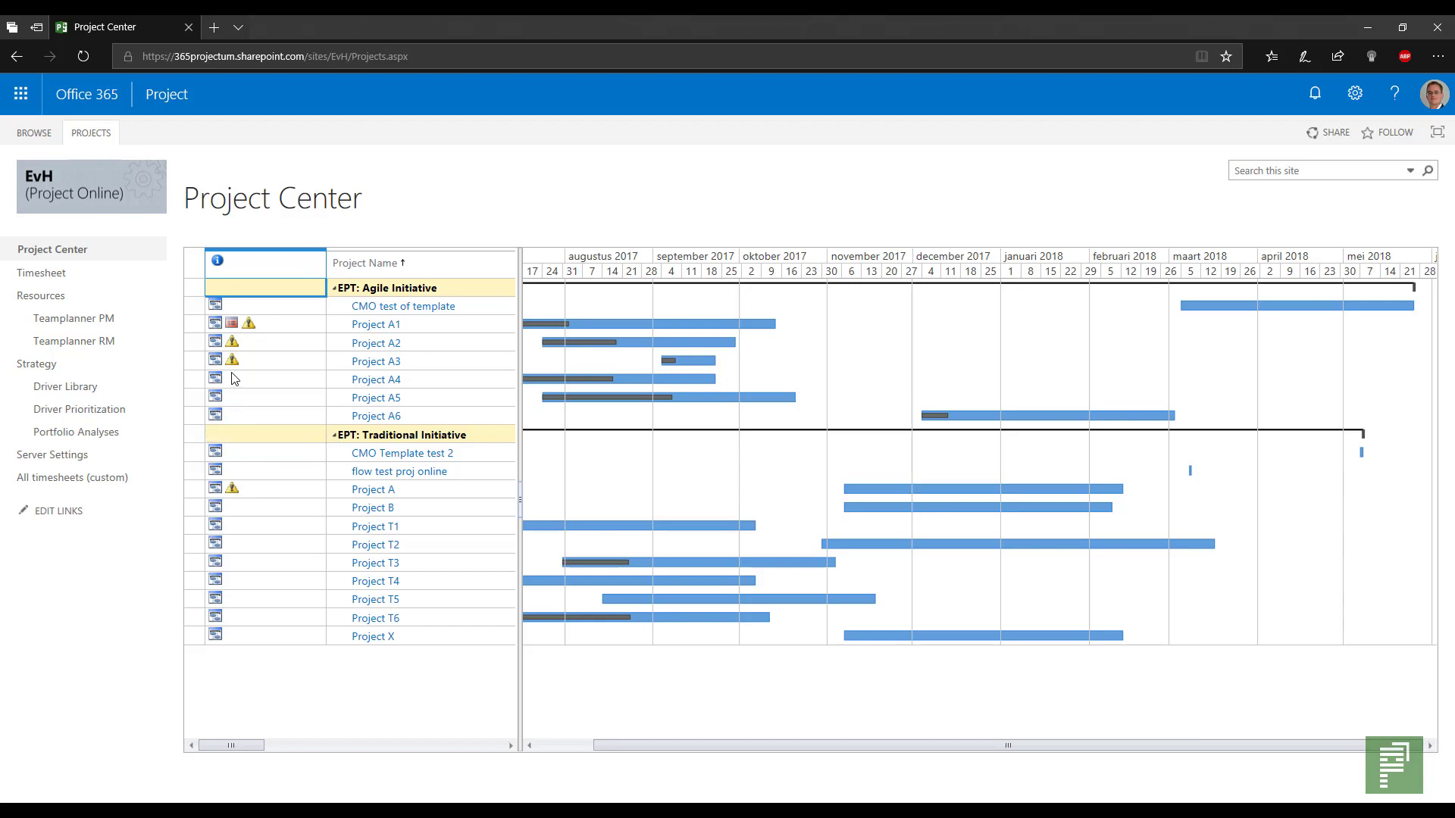
Start a new item in Project A1's risks list titled 'New risk for YouTube'
left_click(250, 331)
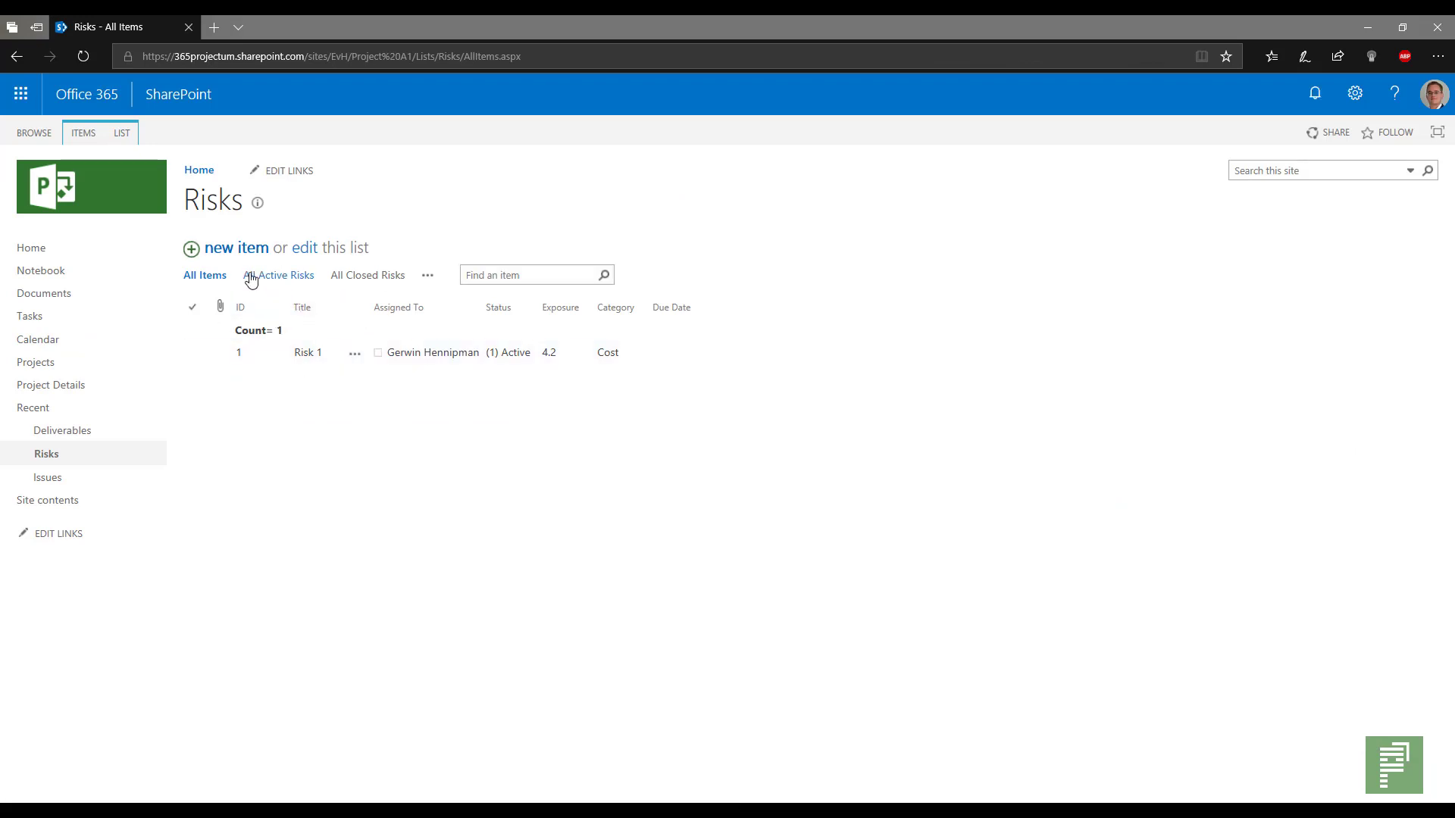
left_click(242, 252)
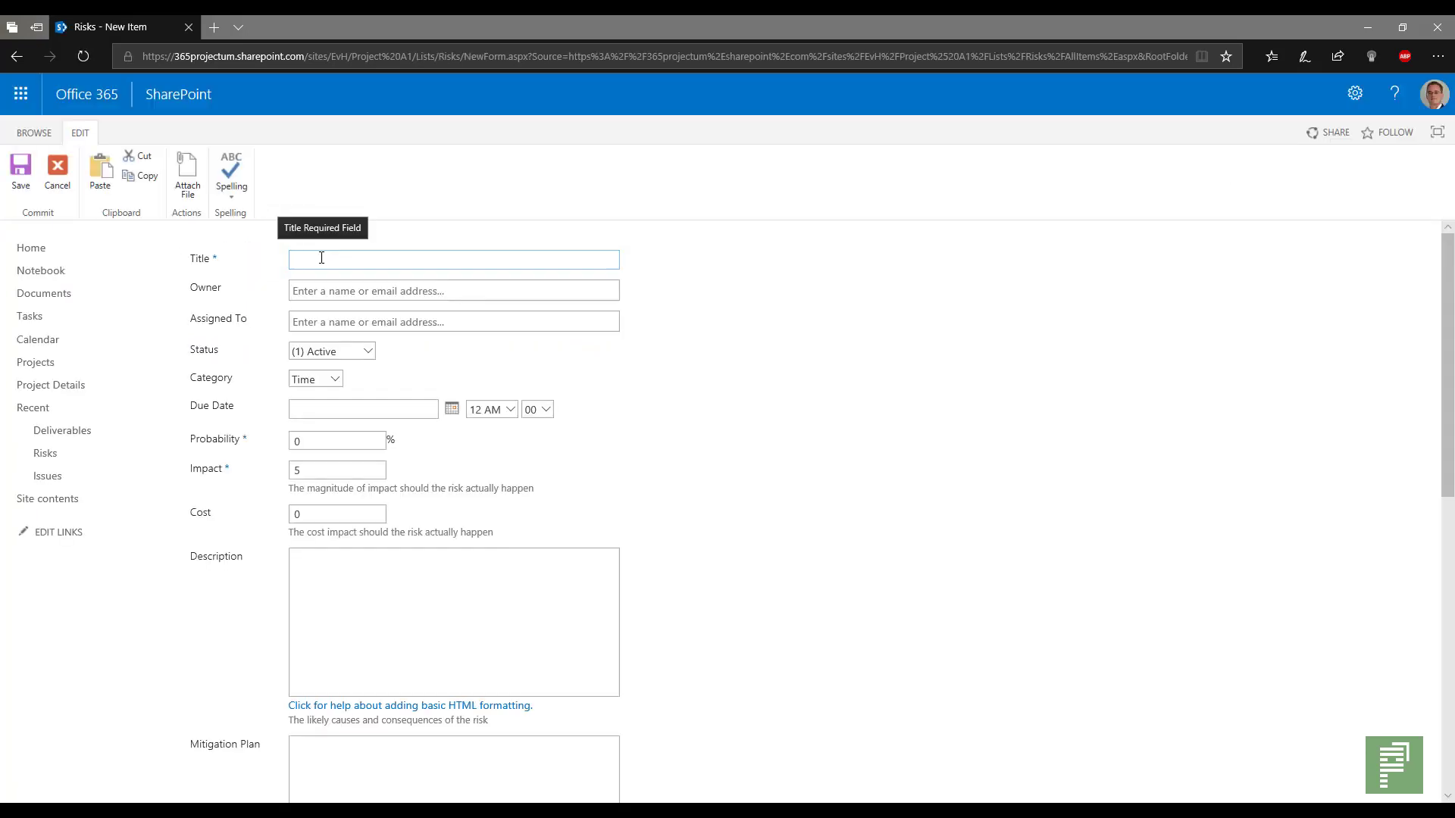
type("New risk for")
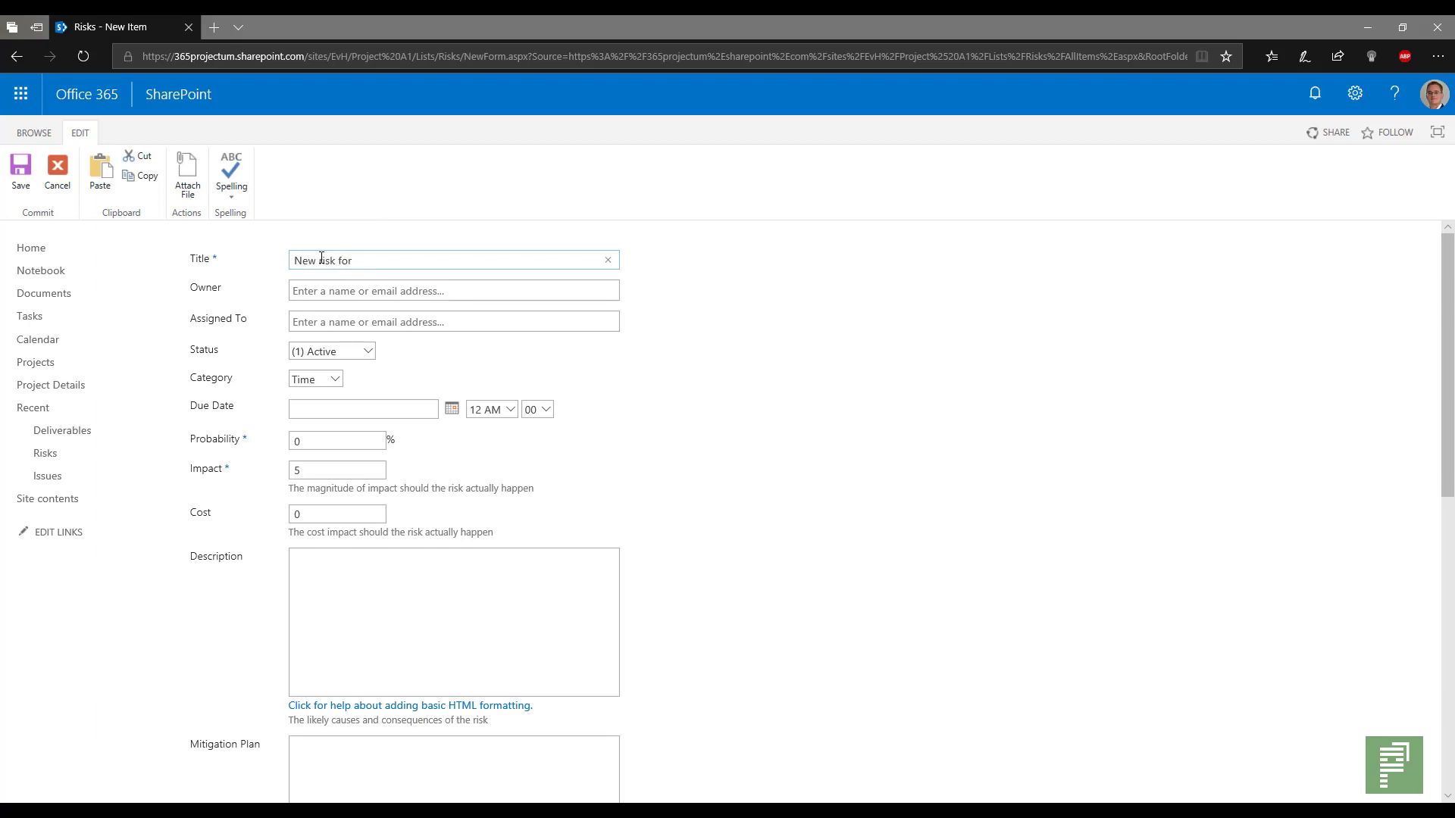
type(" YouTube")
Pick the risk's owner and assignee from the suggested people and keep status (1) Active
left_click(342, 288)
type("erik")
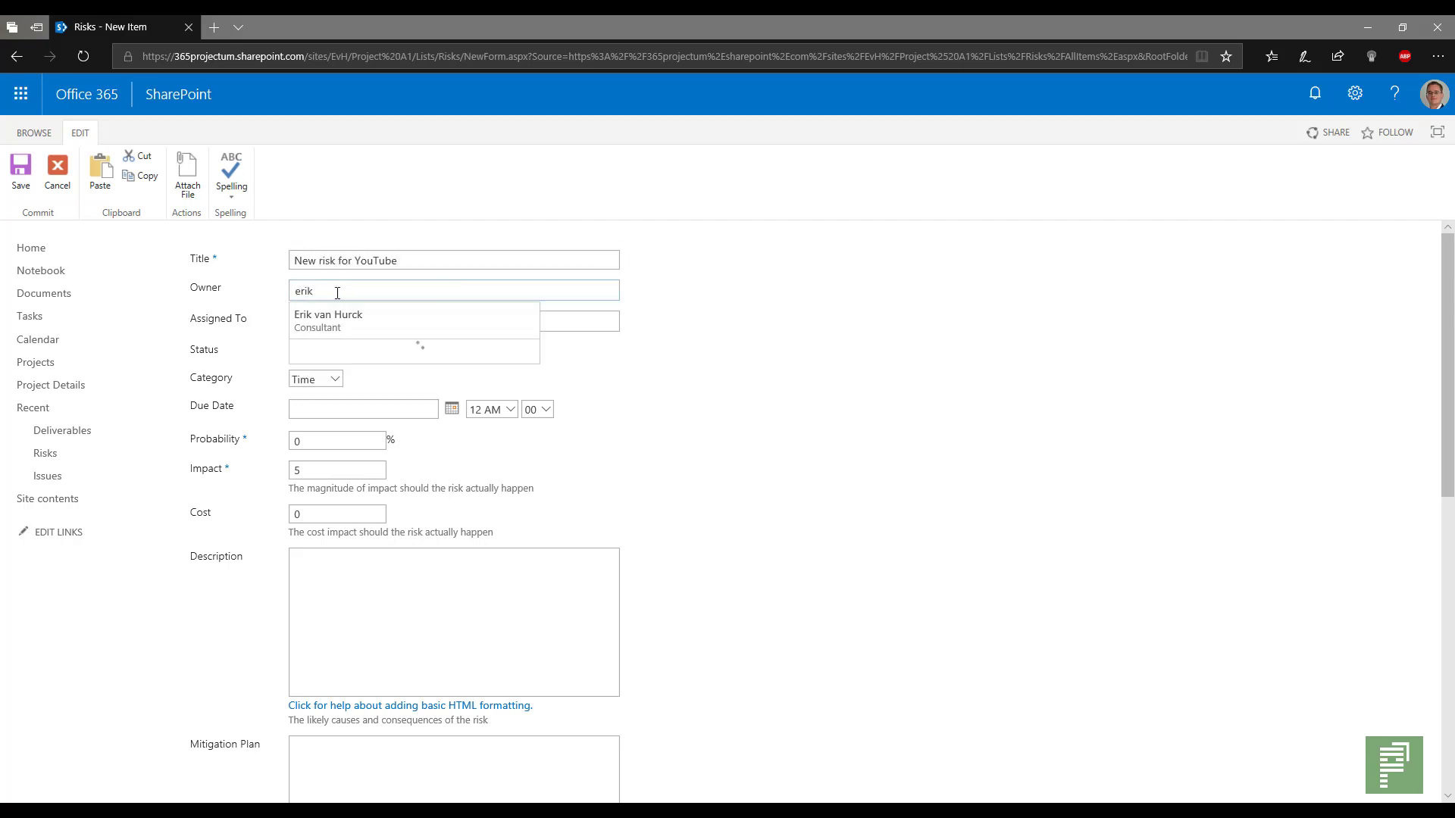
left_click(342, 318)
left_click(341, 318)
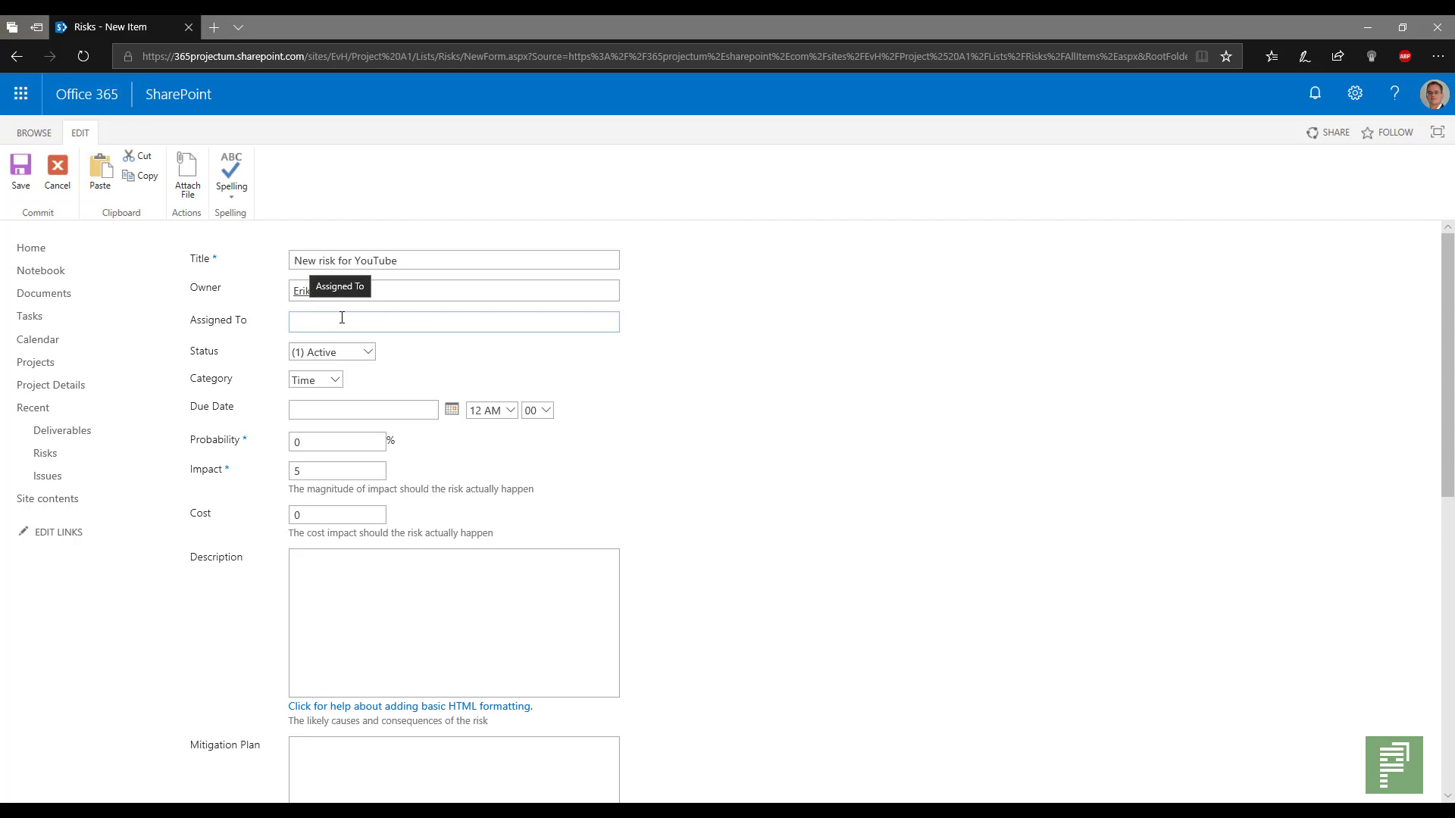
type("gi")
type("er")
left_click(339, 345)
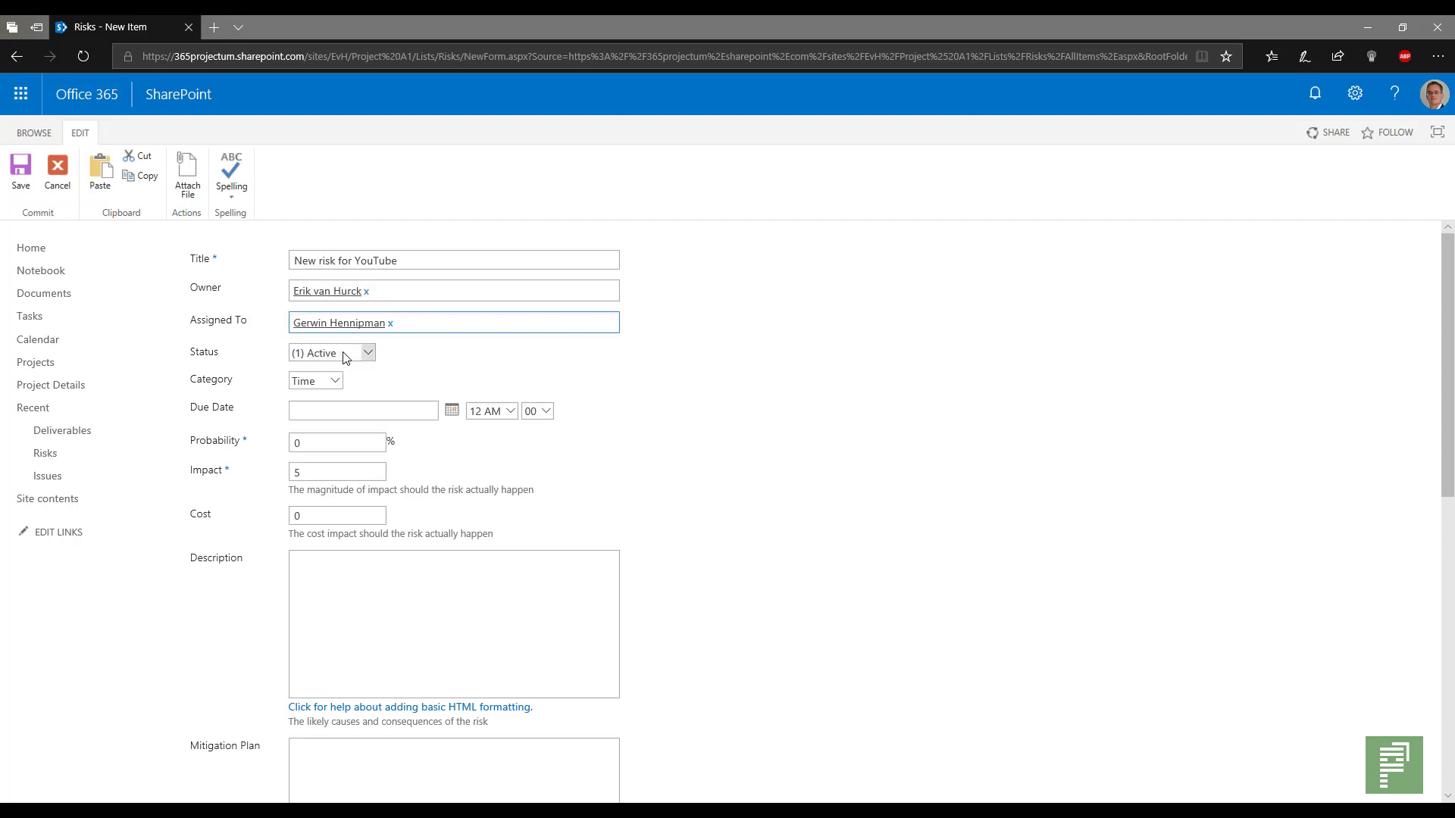
left_click(342, 353)
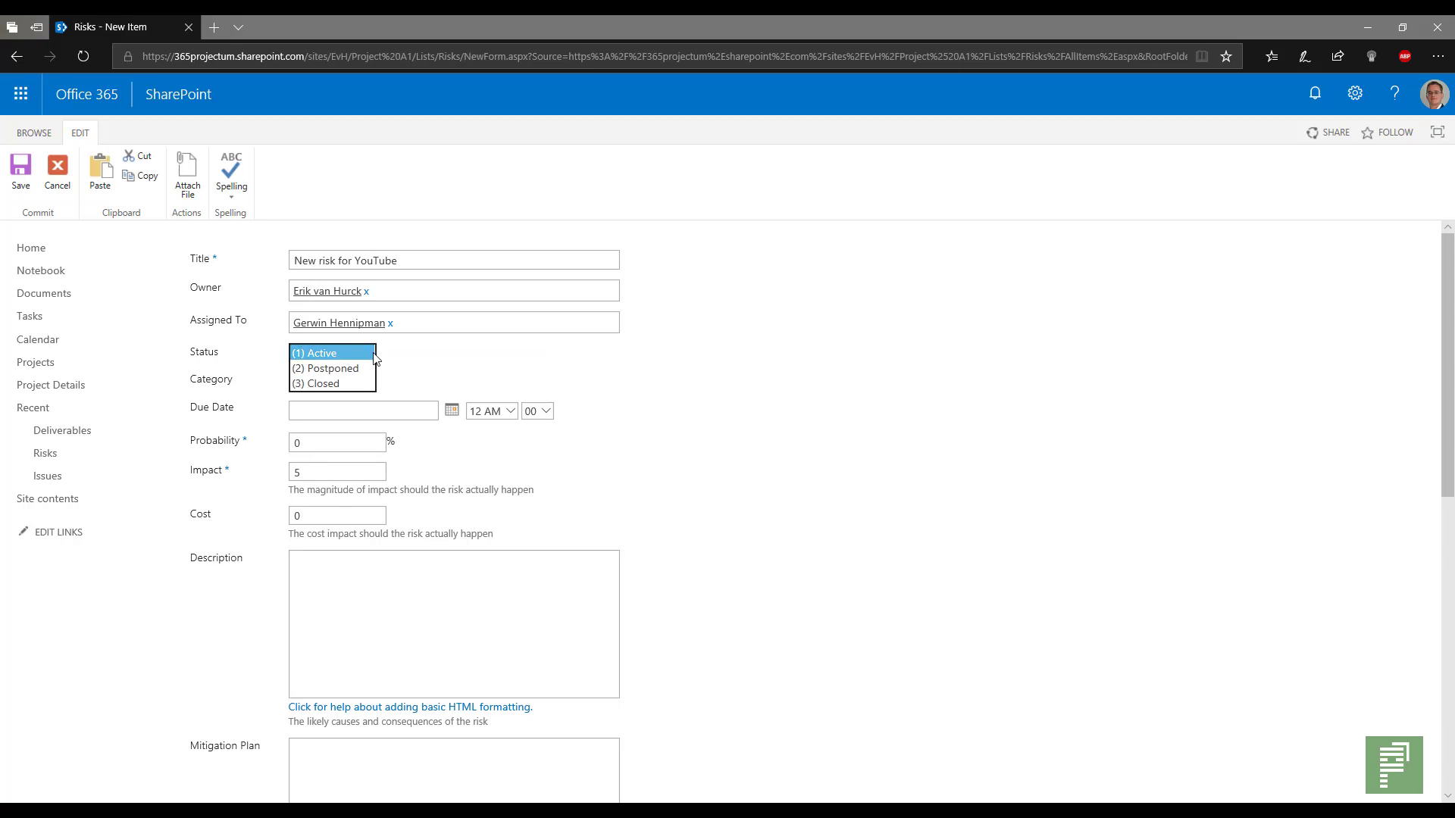
left_click(342, 352)
Set category Quality, due date 24-05-19, probability 25, impact 9 and cost 75000
left_click(336, 379)
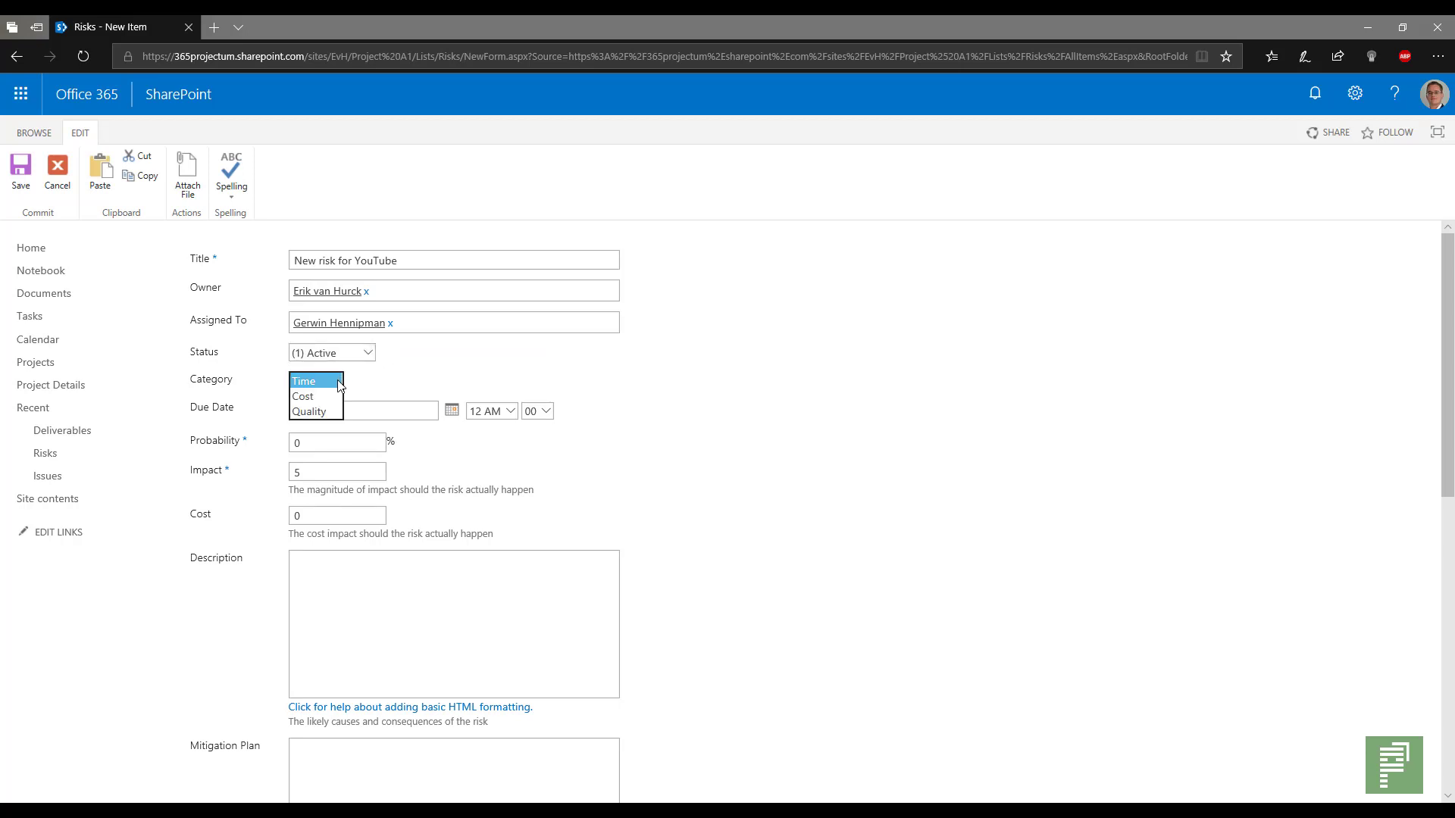
left_click(331, 410)
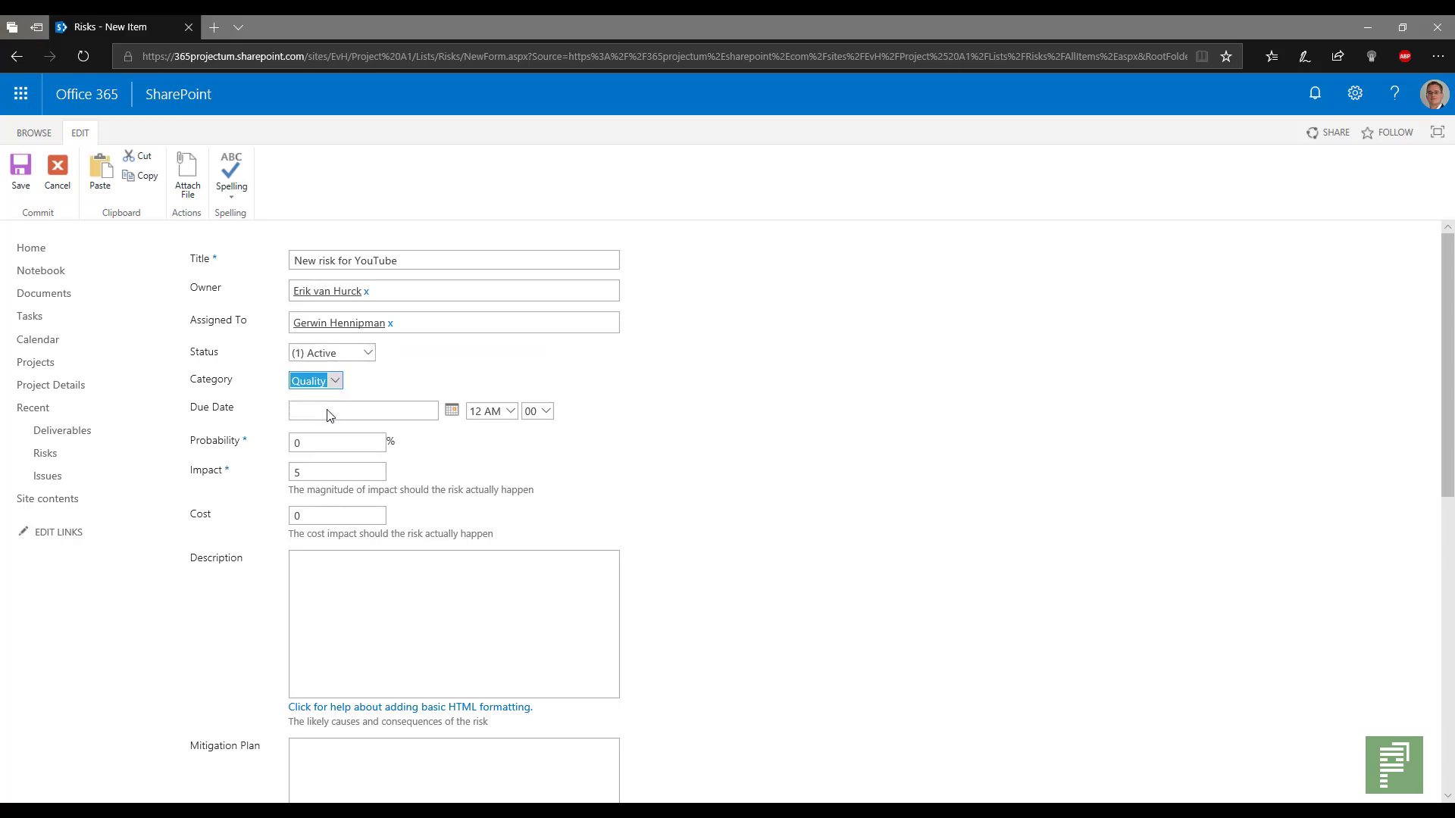
left_click(337, 409)
type("24-05-19")
left_click(293, 443)
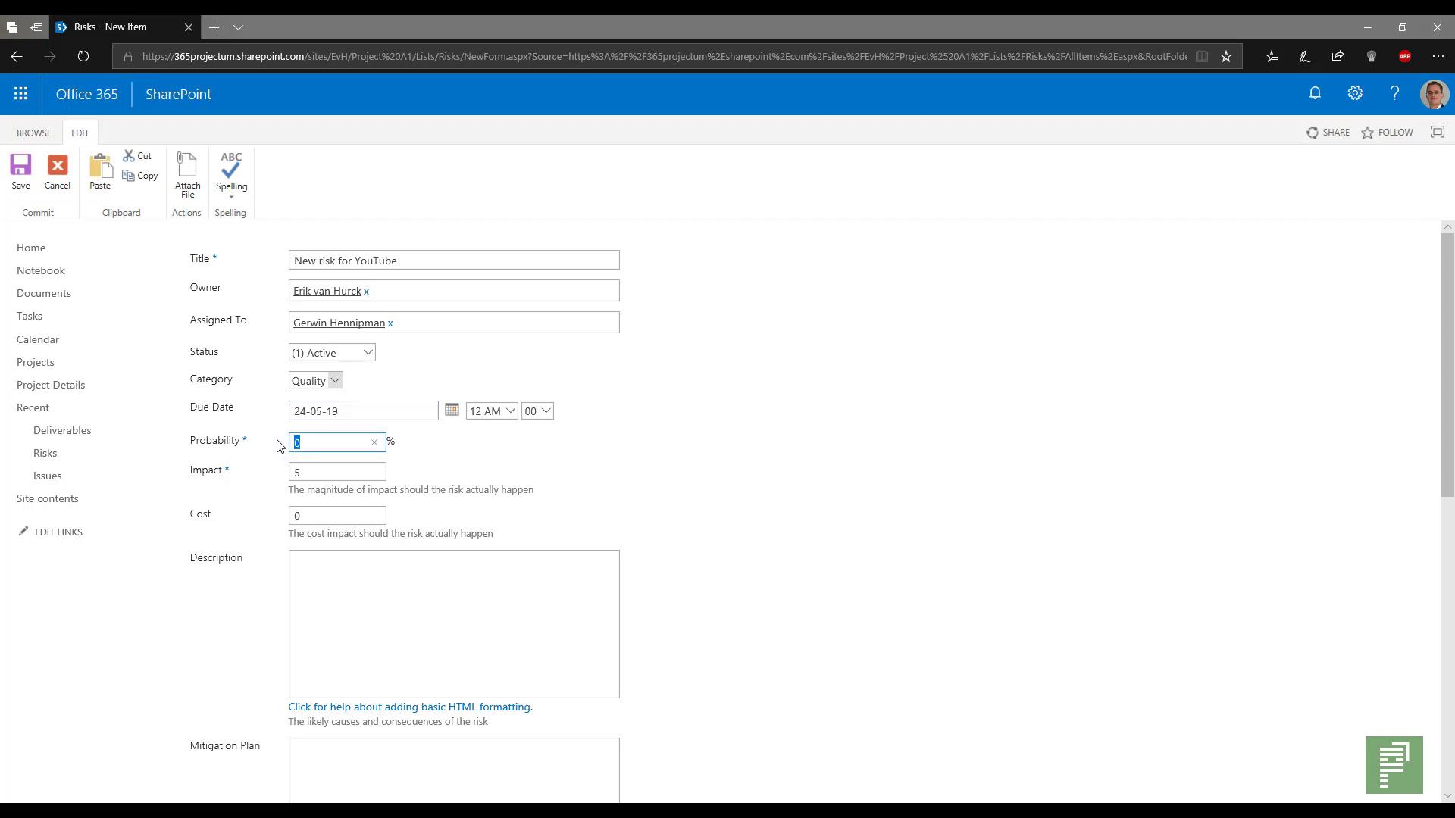
type("25")
key("Tab")
type("9")
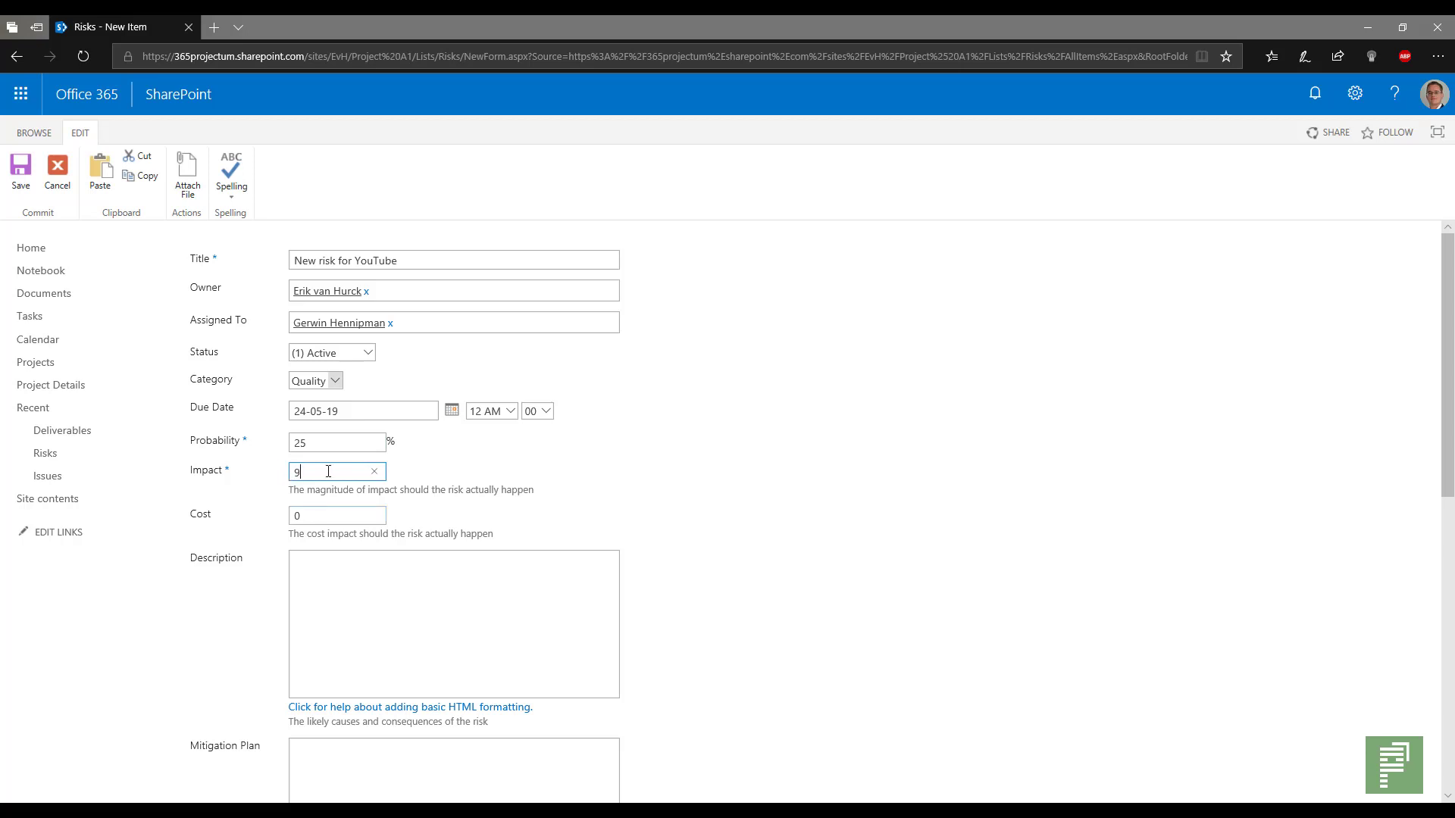
key("Tab")
type("75000")
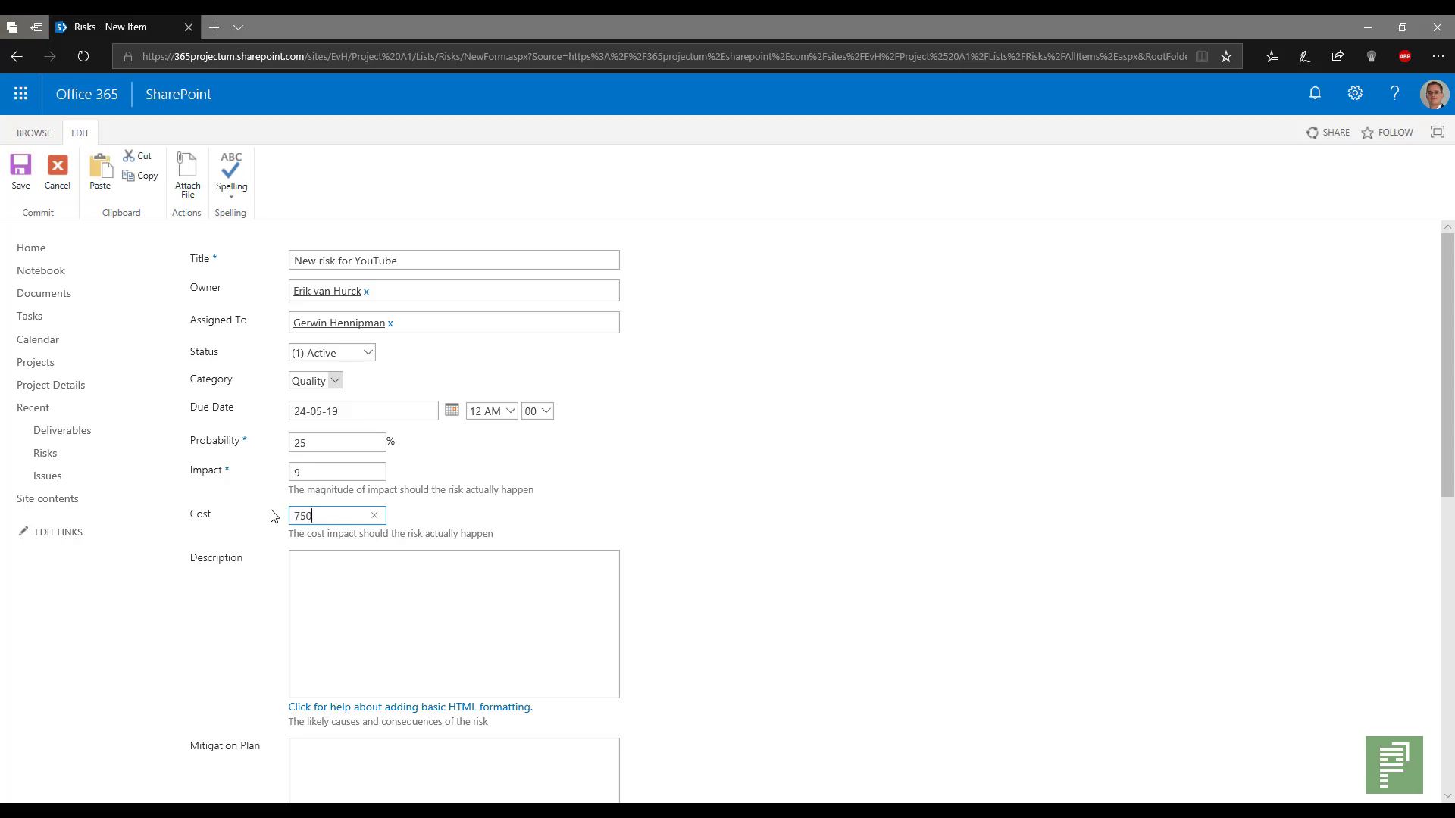
Leave the trigger condition on Date and save the new risk
left_click(298, 565)
scroll(294, 609, "down", 2)
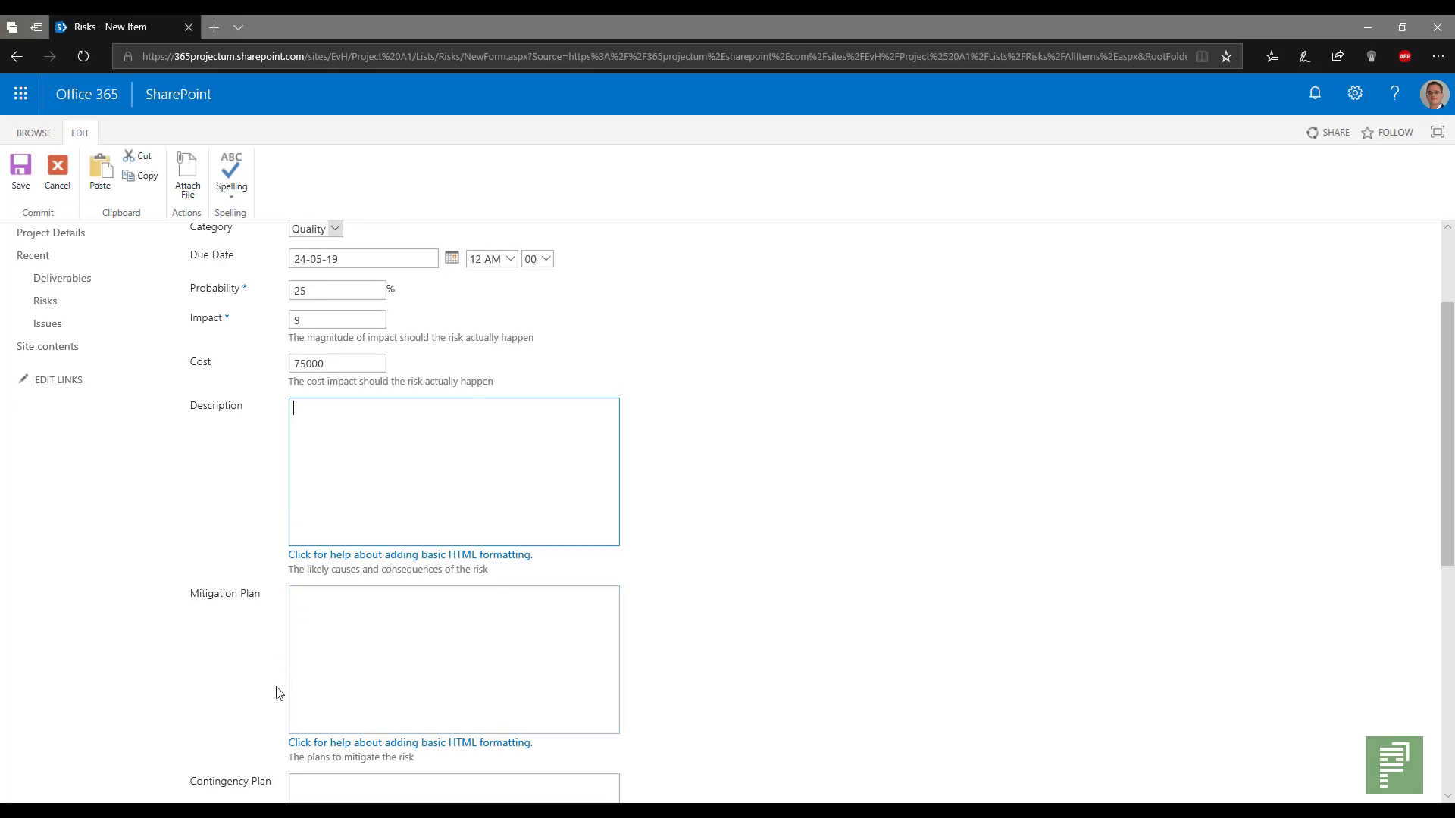
scroll(276, 692, "down", 1)
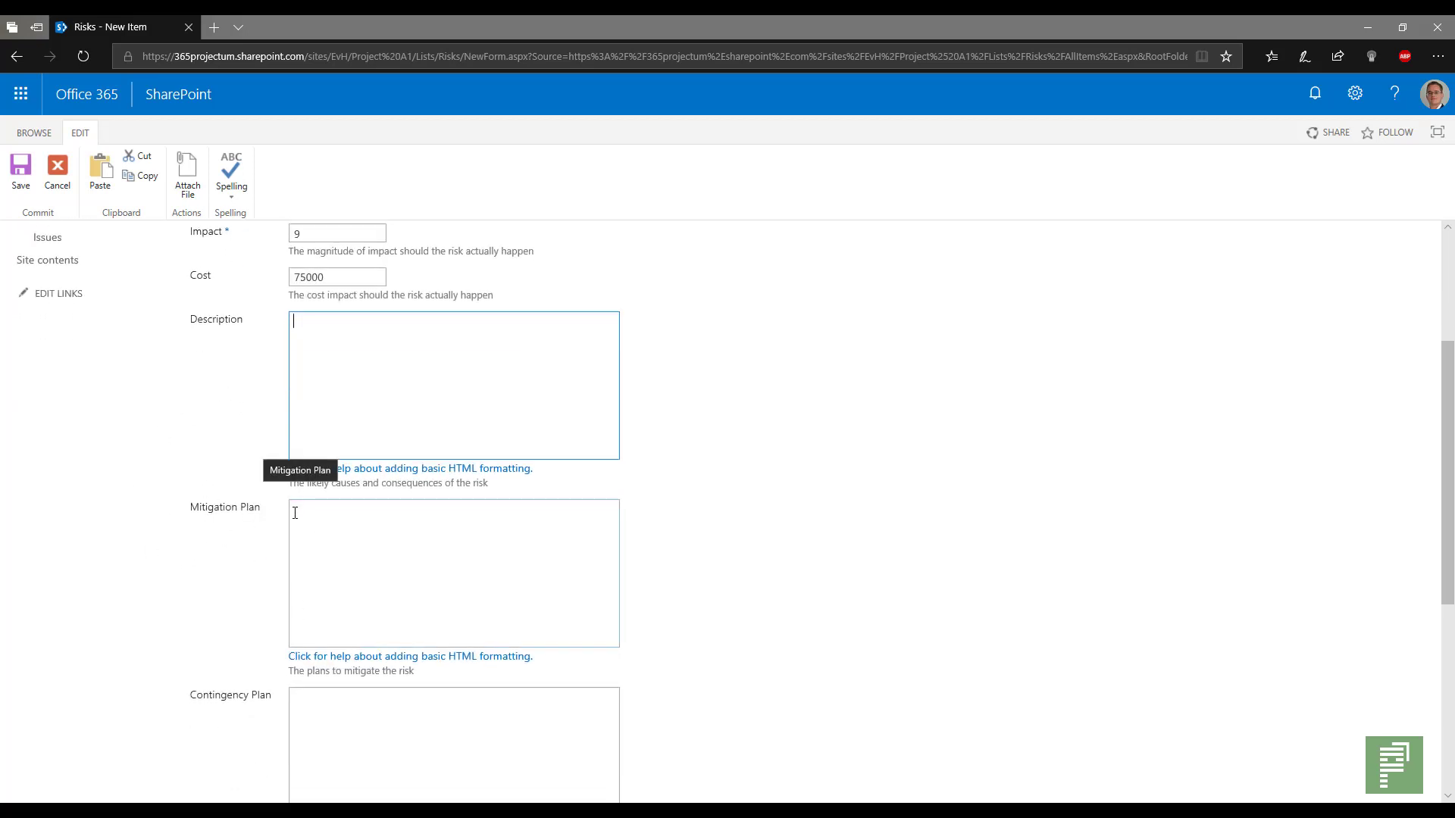
scroll(242, 570, "down", 1)
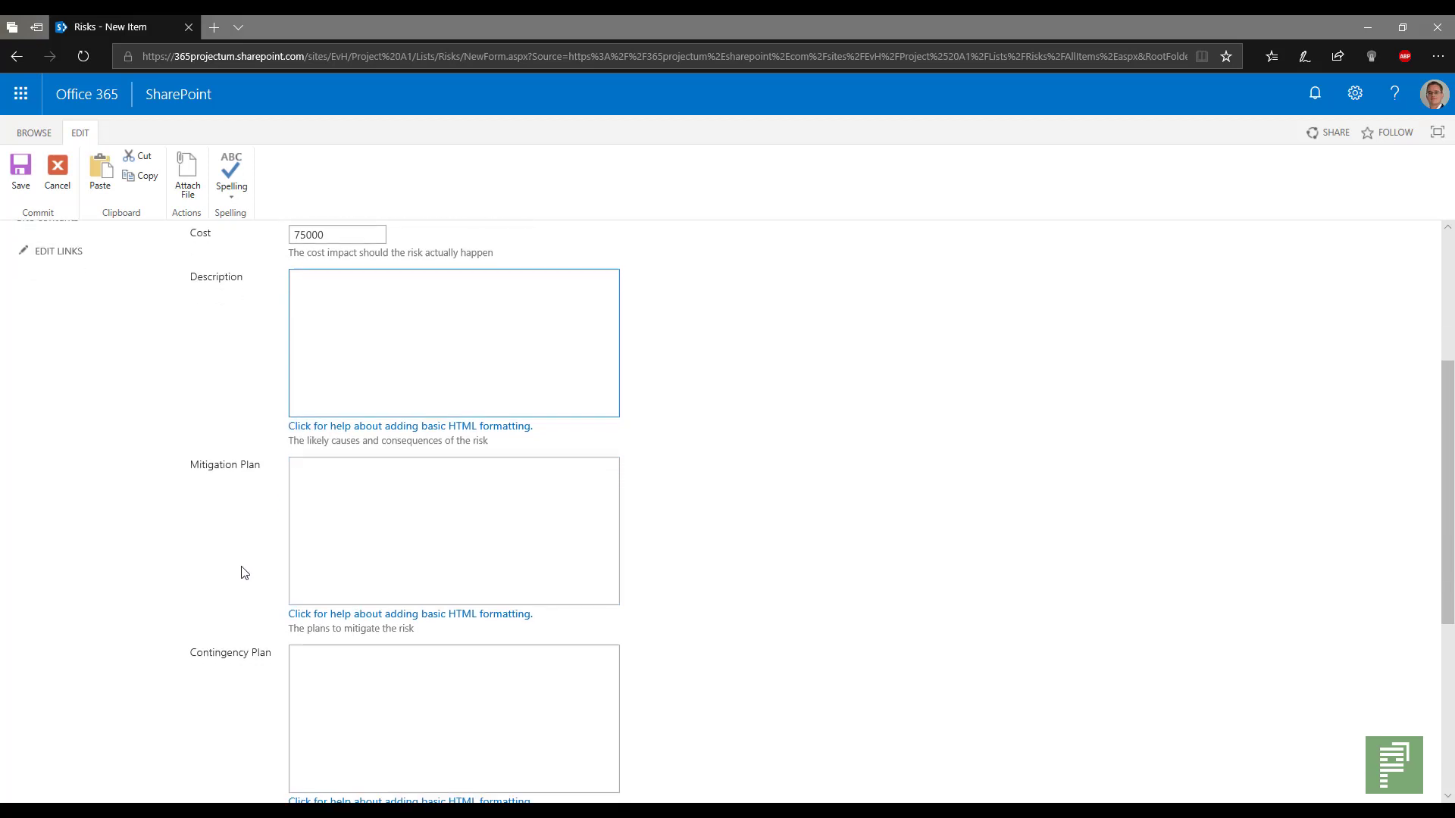
scroll(212, 674, "down", 2)
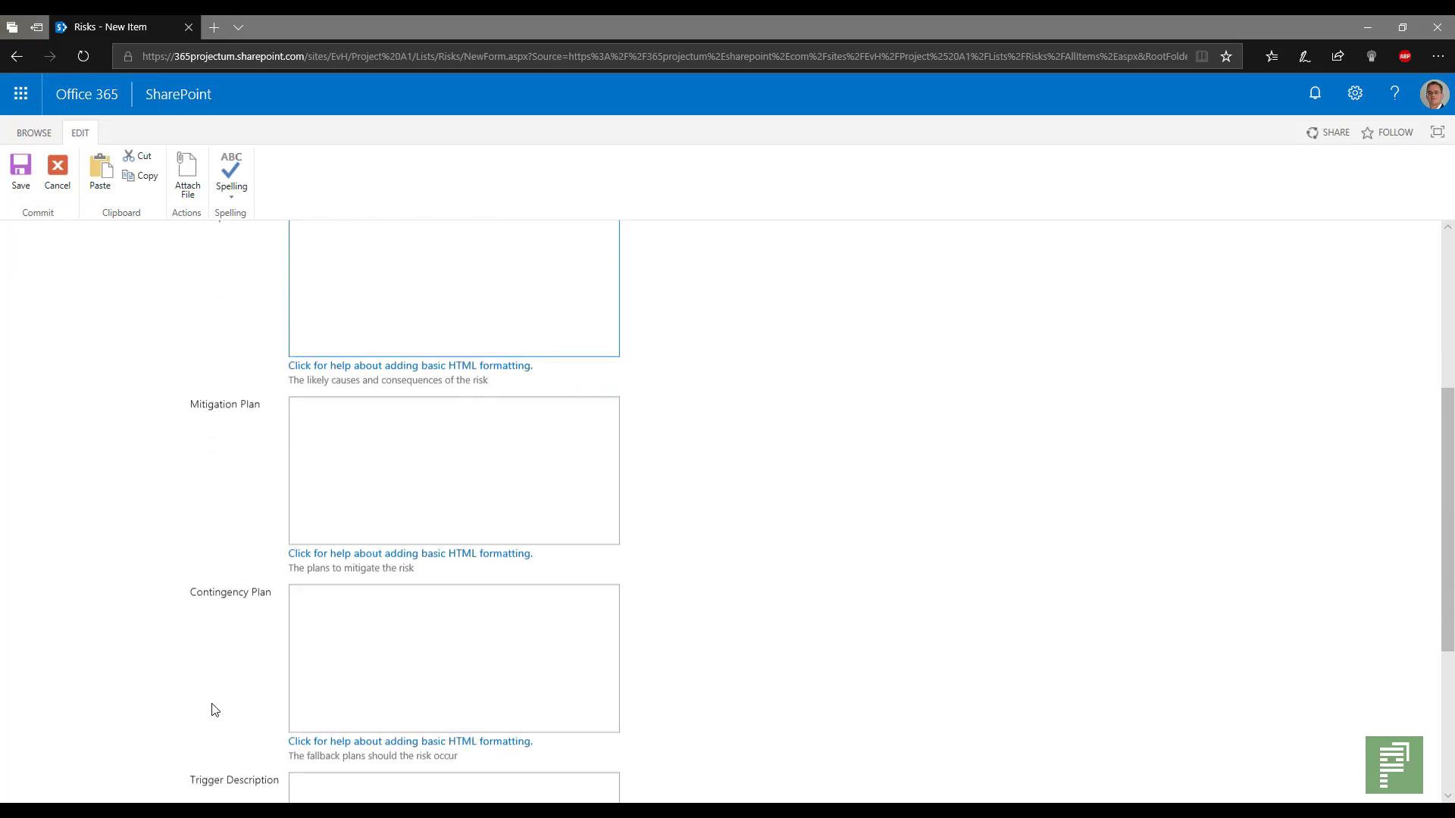
scroll(227, 731, "down", 2)
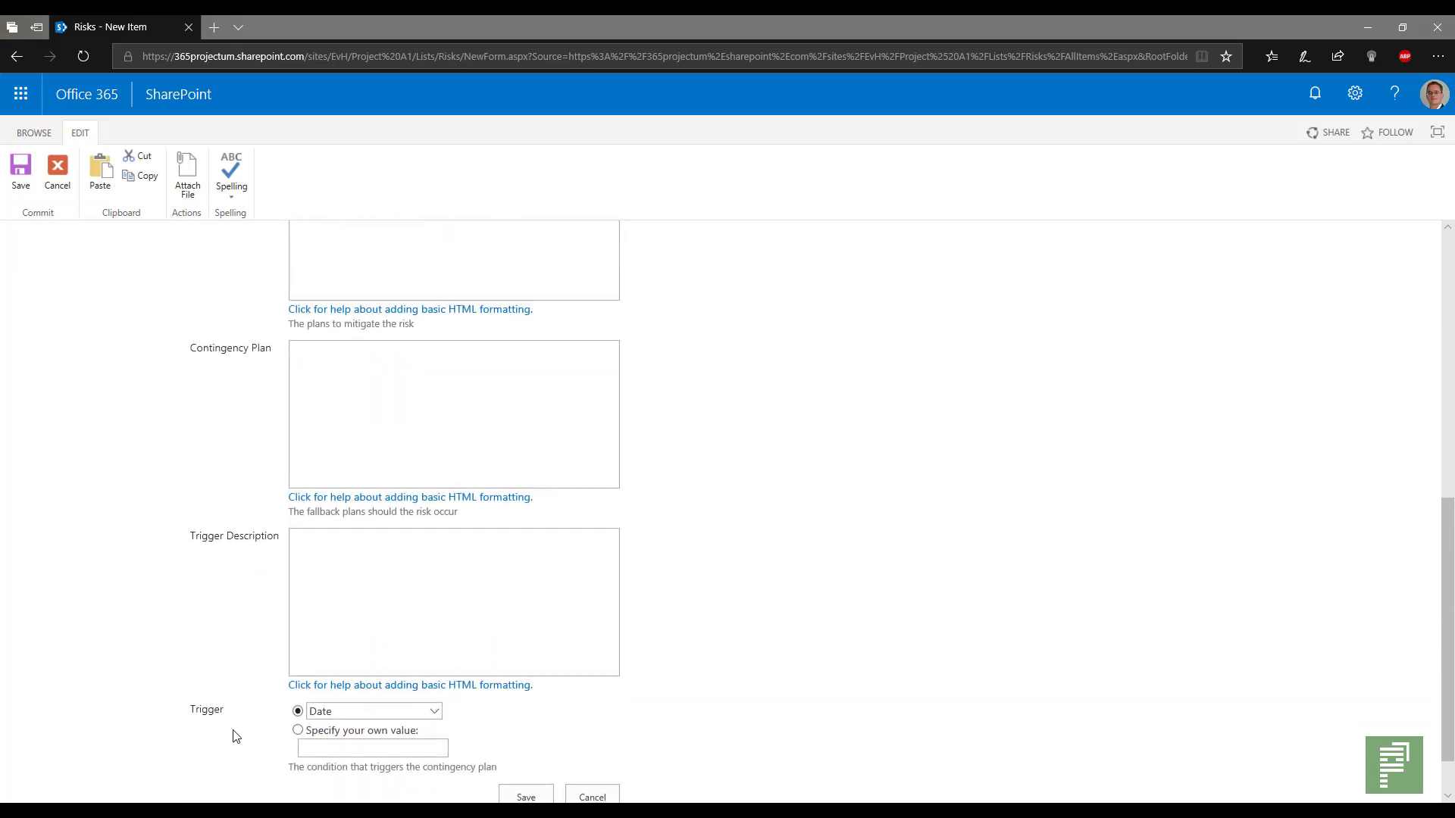
left_click(436, 670)
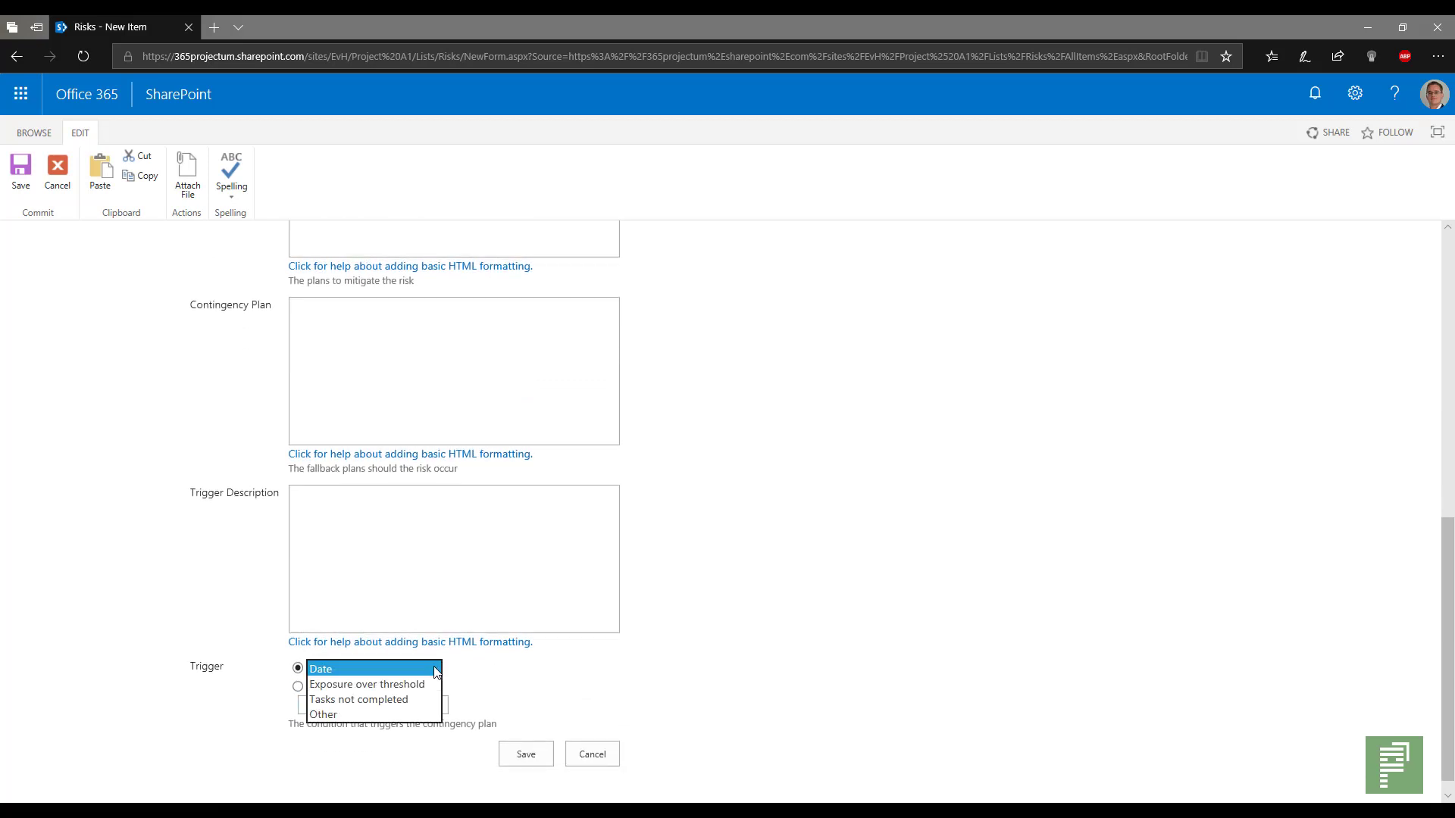
left_click(482, 679)
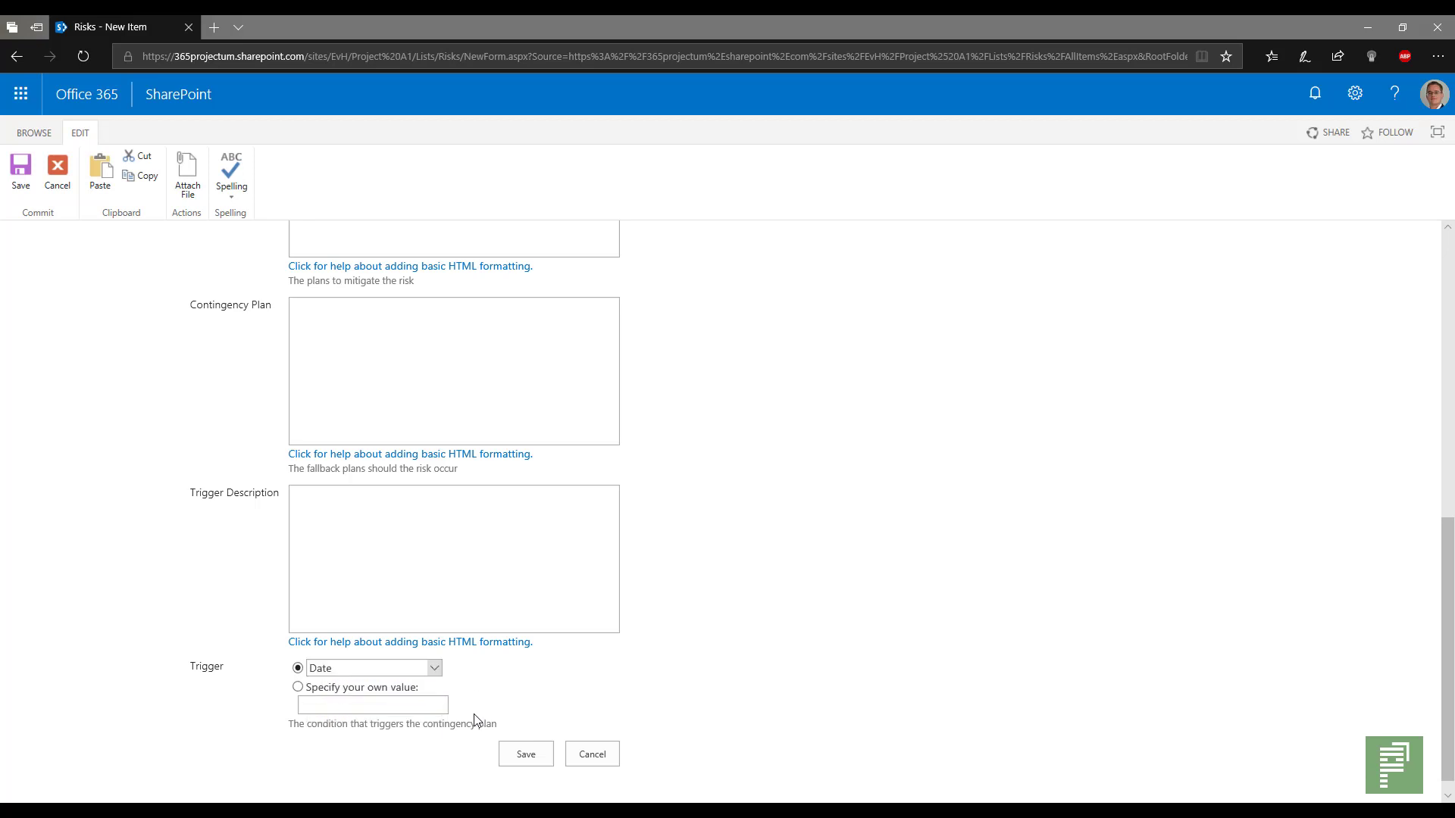
left_click(547, 757)
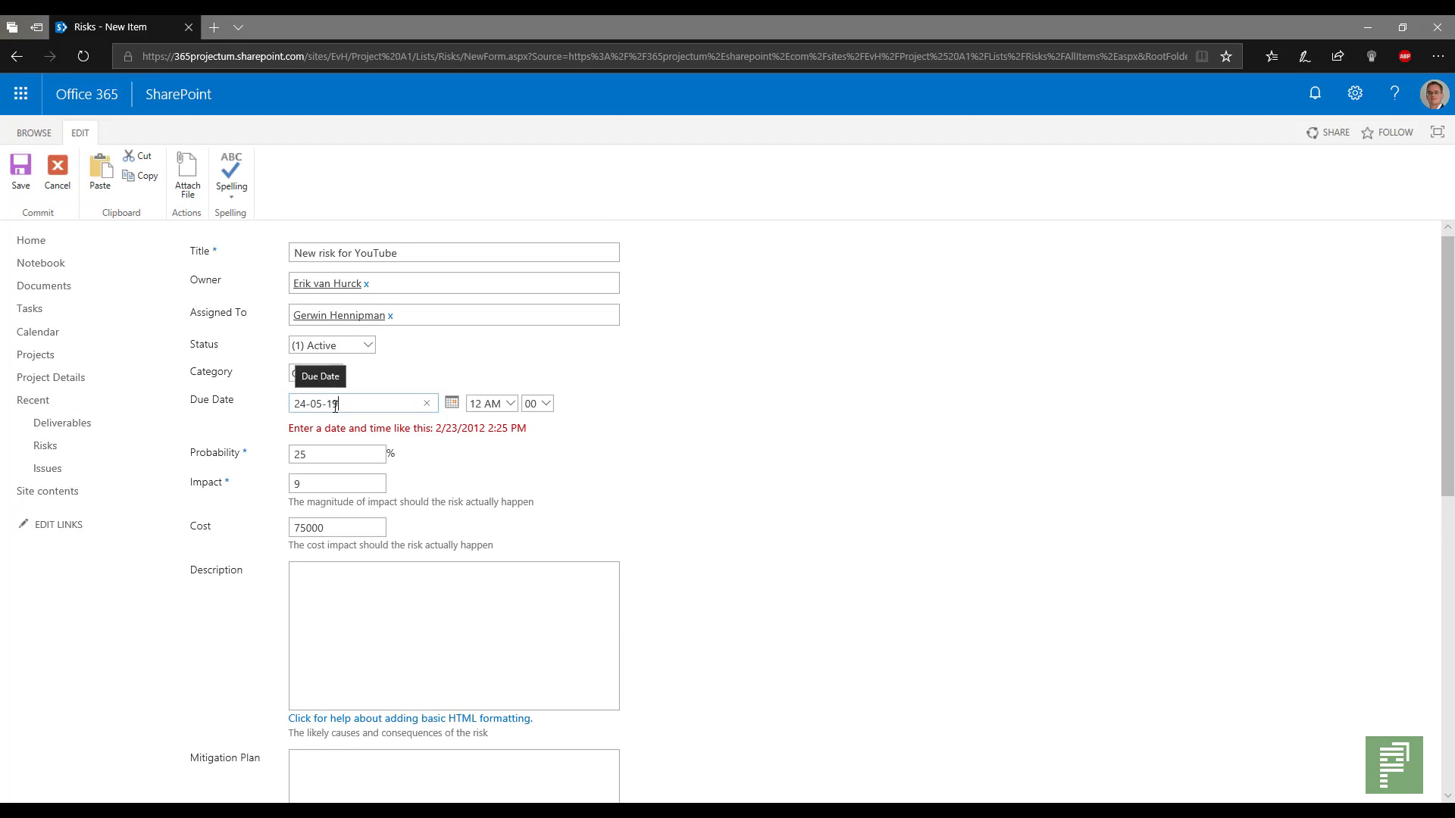
Replace the rejected due date with 05-24-19
left_click_drag(348, 410, 279, 406)
type("05-24")
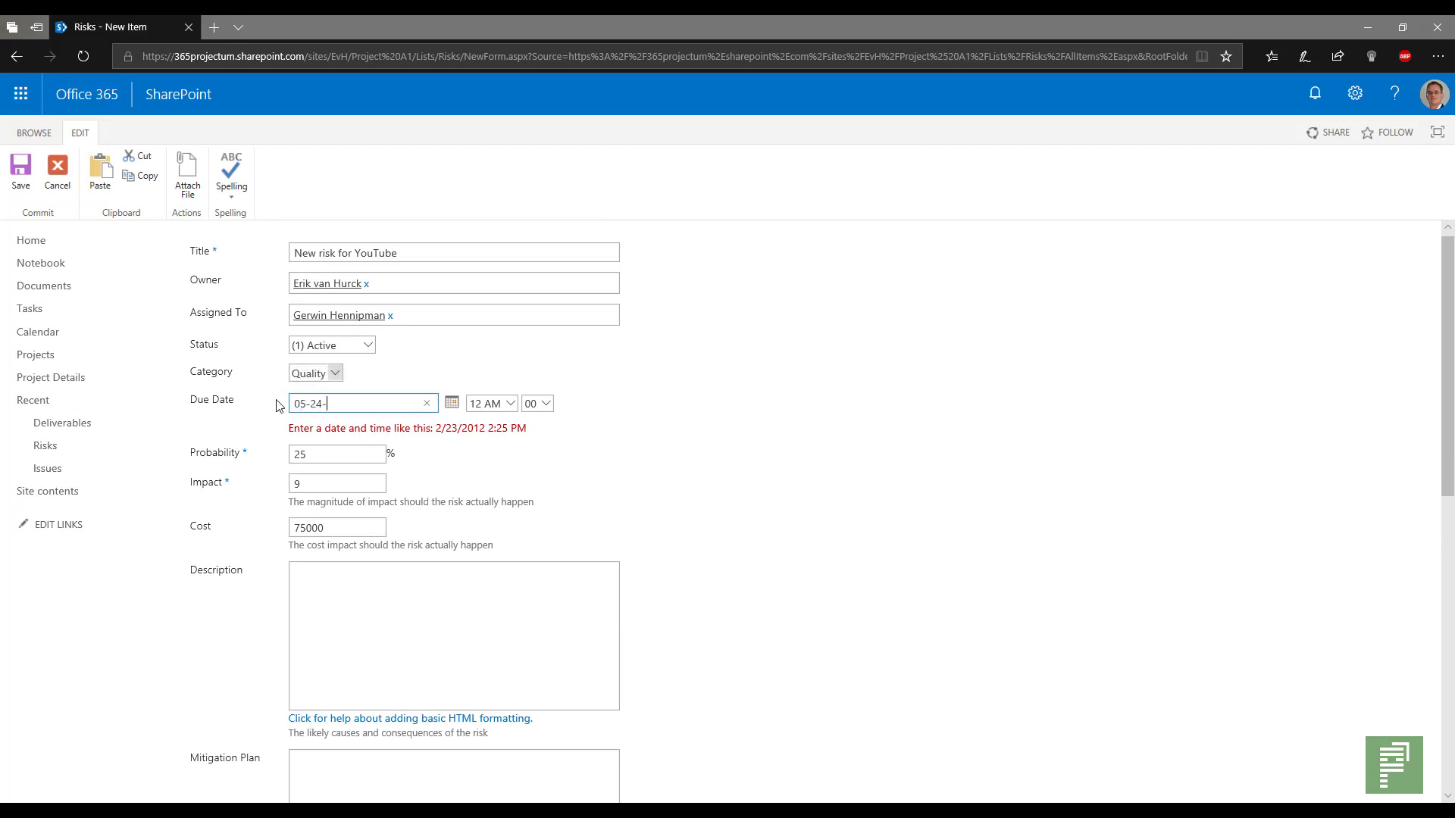
type("-19")
scroll(378, 678, "down", 8)
Save the corrected risk, then switch over to the Power BI risks report
left_click(525, 733)
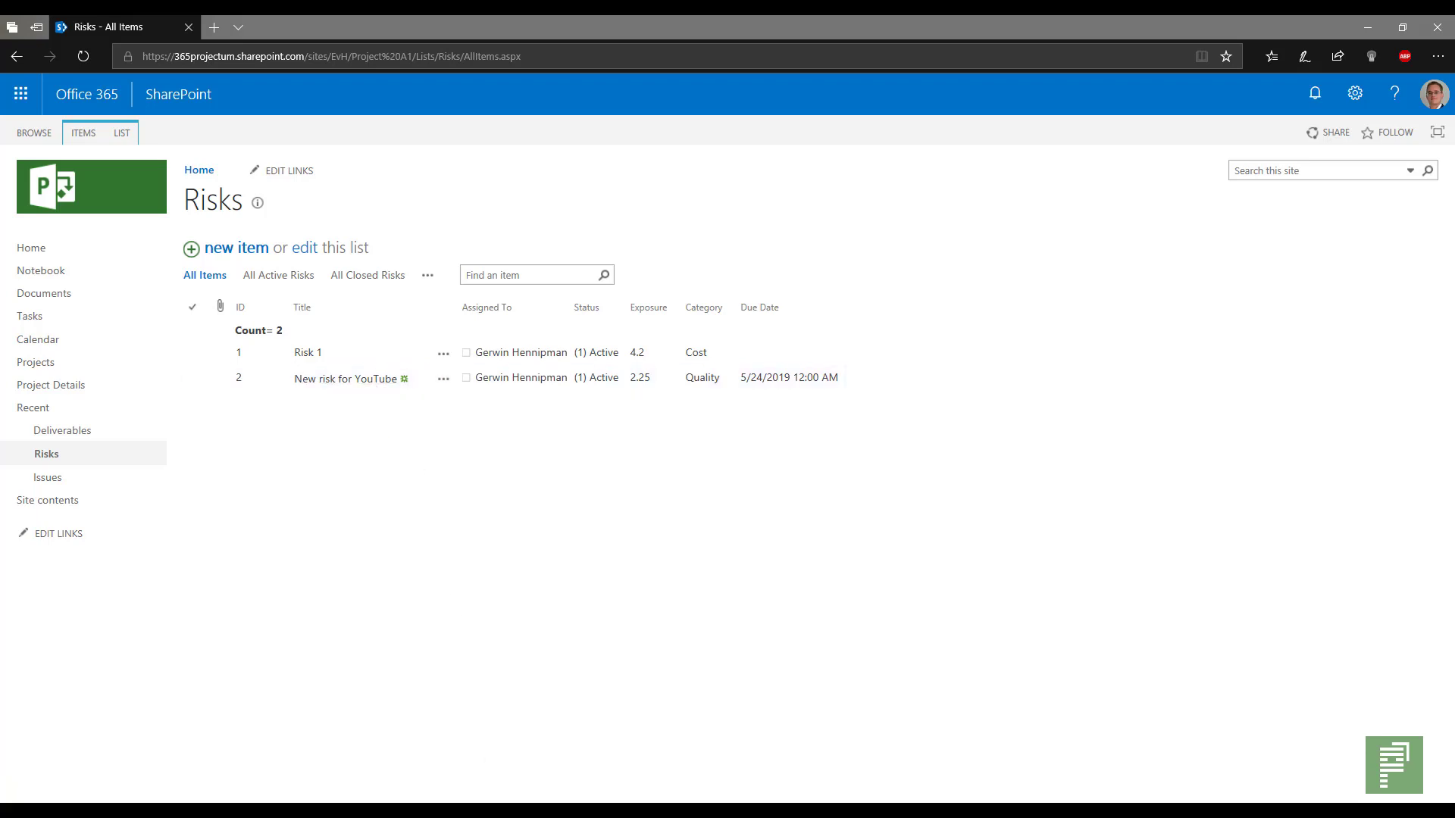
mouse_move(509, 803)
left_click(509, 770)
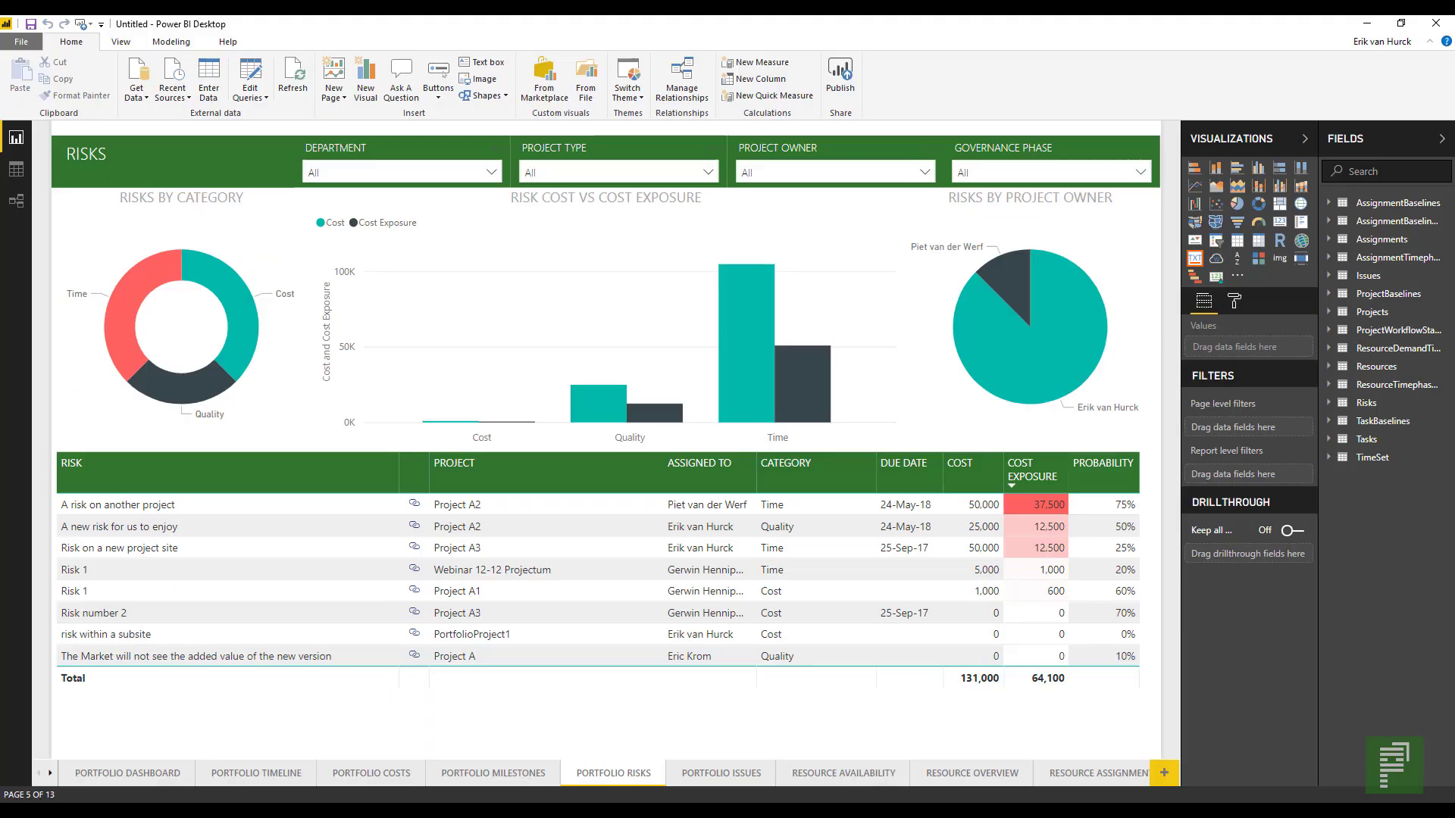
Refresh the Risks table data so 'New risk for YouTube' appears, with total cost 206,000
left_click(622, 724)
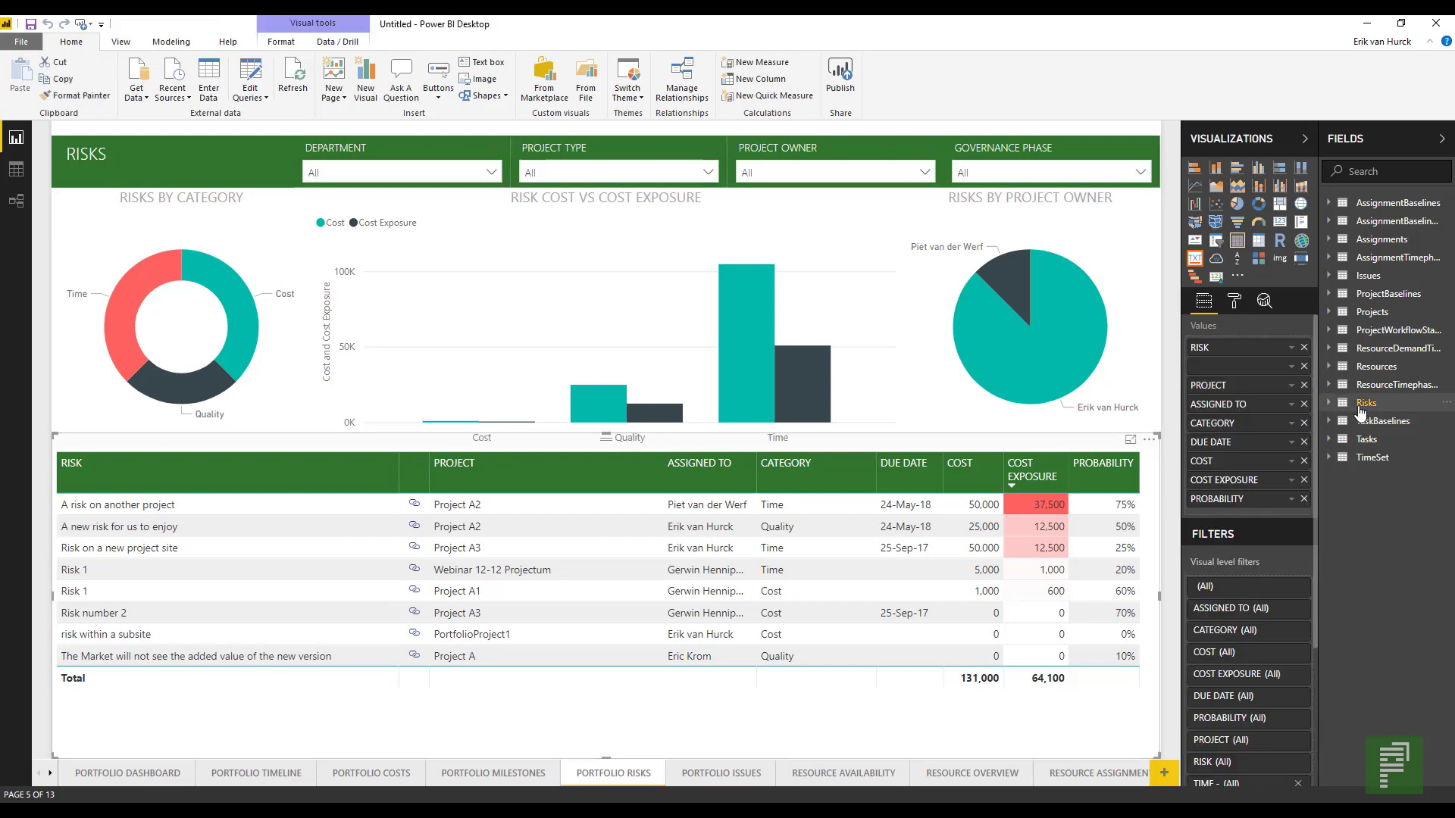
right_click(1360, 410)
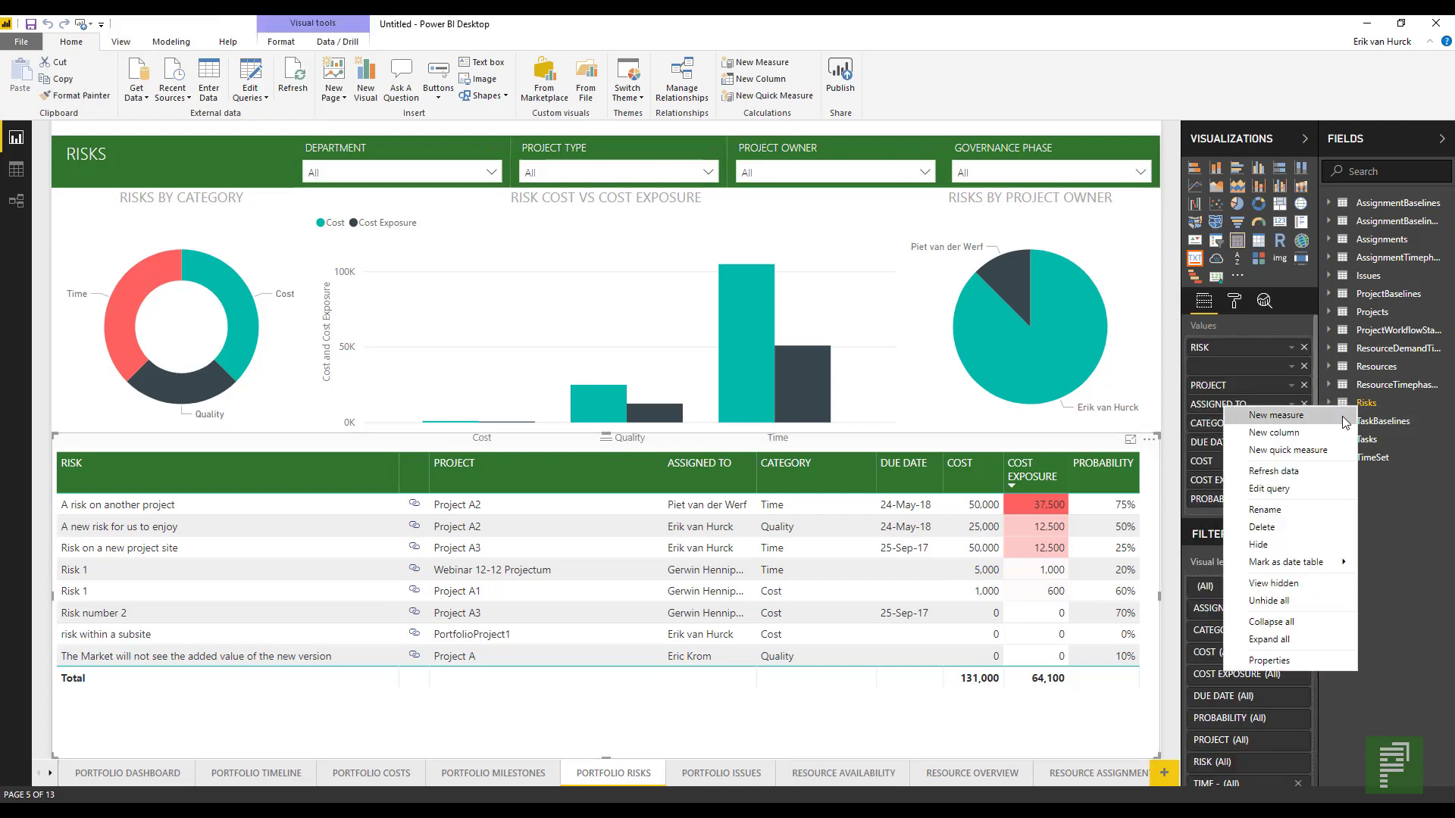
left_click(1295, 481)
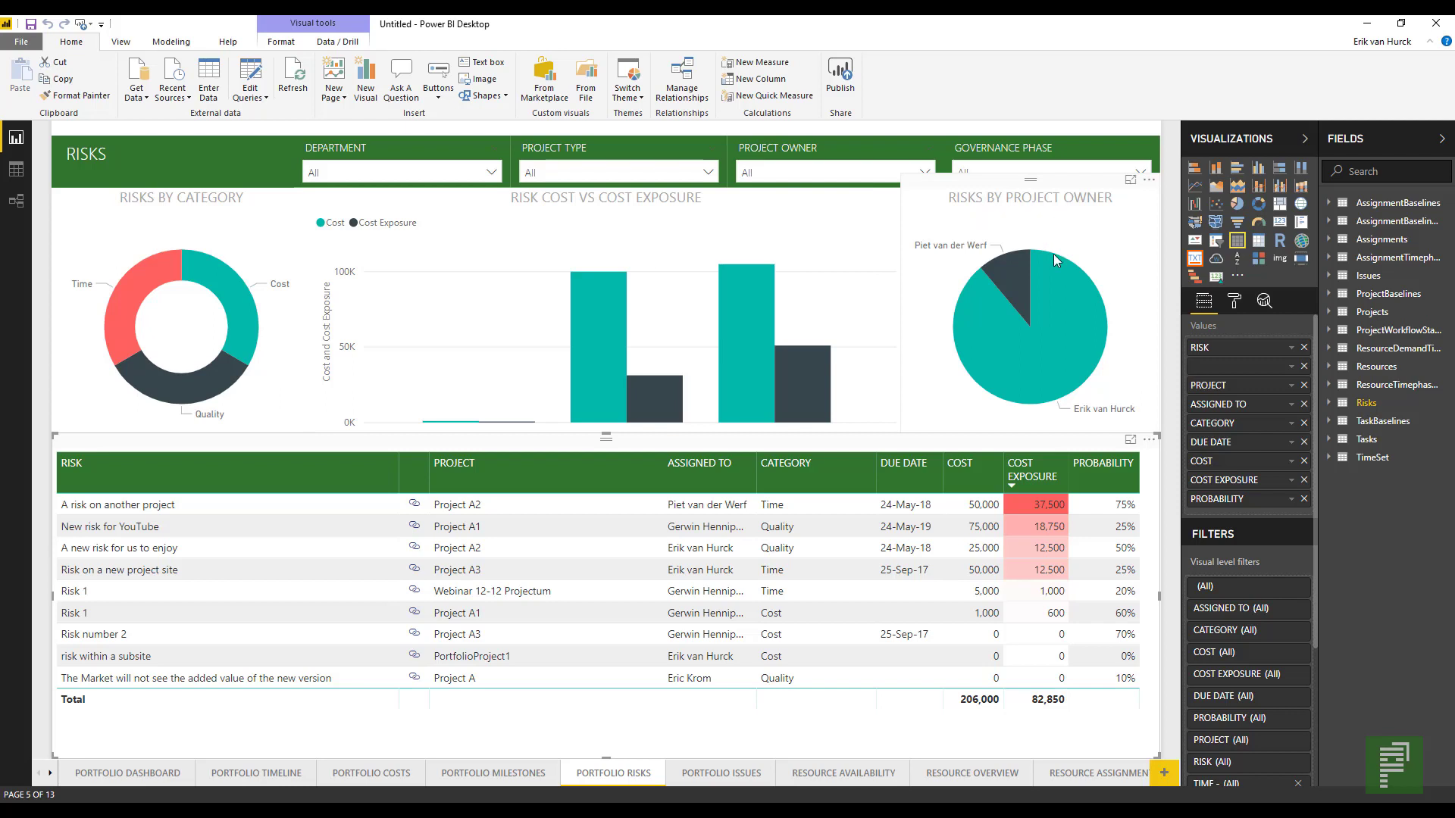
left_click(50, 773)
Look over the Visualizations pane's import-from-file and marketplace options without choosing one
left_click(50, 772)
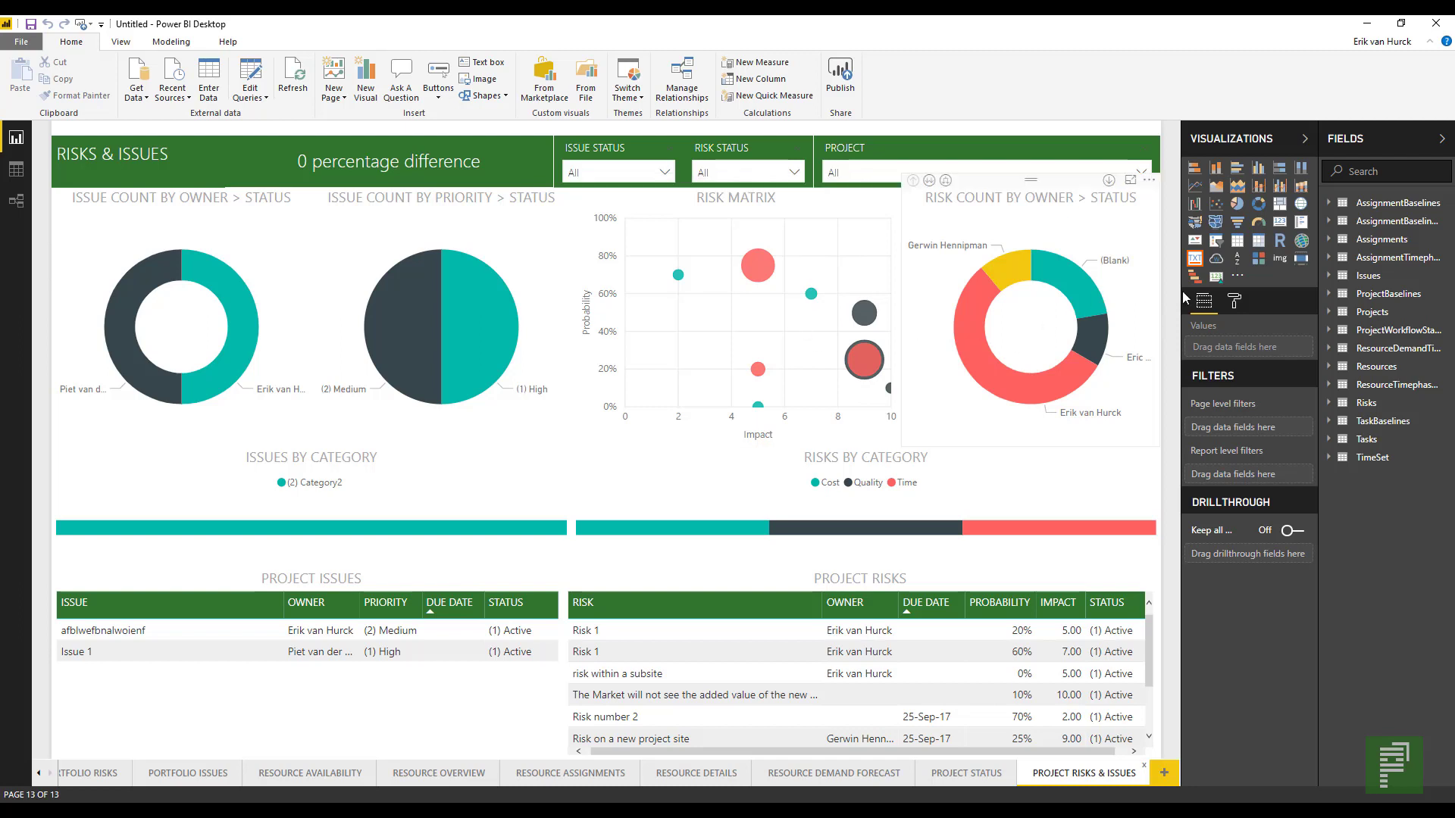
left_click(1238, 275)
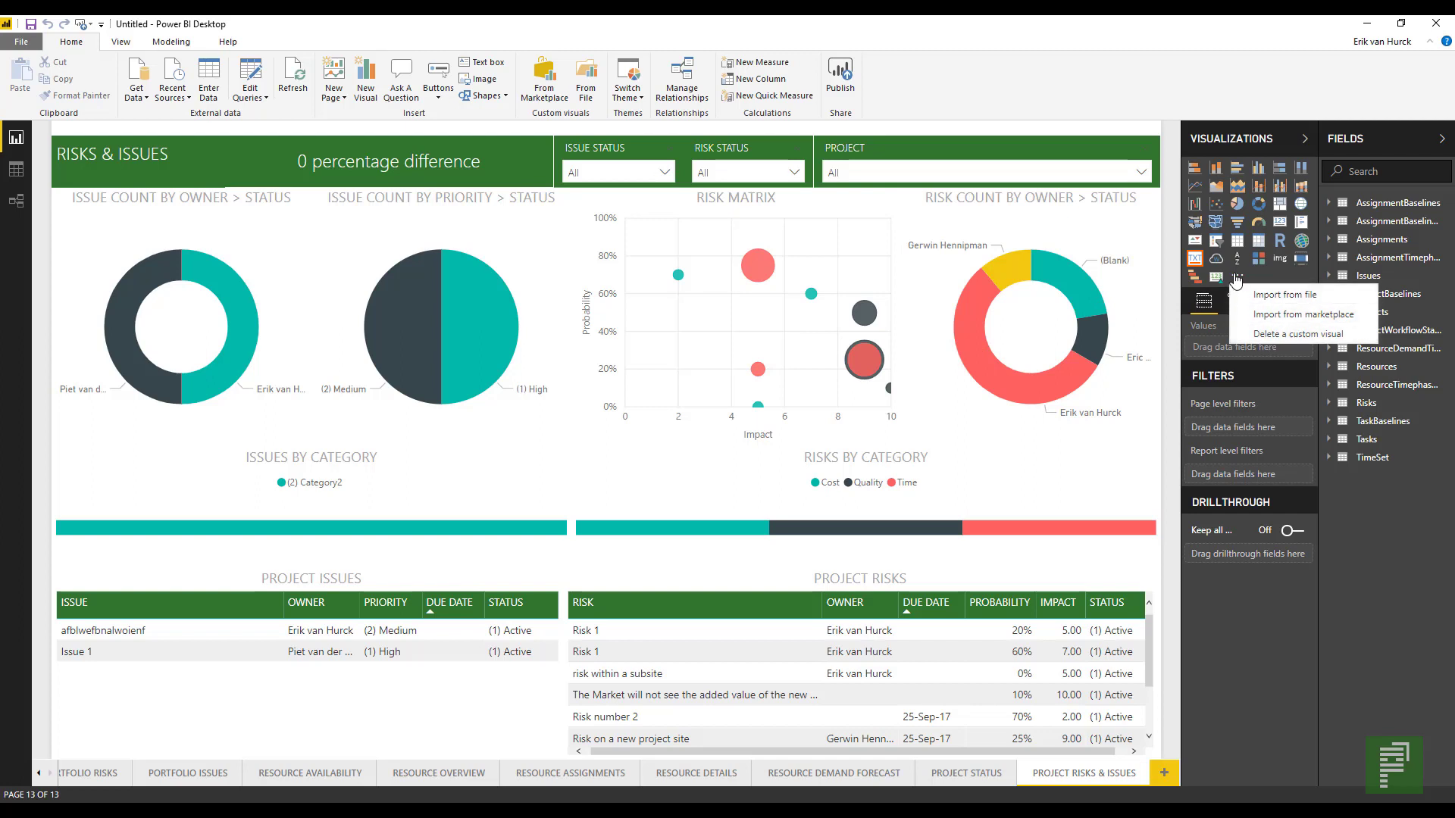
left_click(1236, 280)
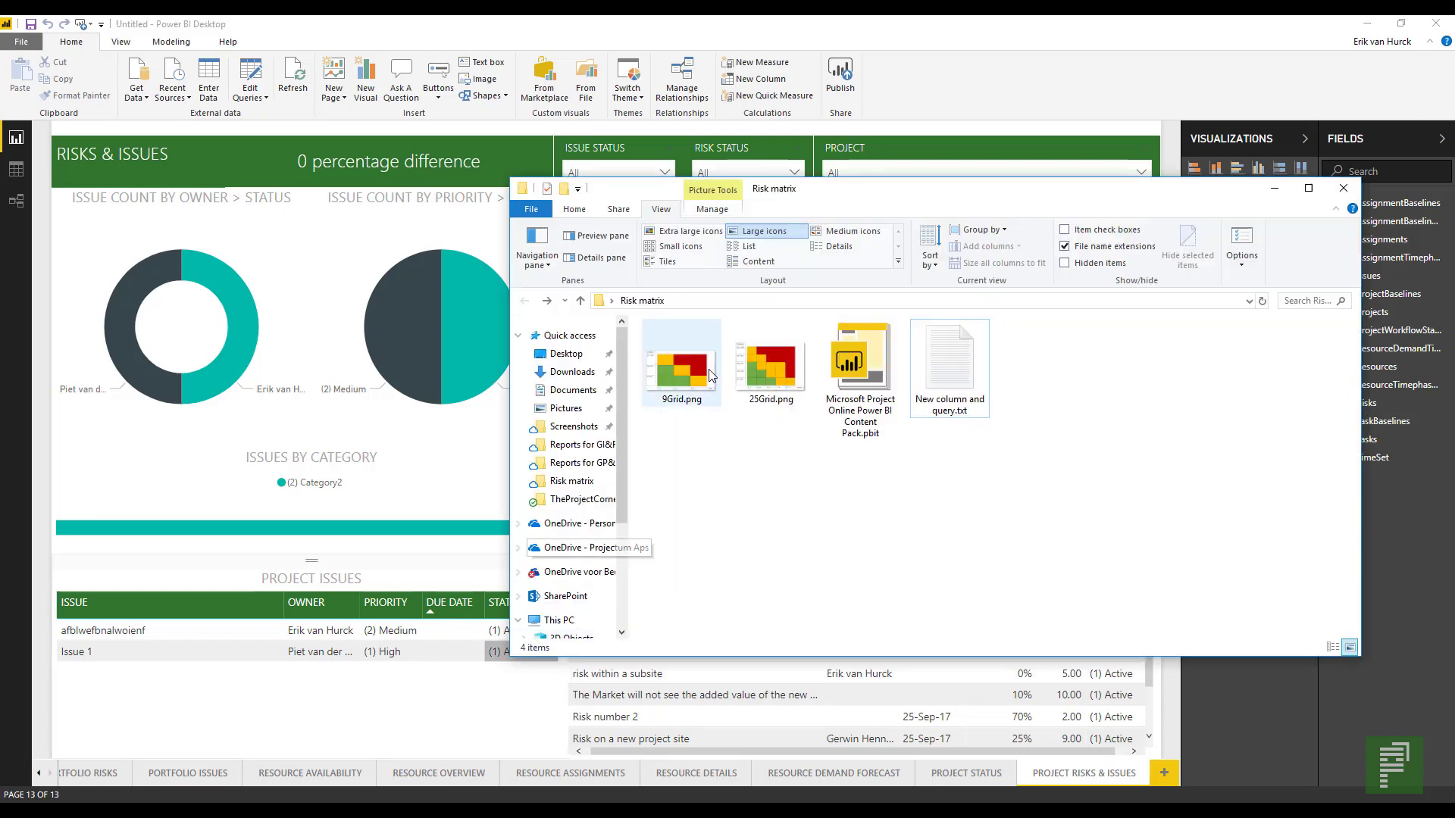
Preview 9Grid.png and 25Grid.png, then minimize the Risk matrix folder
left_click(711, 388)
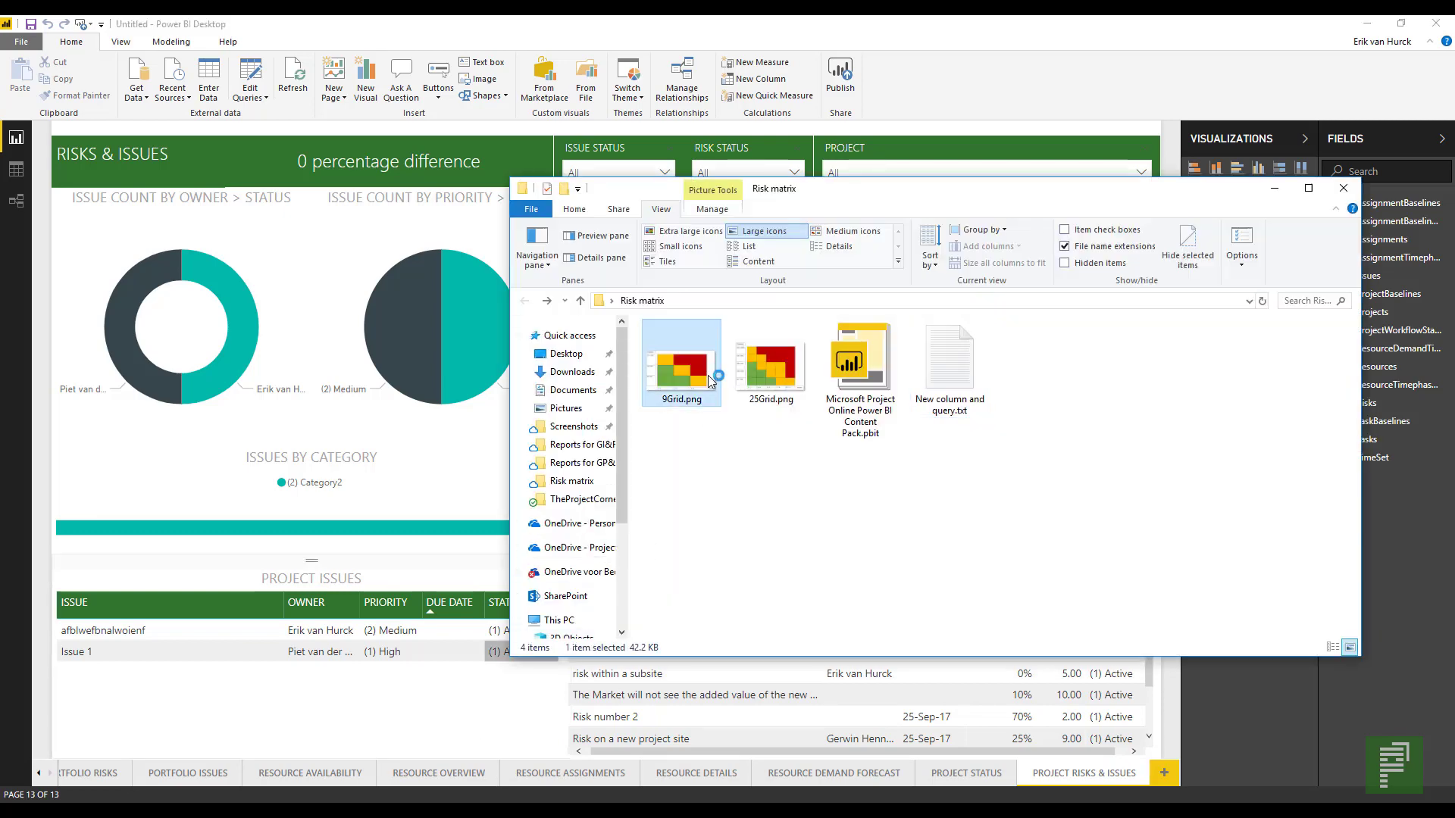
double_click(711, 388)
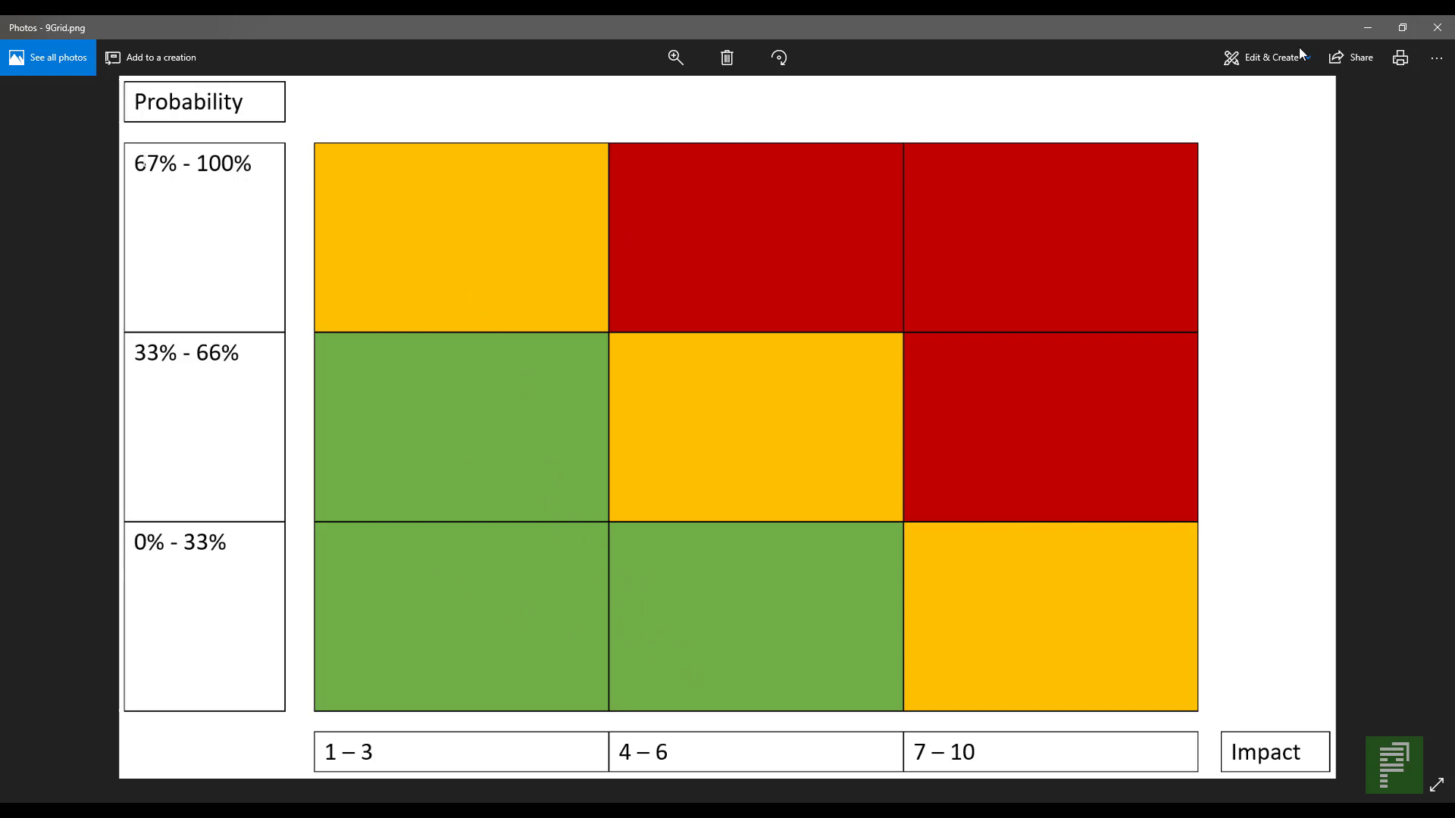
left_click(1437, 29)
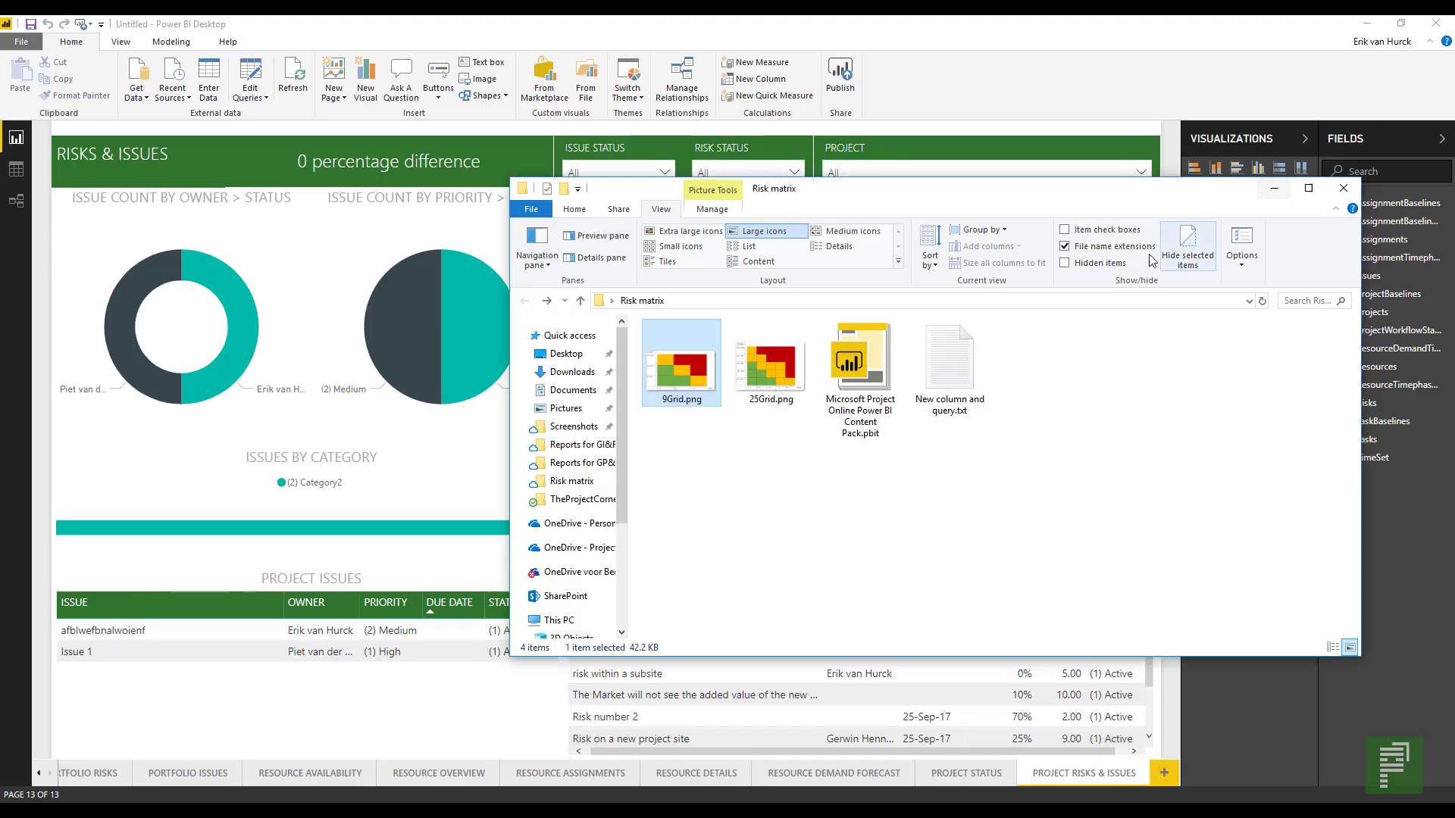
double_click(800, 385)
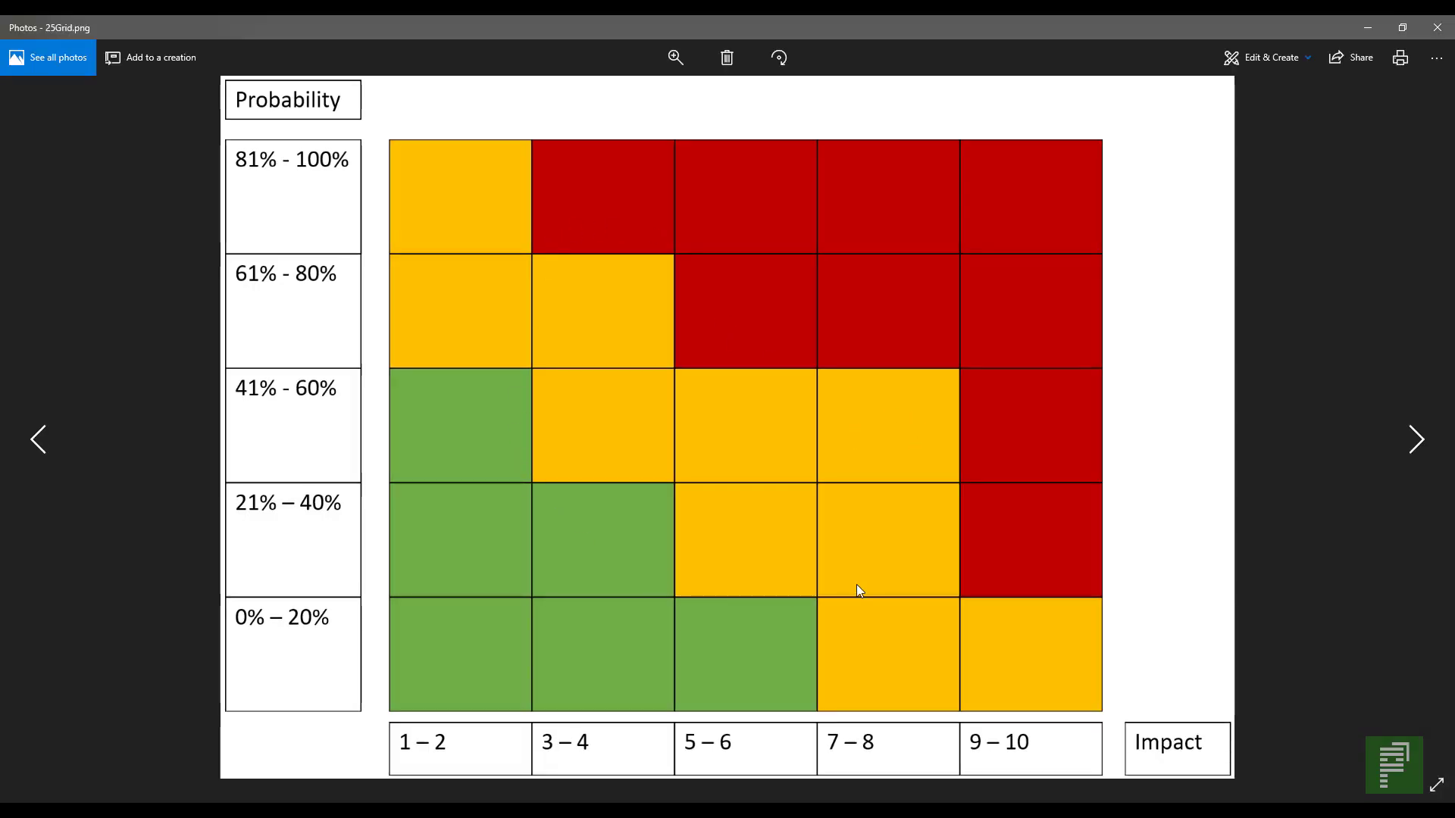
left_click(1440, 35)
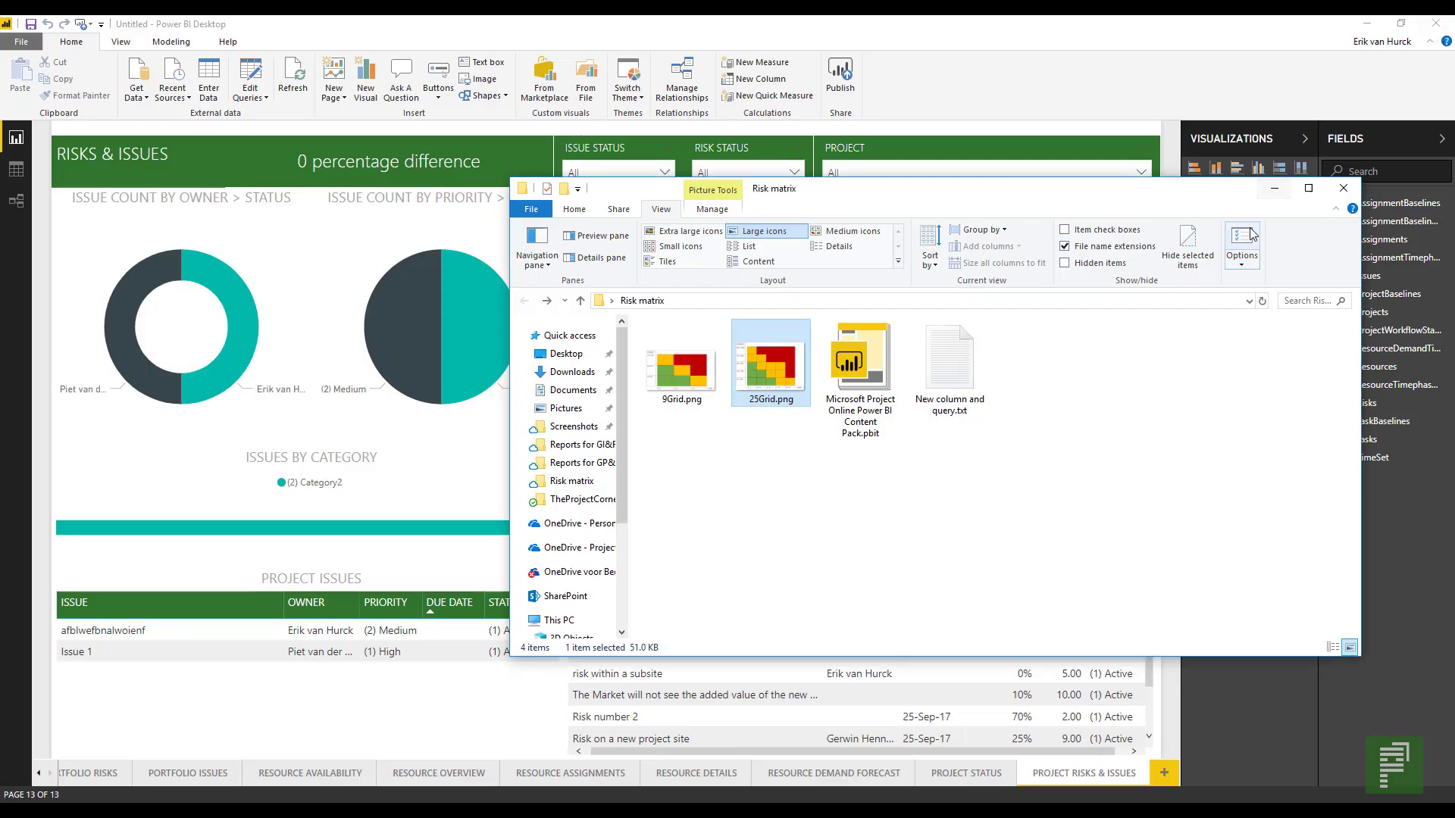
left_click(1285, 189)
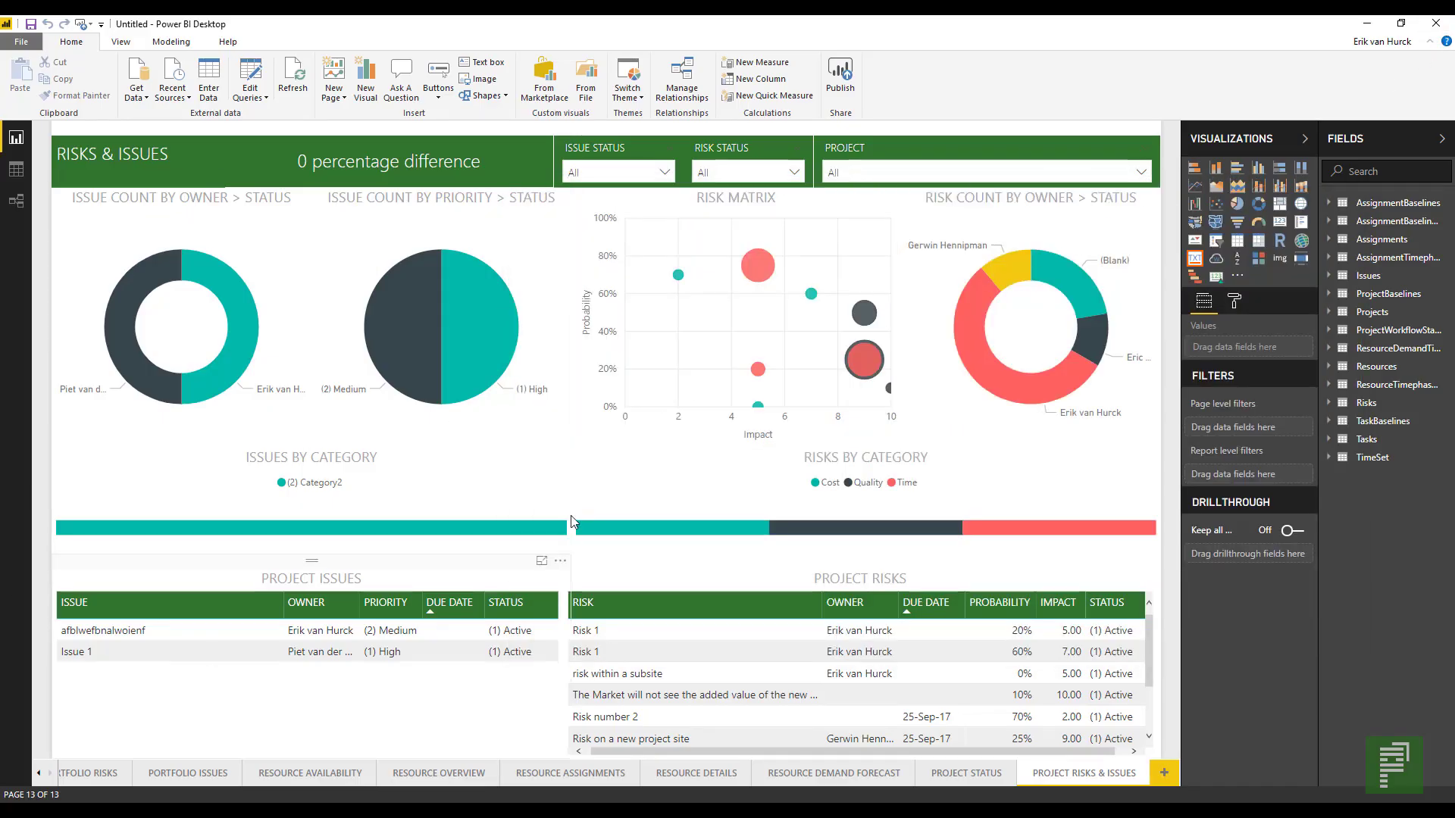
On the Portfolio Risks page, open the Risks query in Power Query Editor
left_click(90, 783)
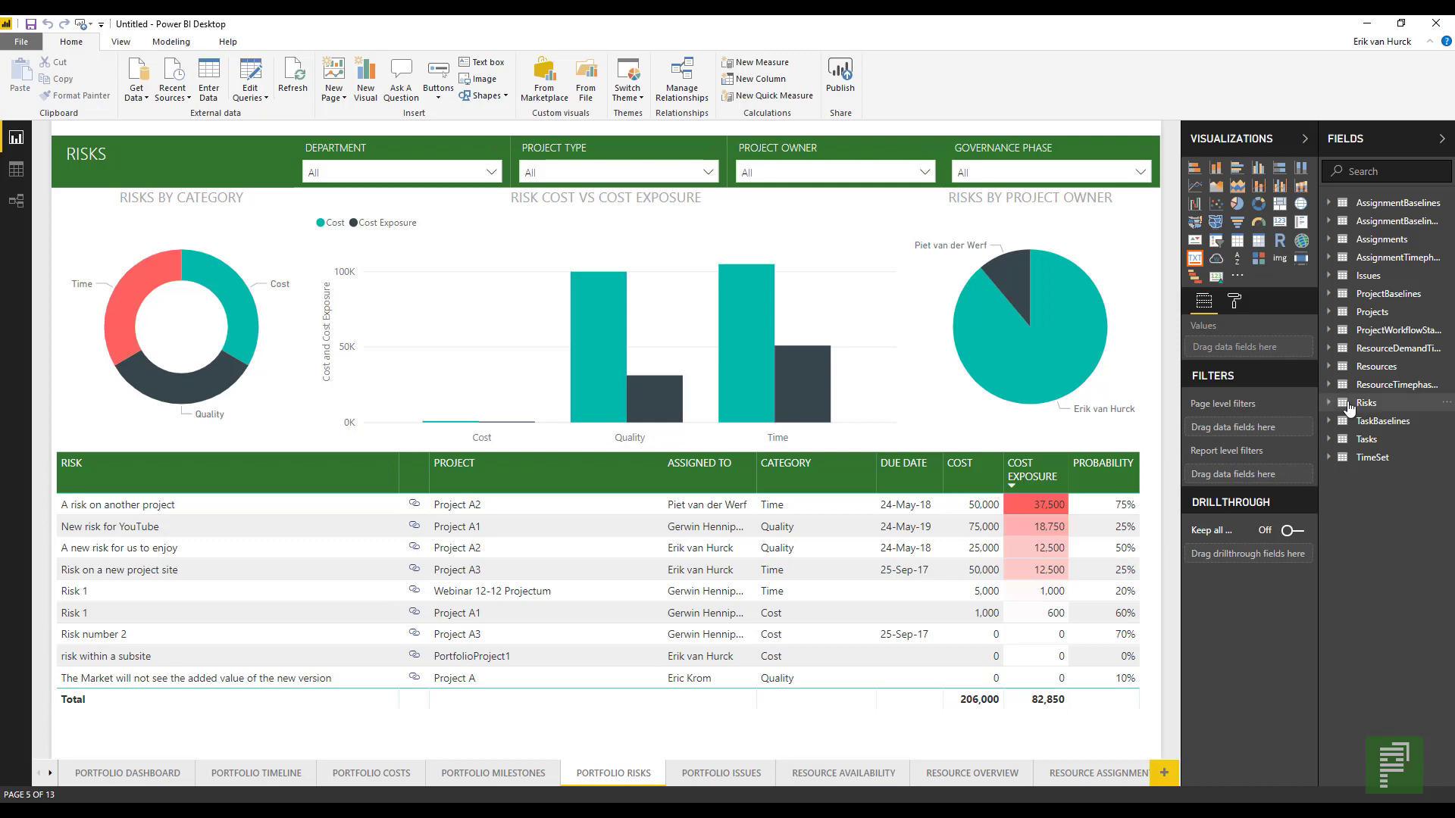
right_click(1348, 406)
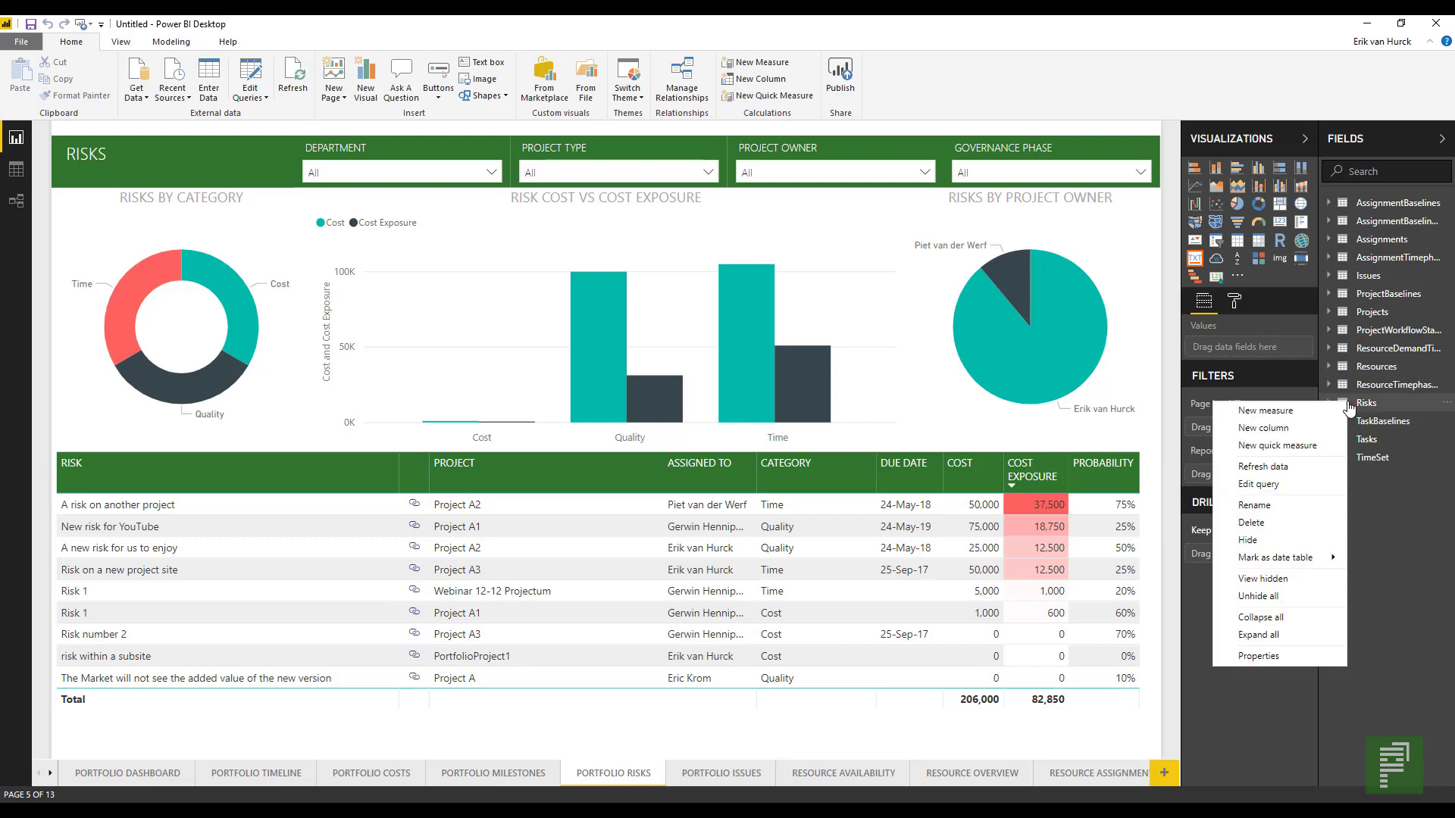
left_click(1273, 485)
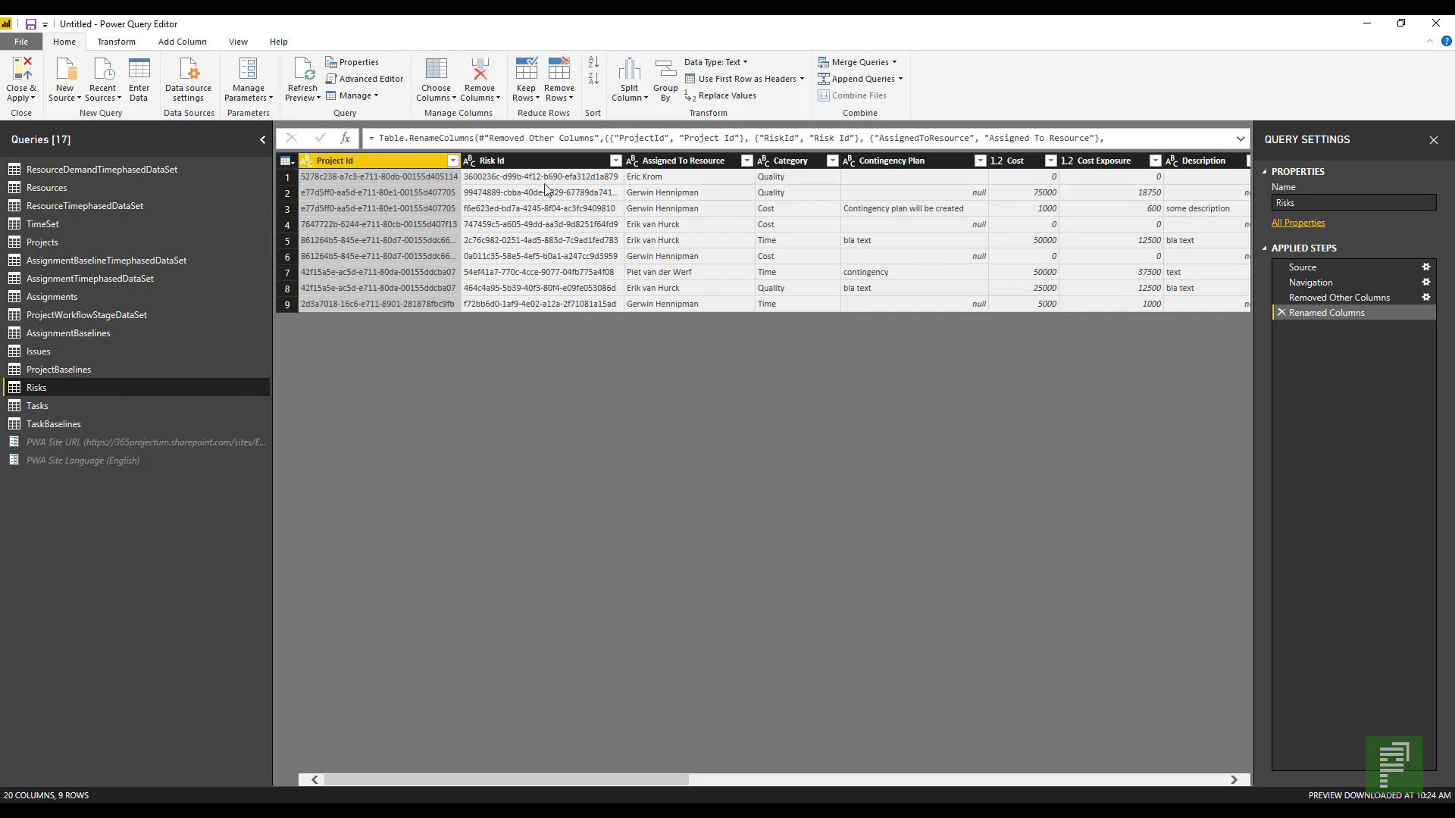
Show the Risks query's M code in Advanced Editor, then bring up the Risk matrix folder
left_click(388, 82)
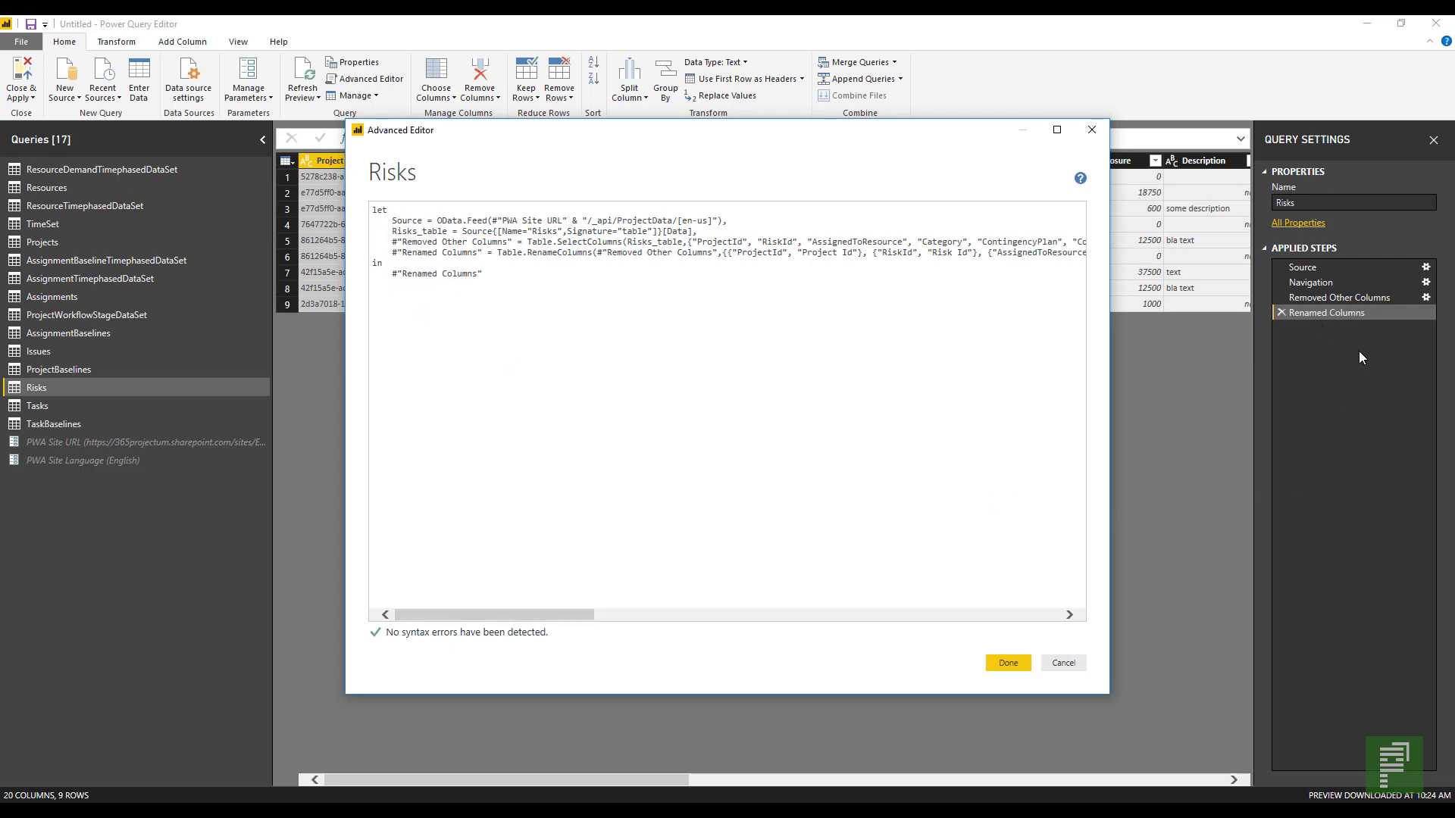
key("alt+Tab")
key("alt+Tab")
key("alt+Tab")
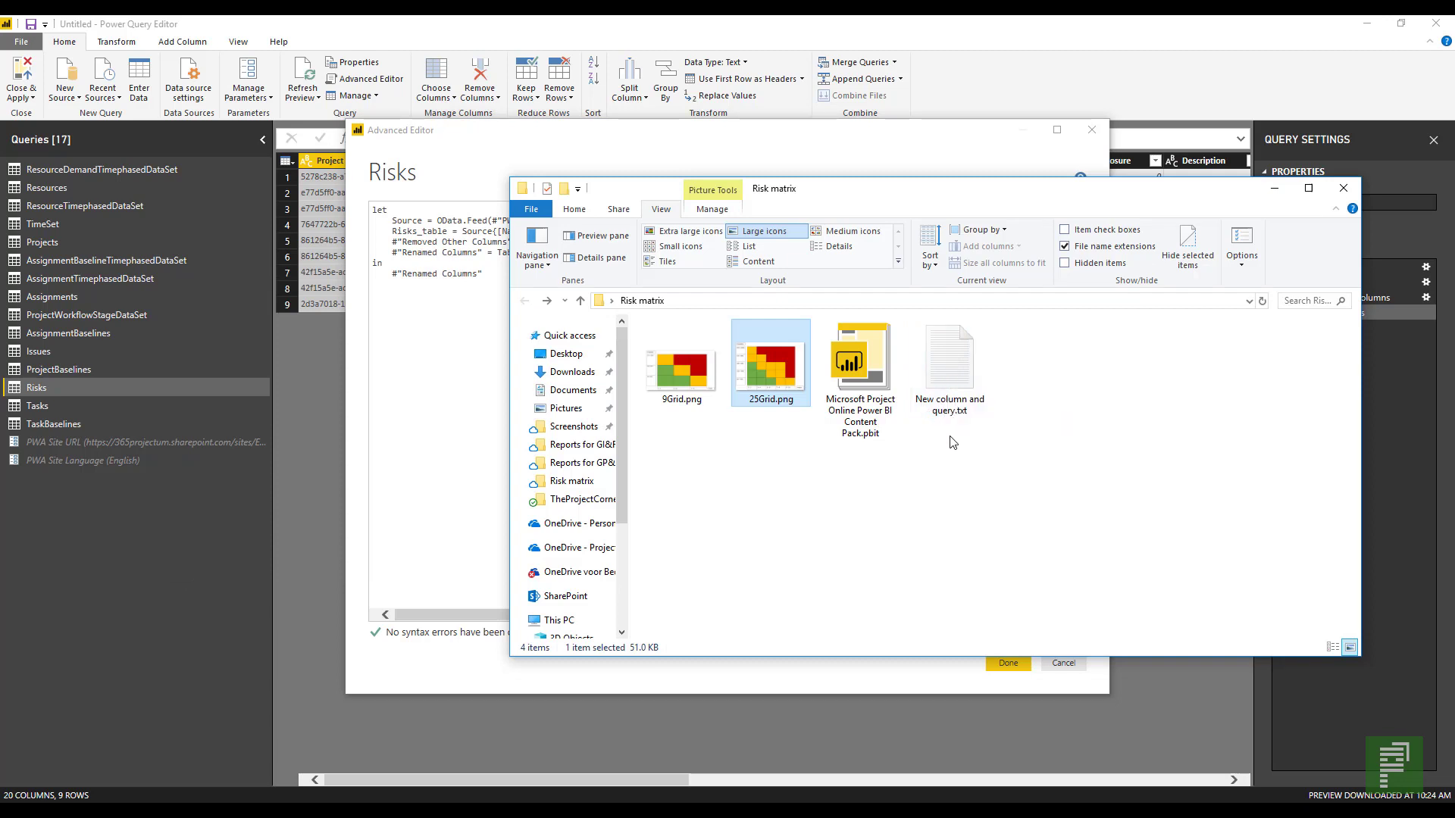
Copy the prepared grid-column M code from Notepad
key("alt+Tab")
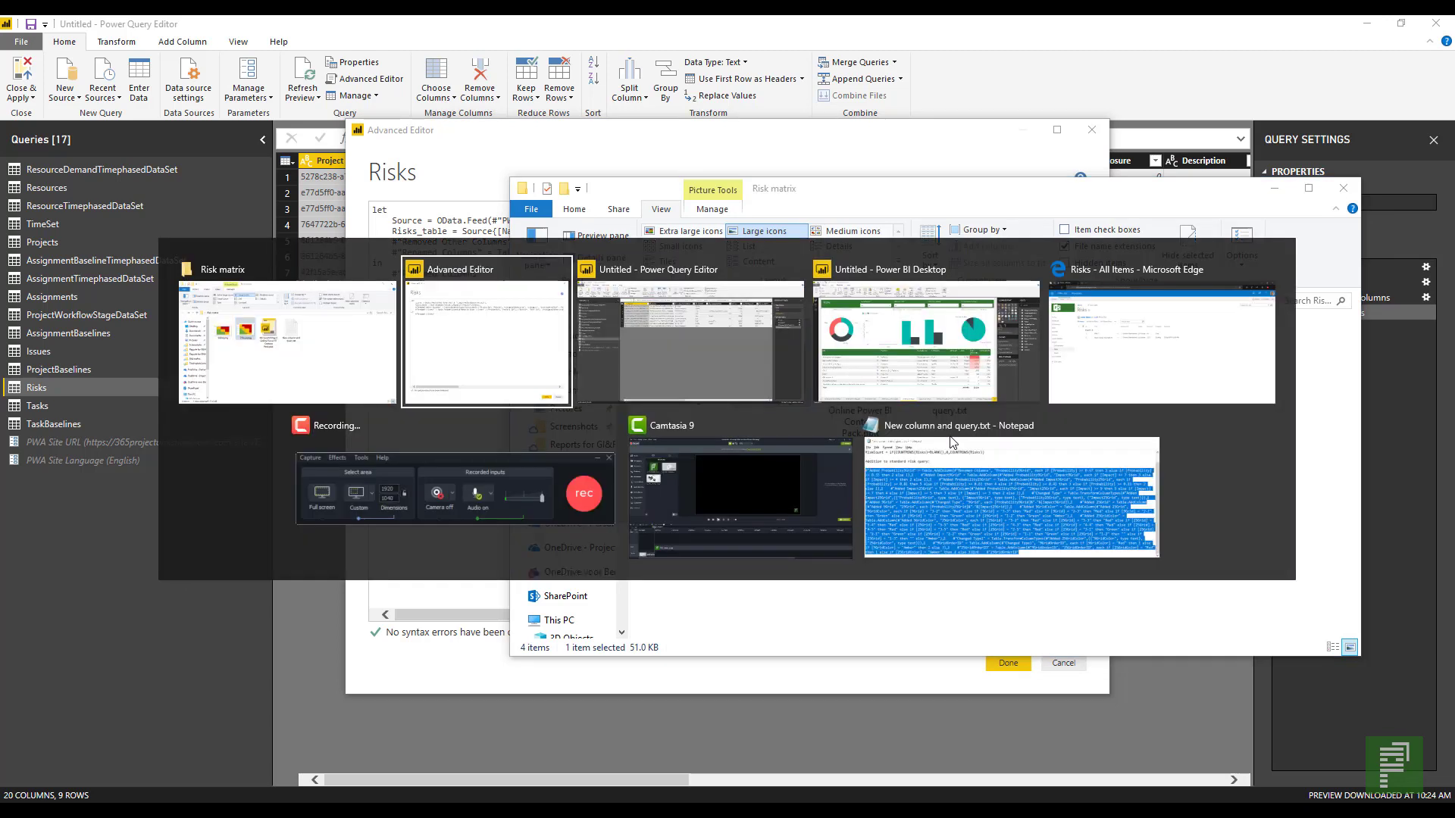
key("alt+Tab")
key("alt+Tab")
key("alt+Tab")
key("alt+Tab")
key("alt+Tab")
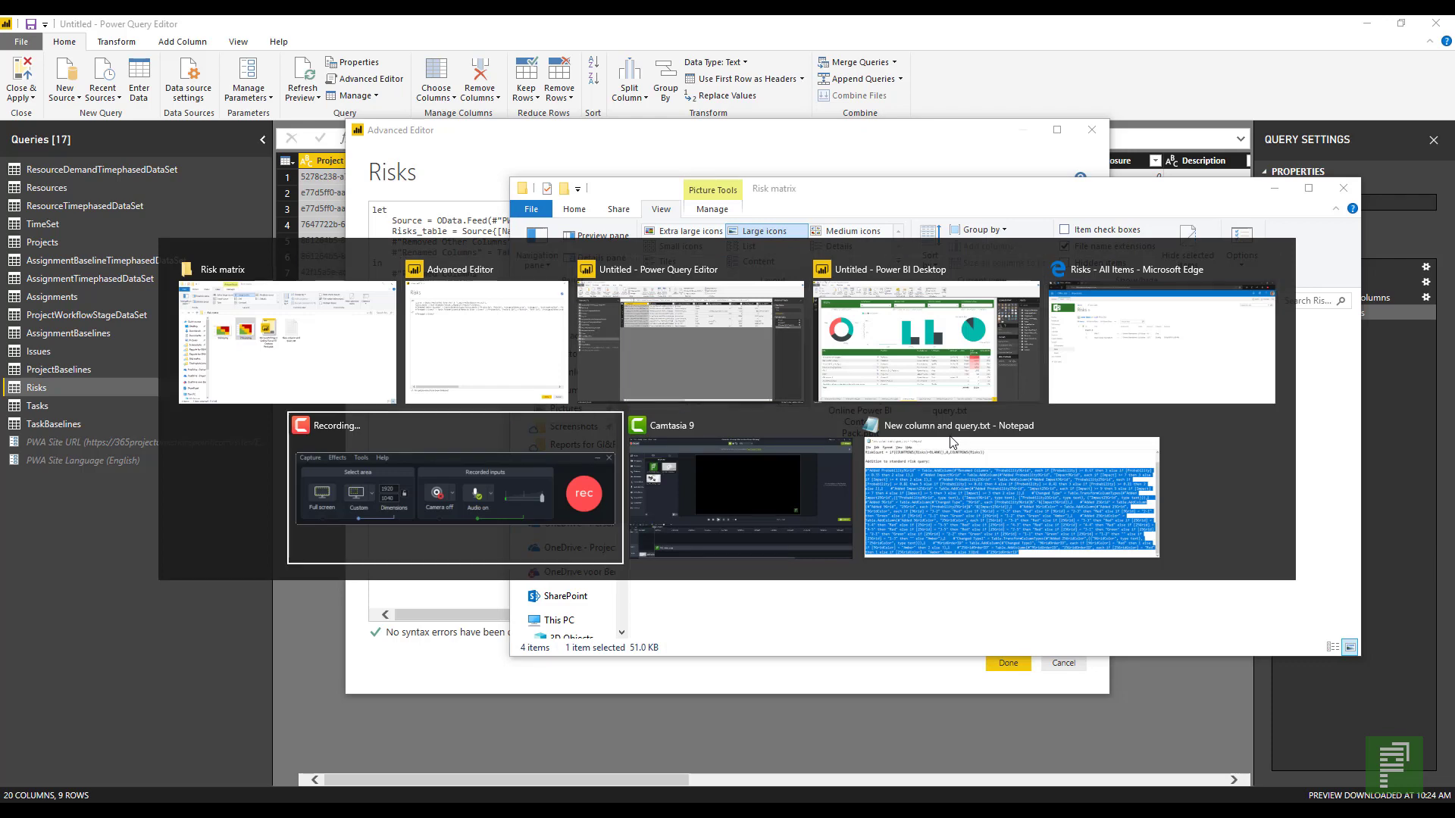
key("alt+Tab")
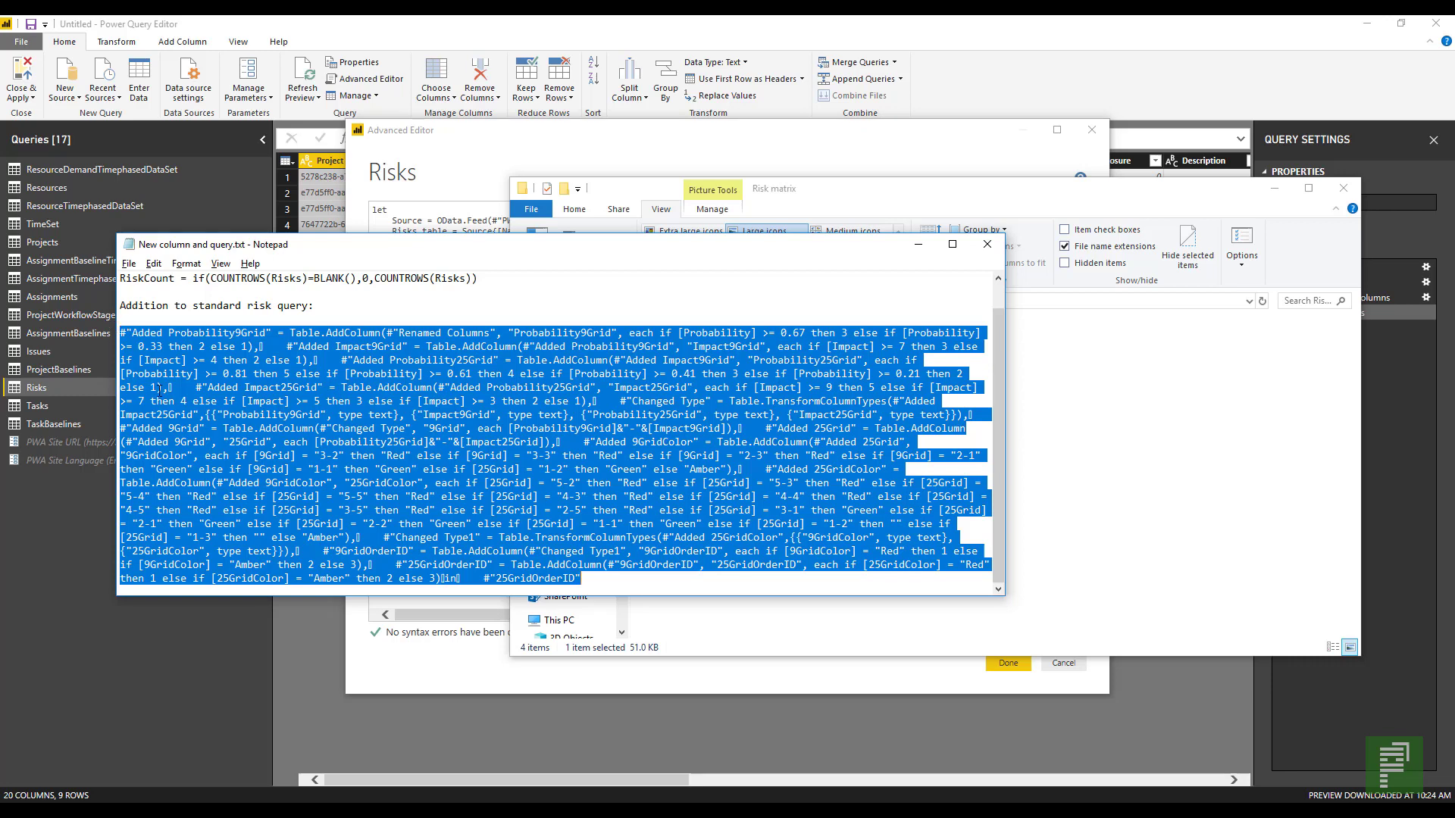
right_click(152, 351)
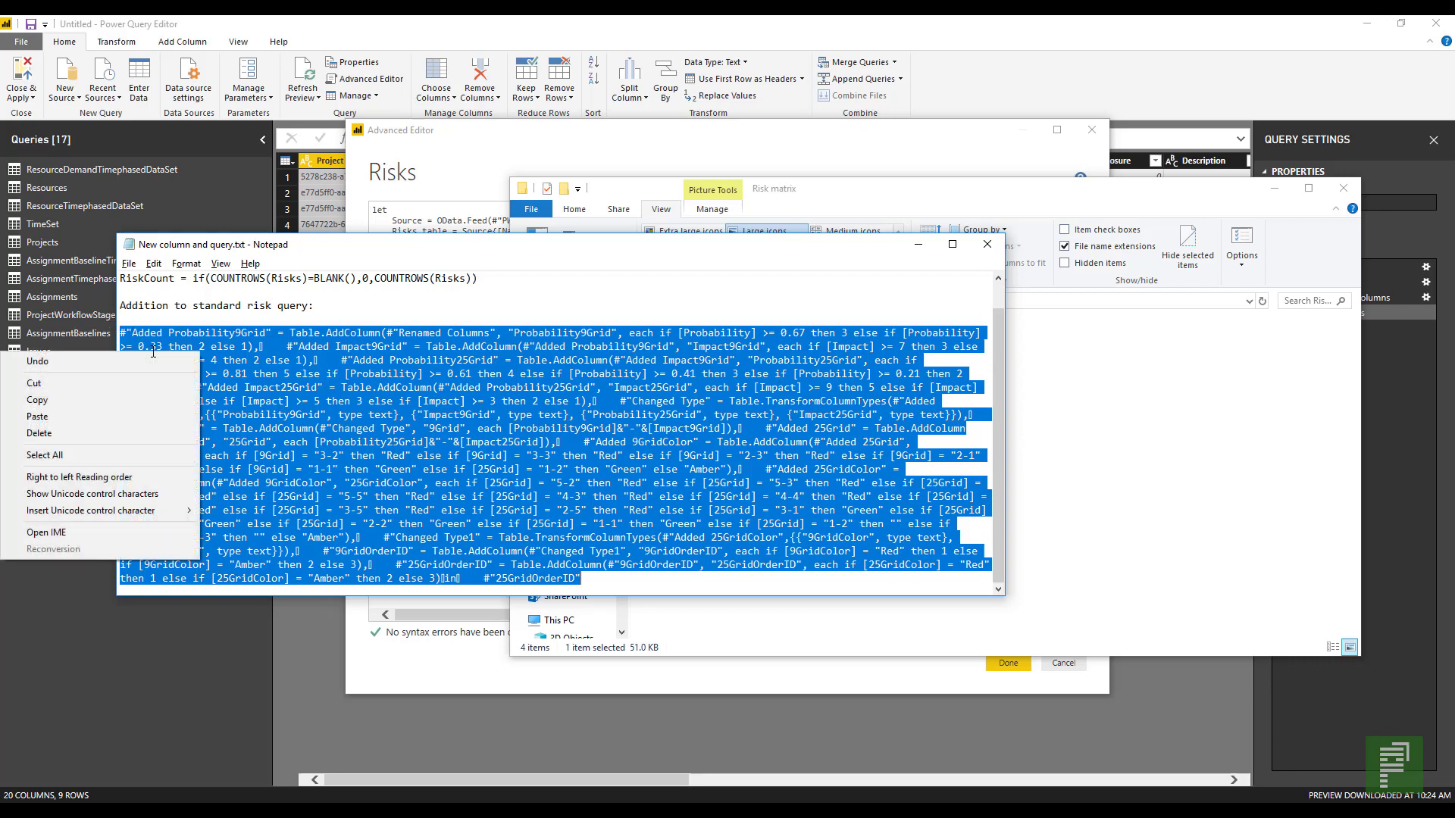
left_click(138, 402)
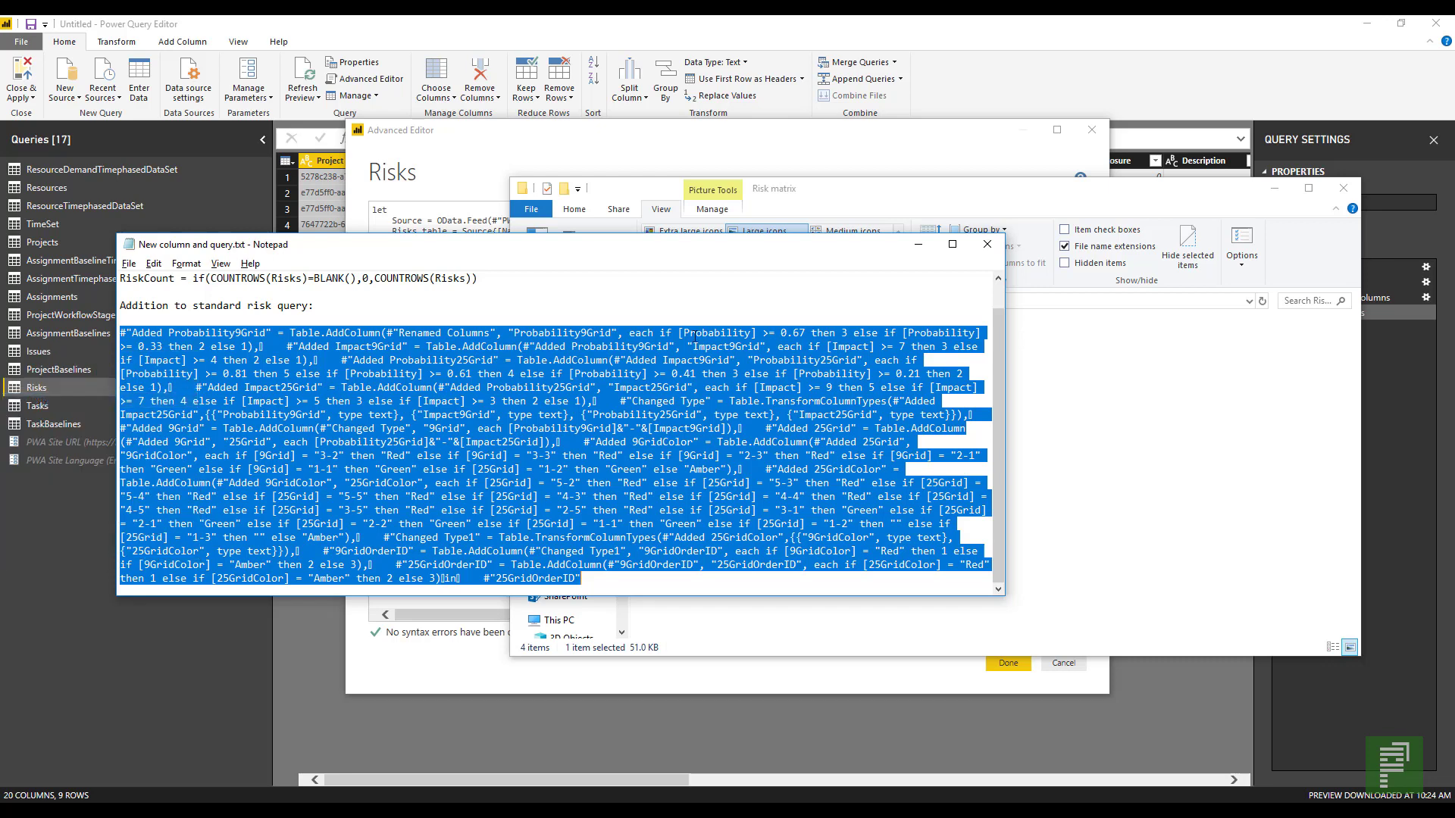
Paste the grid code over the closing 'in #"Renamed Columns"' lines, add a comma, and apply
left_click(917, 244)
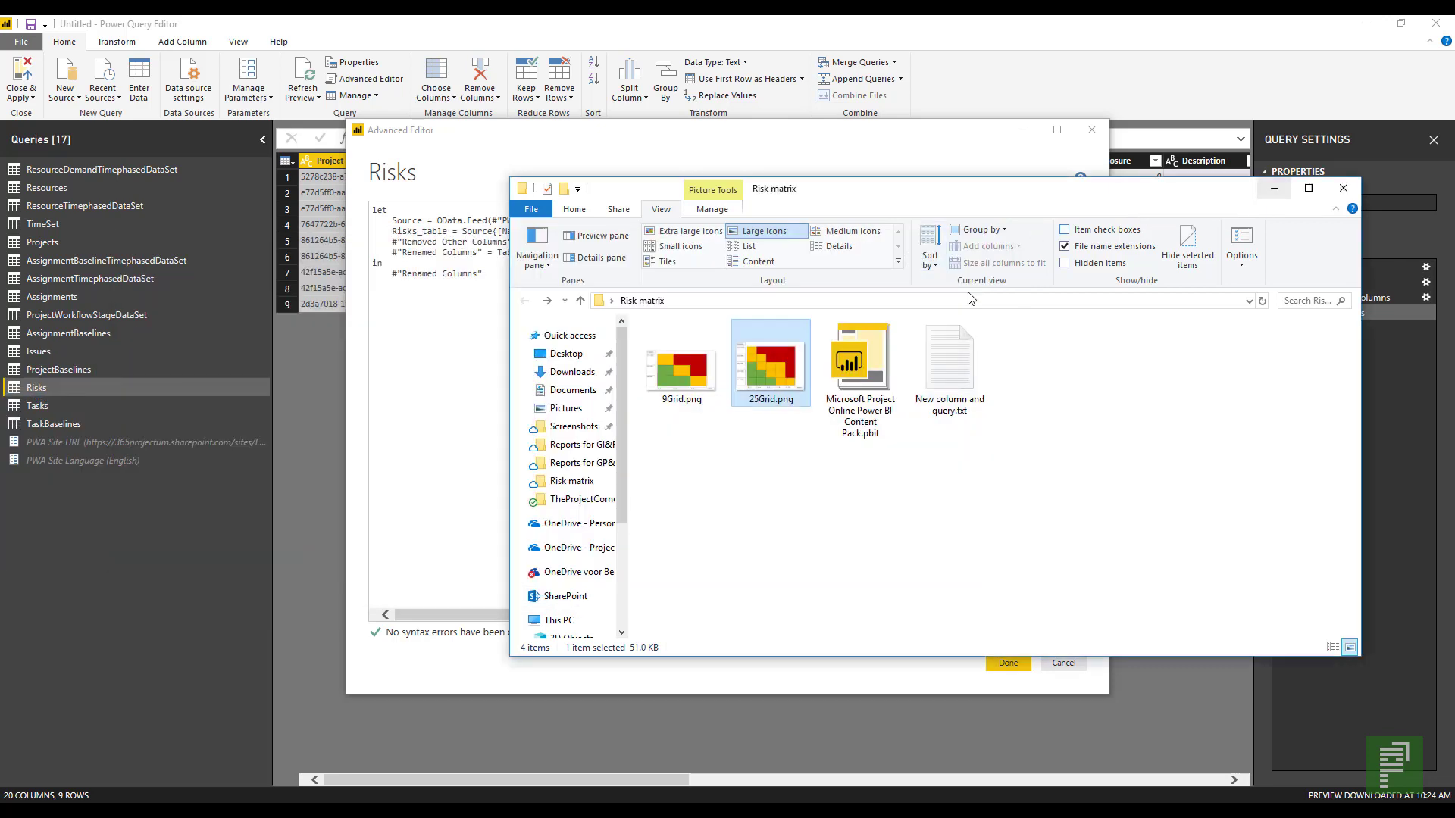
left_click(1274, 189)
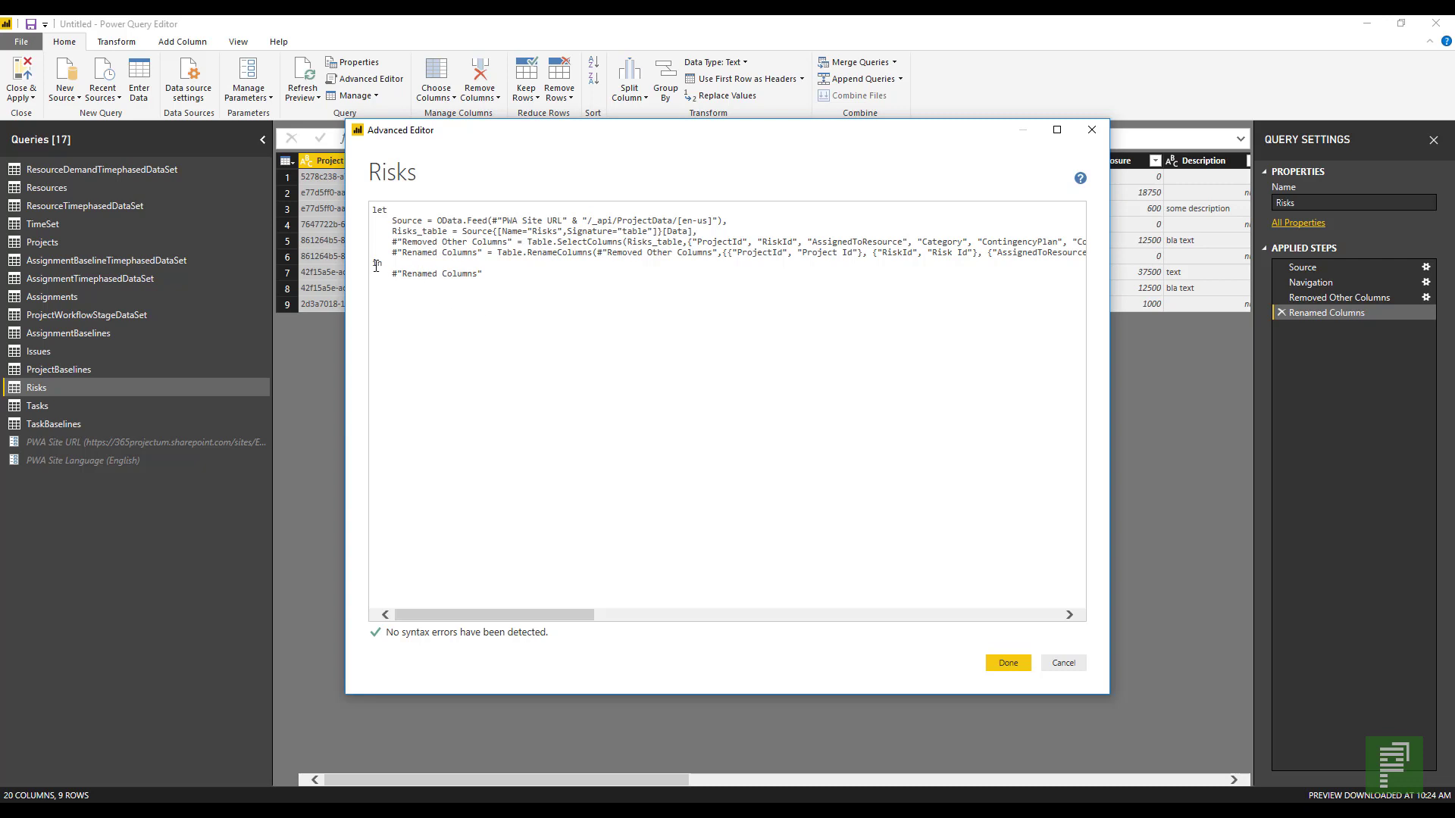
left_click_drag(373, 263, 486, 282)
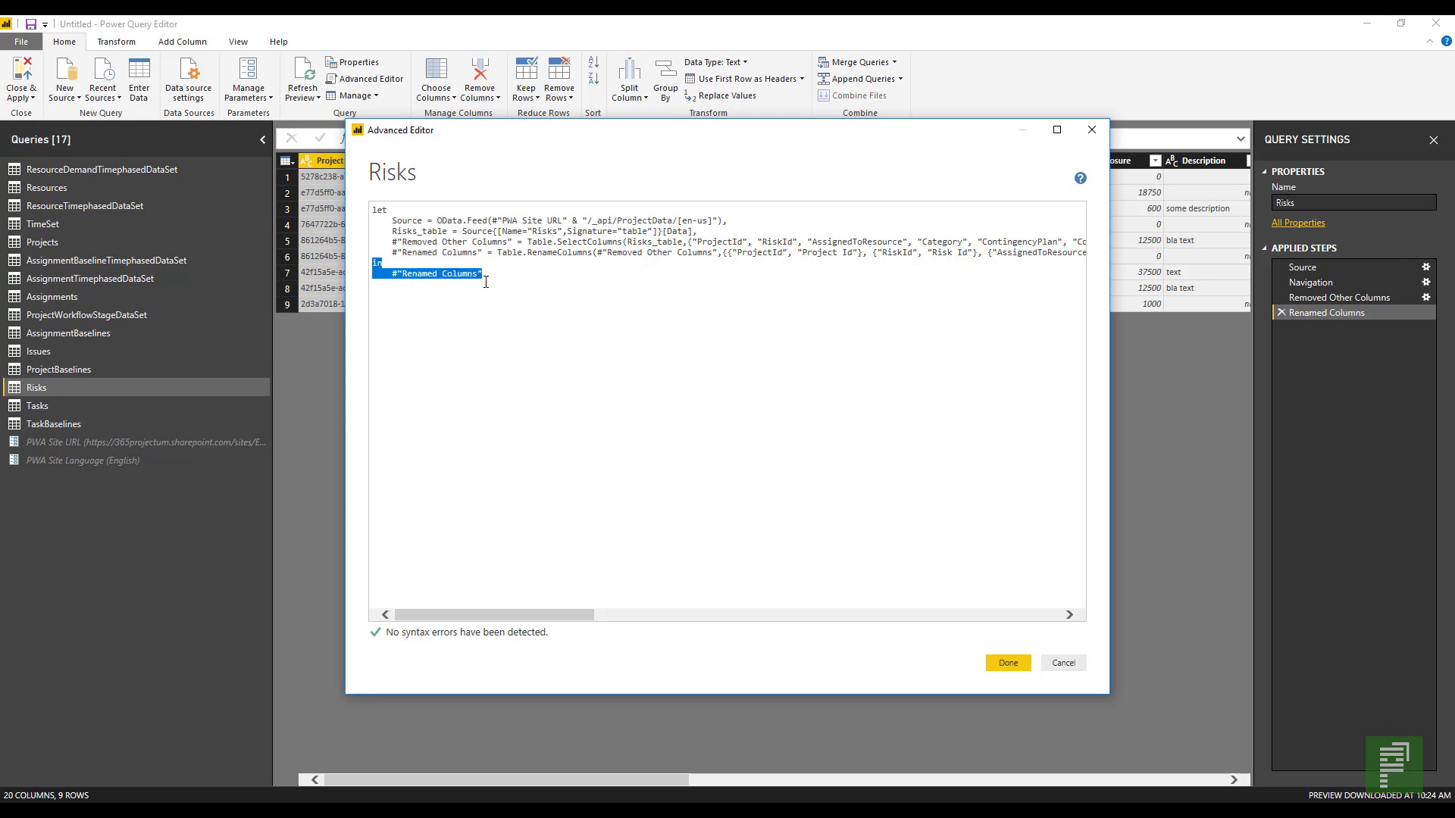
right_click(425, 278)
left_click(393, 338)
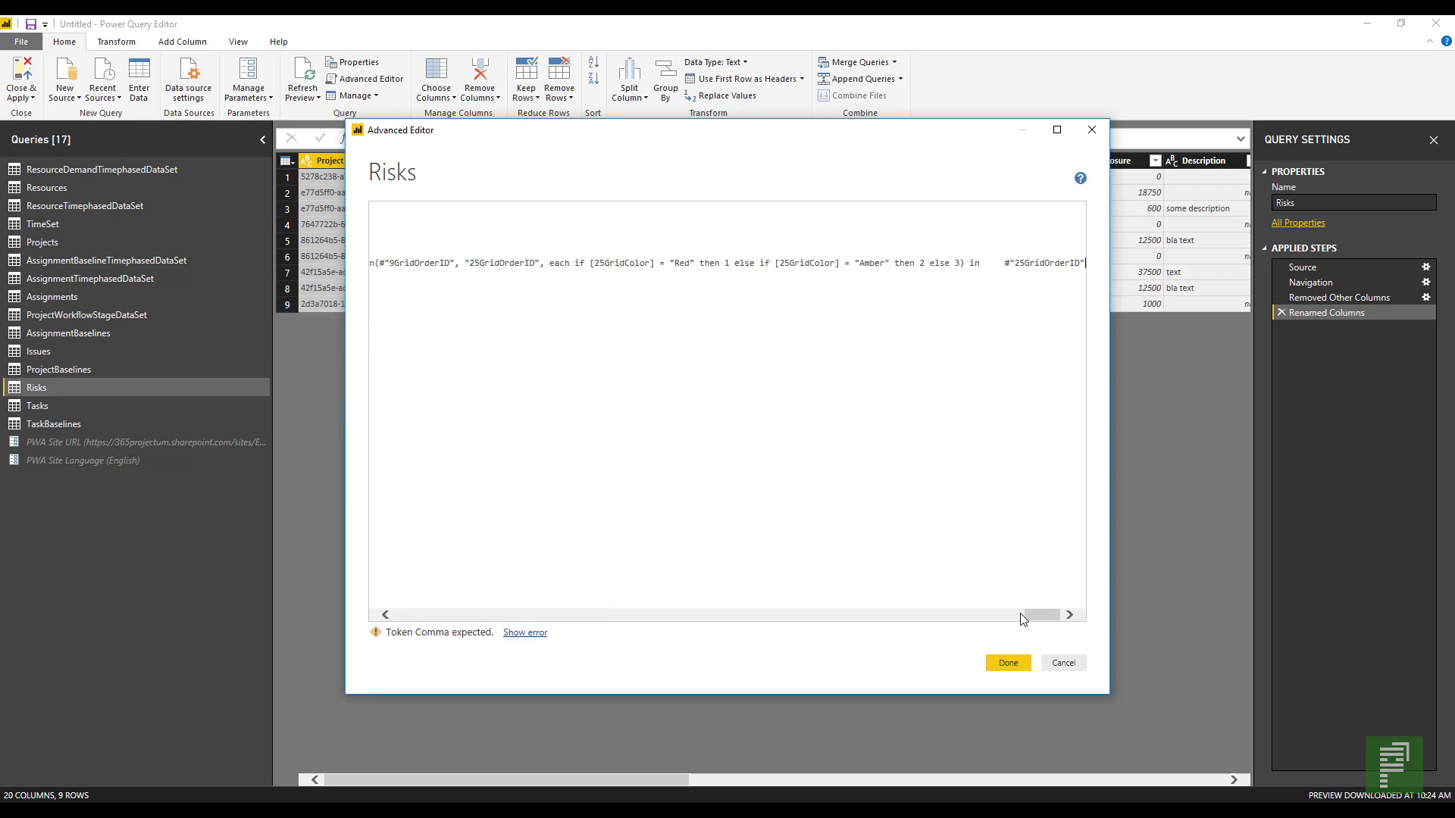
left_click_drag(1025, 617, 415, 616)
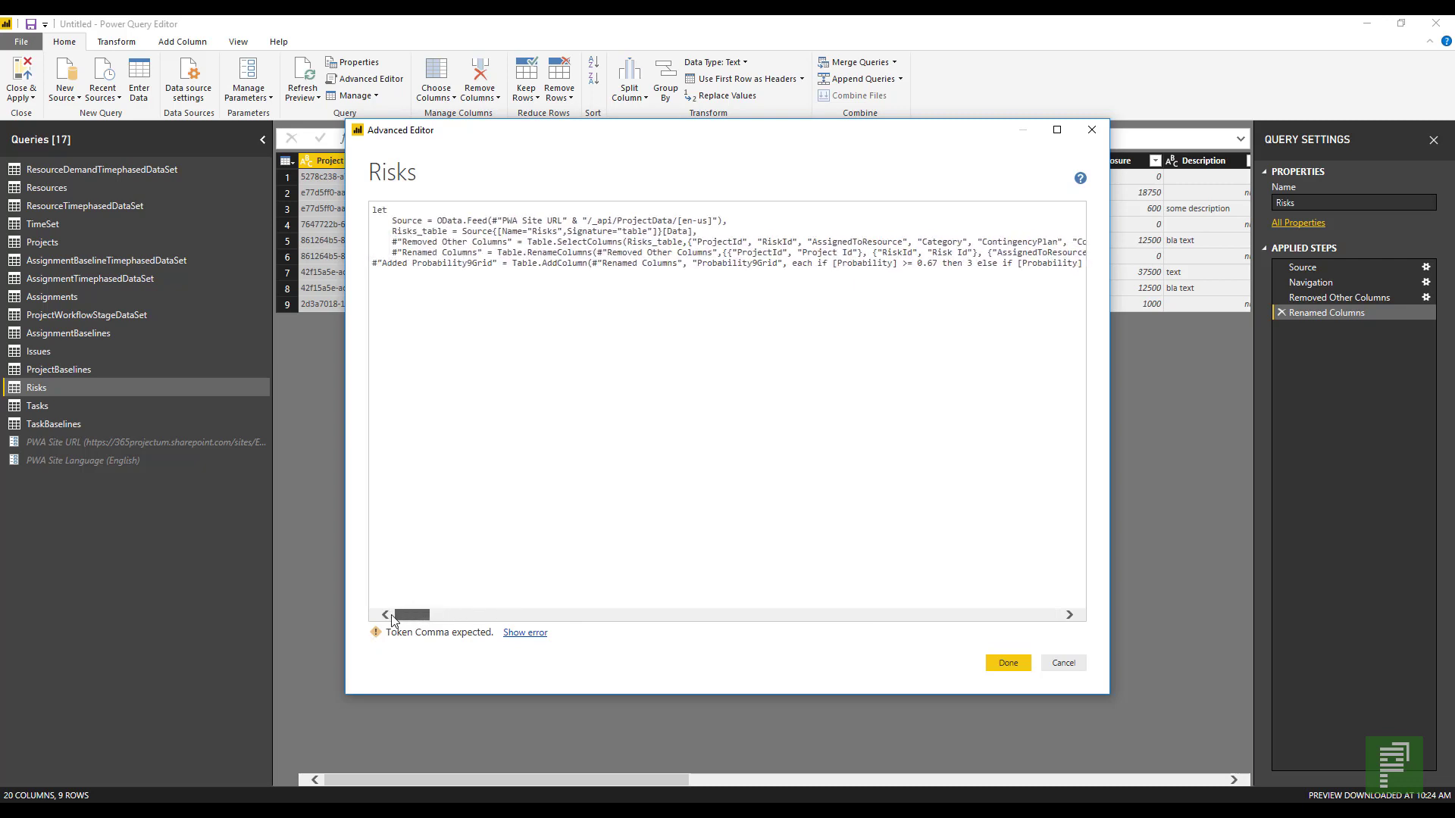
left_click(430, 253)
key("End")
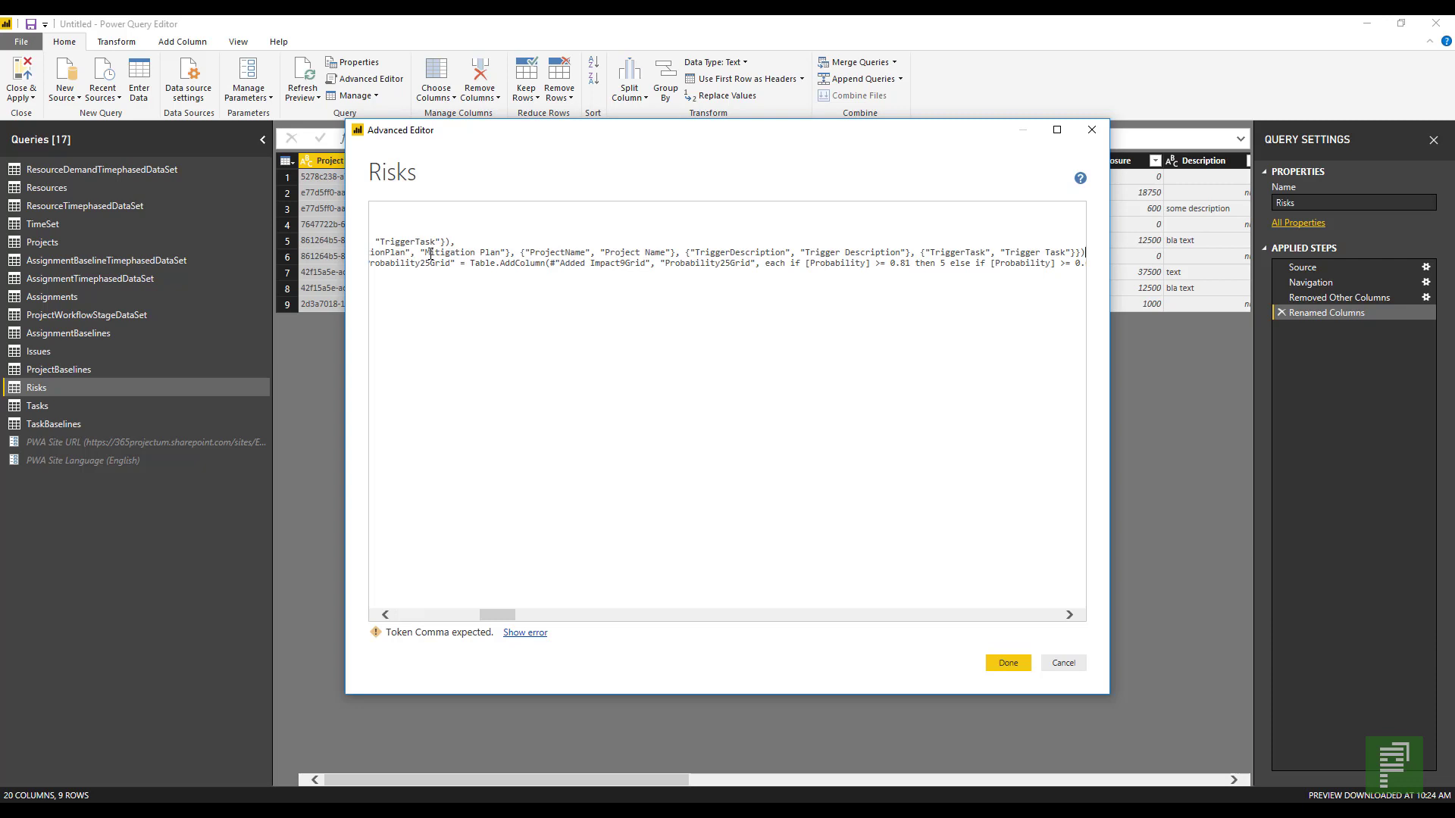
type(",")
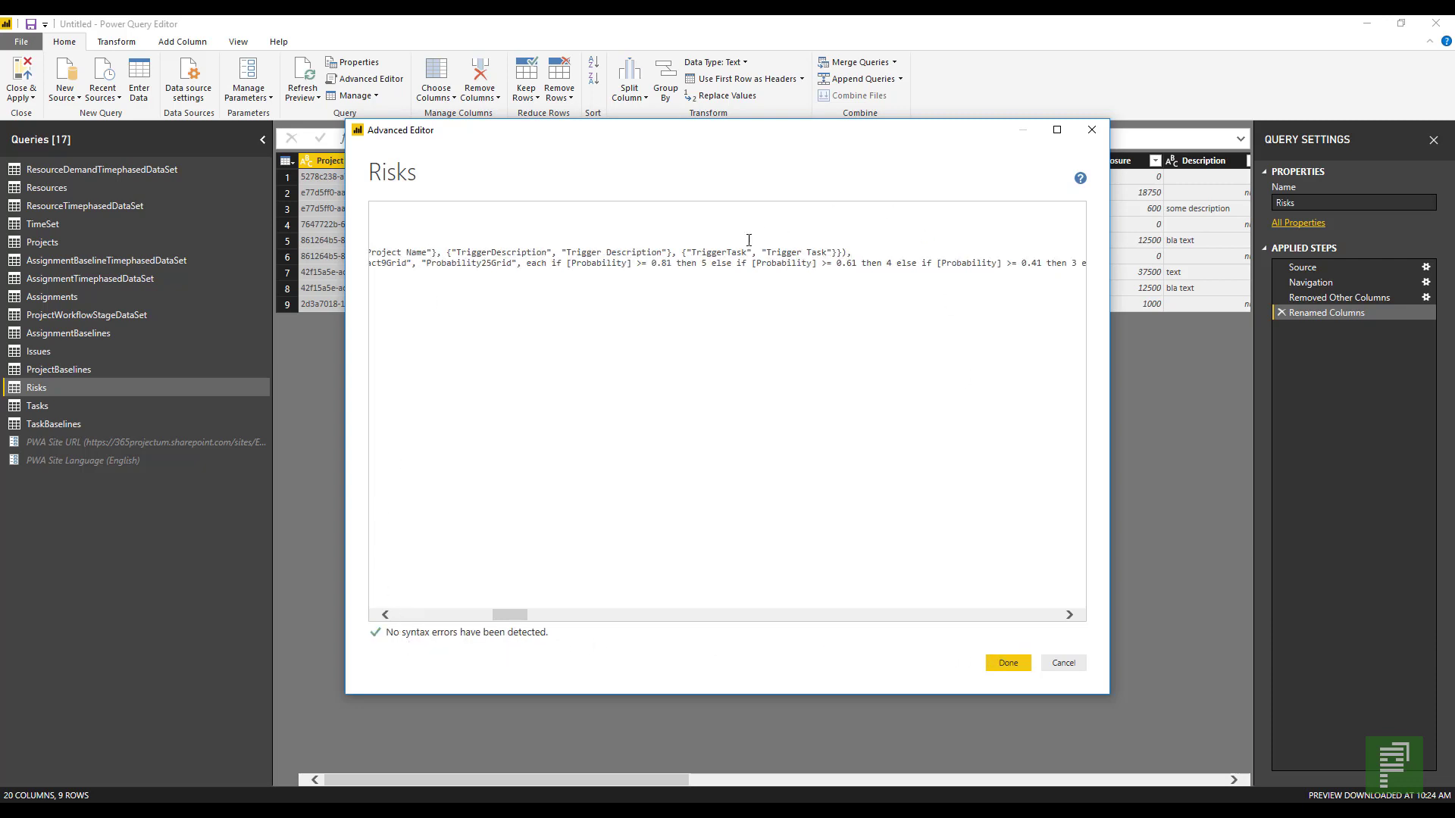
left_click(1028, 669)
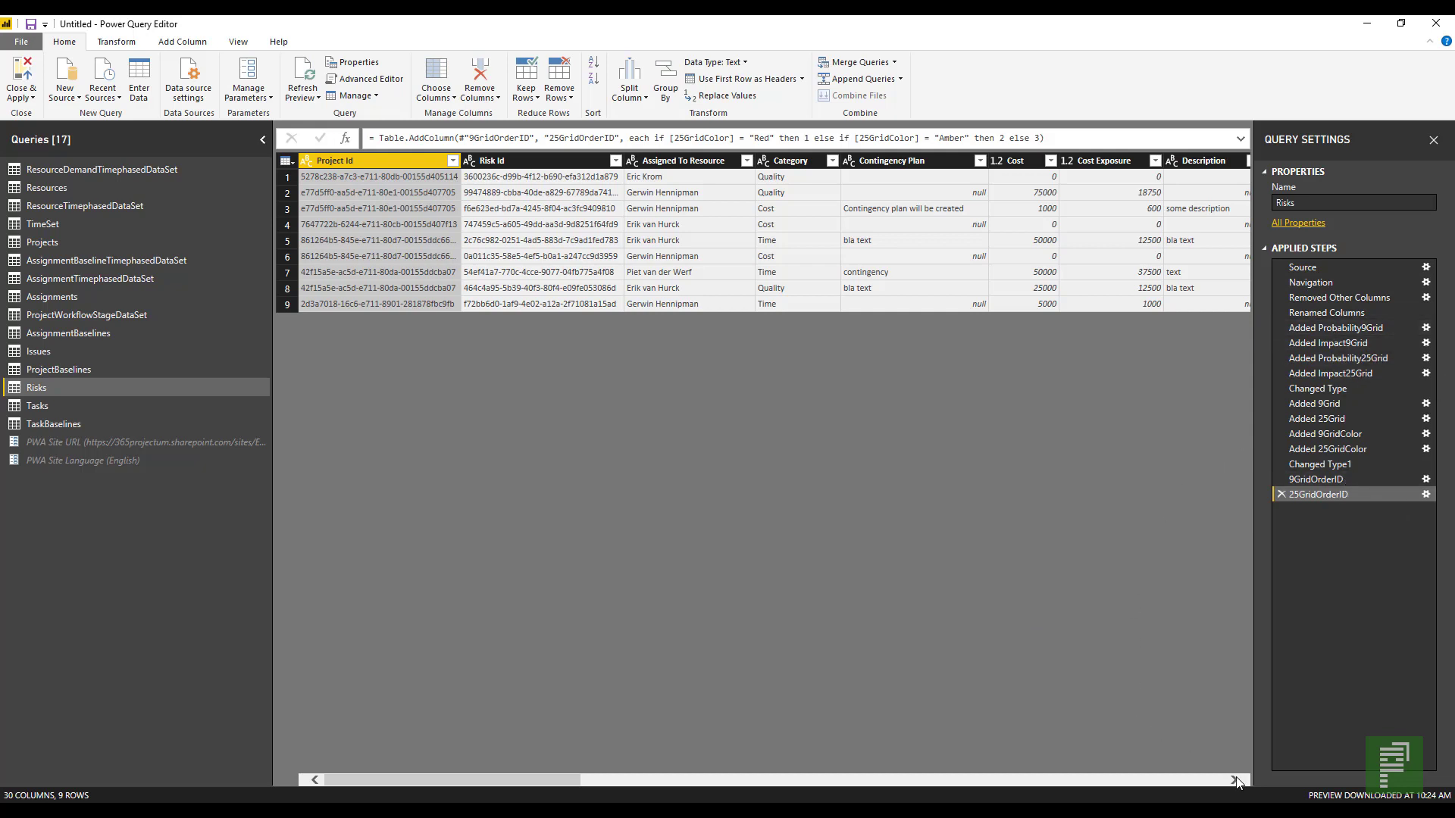
left_click_drag(554, 781, 1214, 788)
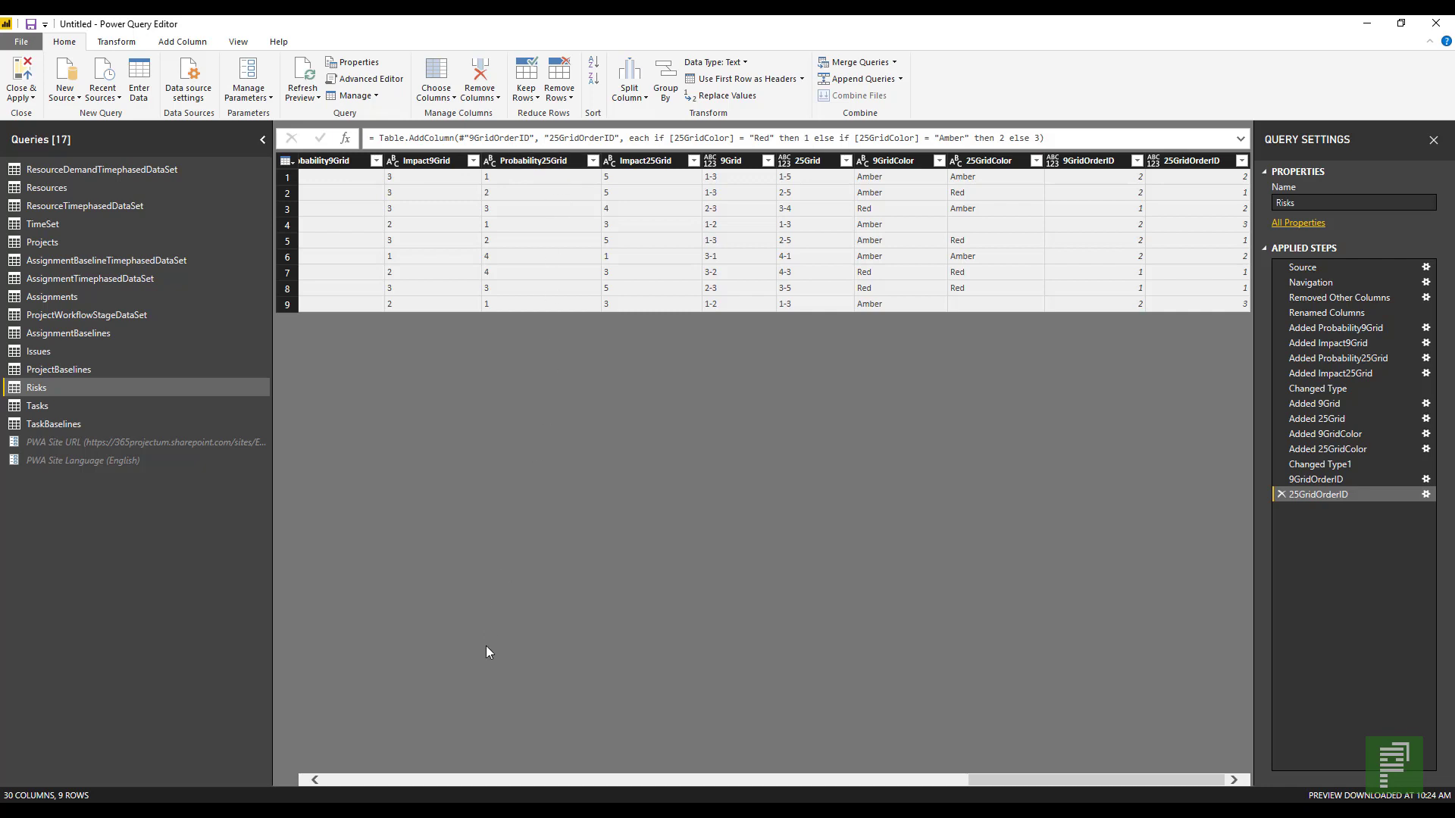
key("alt+Tab")
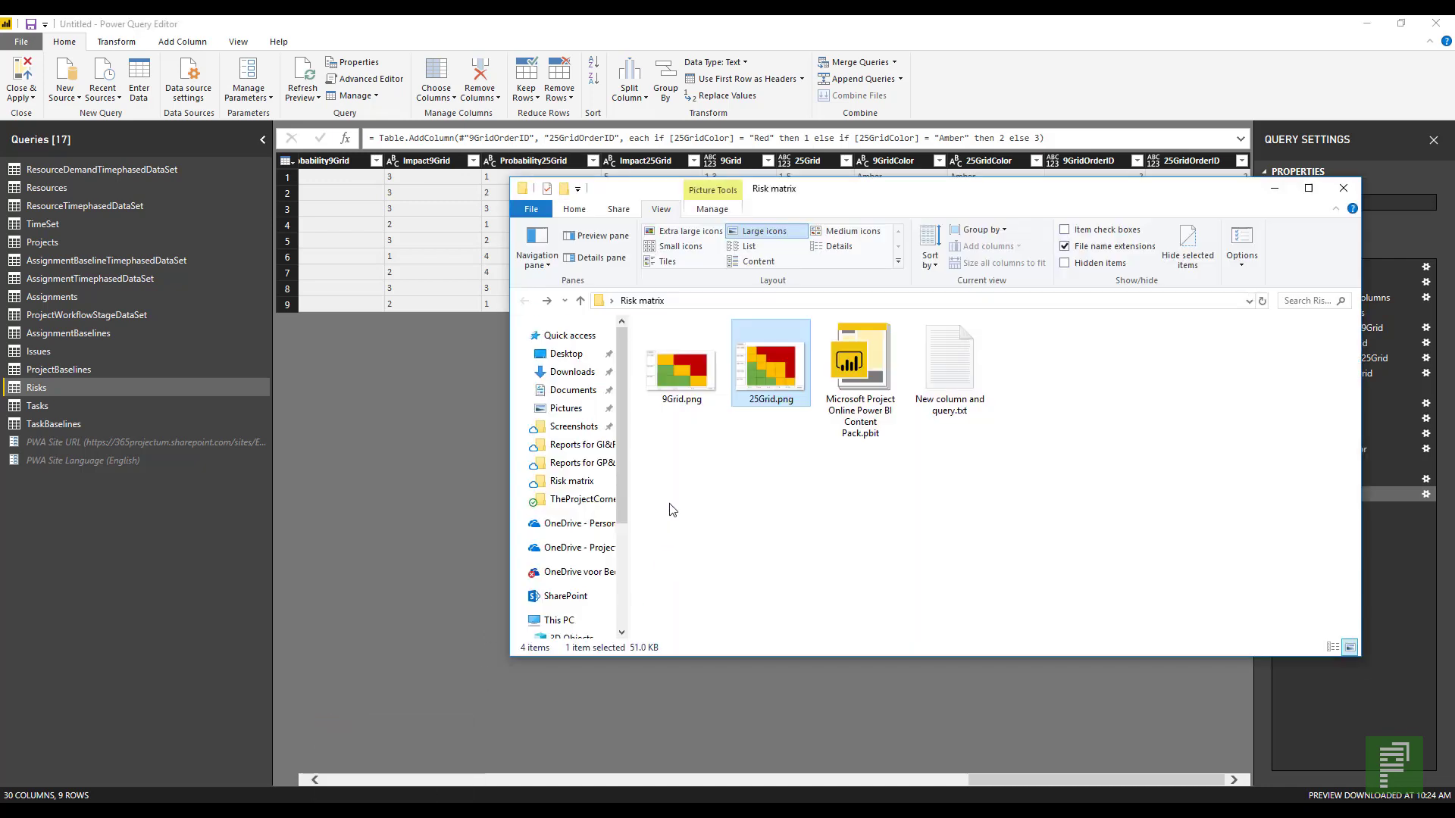
mouse_move(658, 368)
left_click(636, 680)
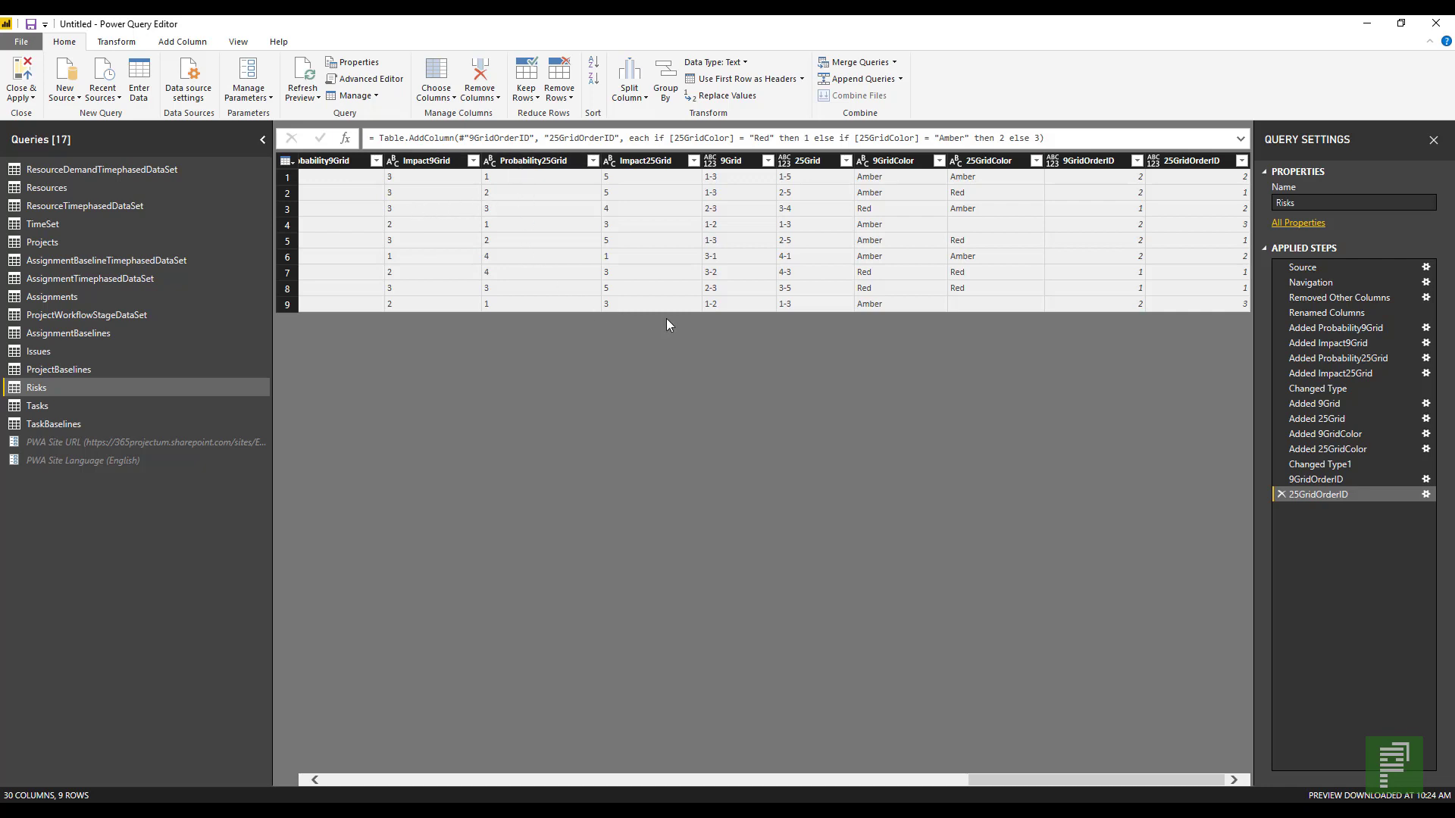
left_click(733, 178)
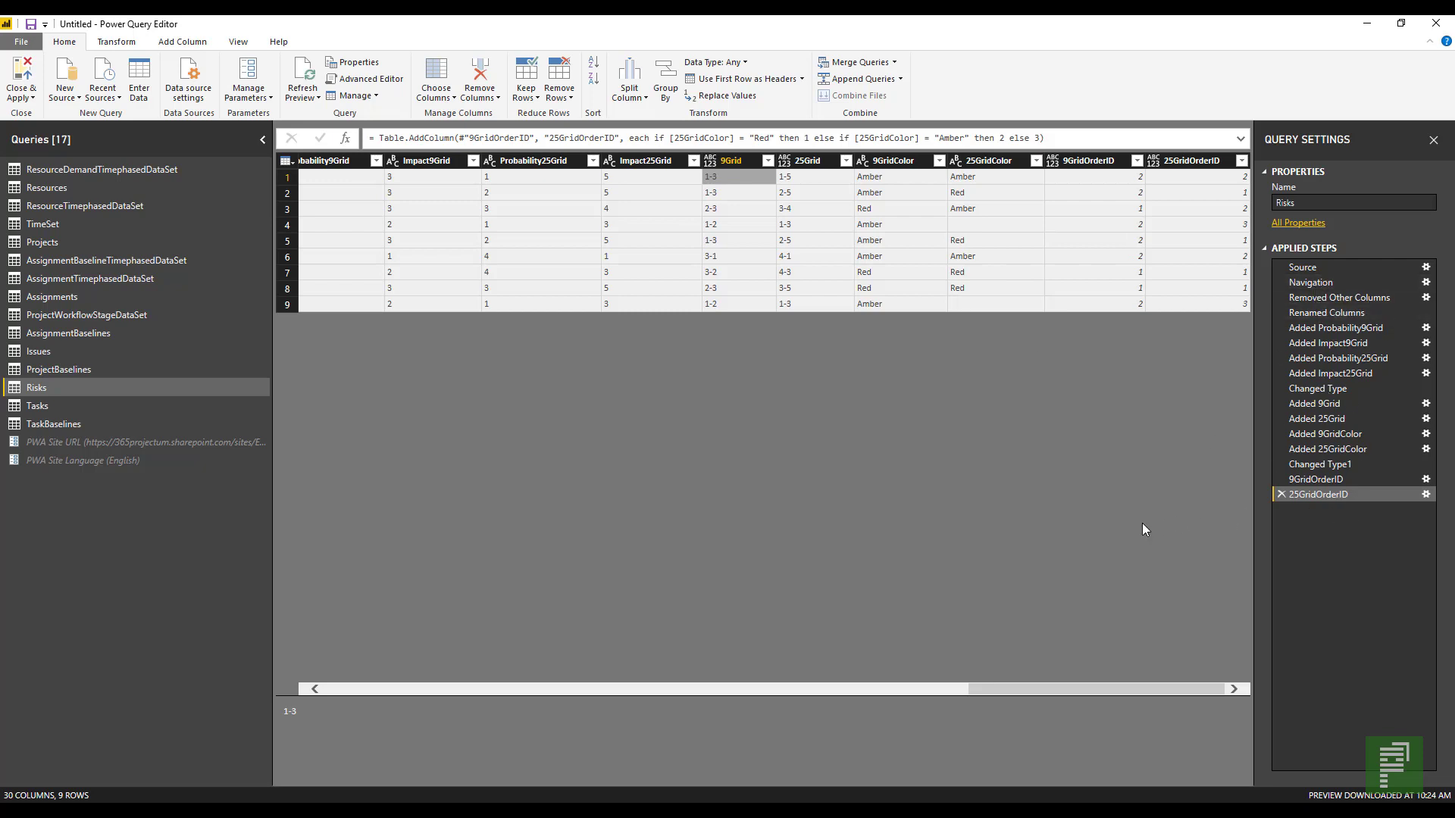
Close & Apply the query edits, then remove the Risk Cost vs Cost Exposure bar chart
left_click(31, 98)
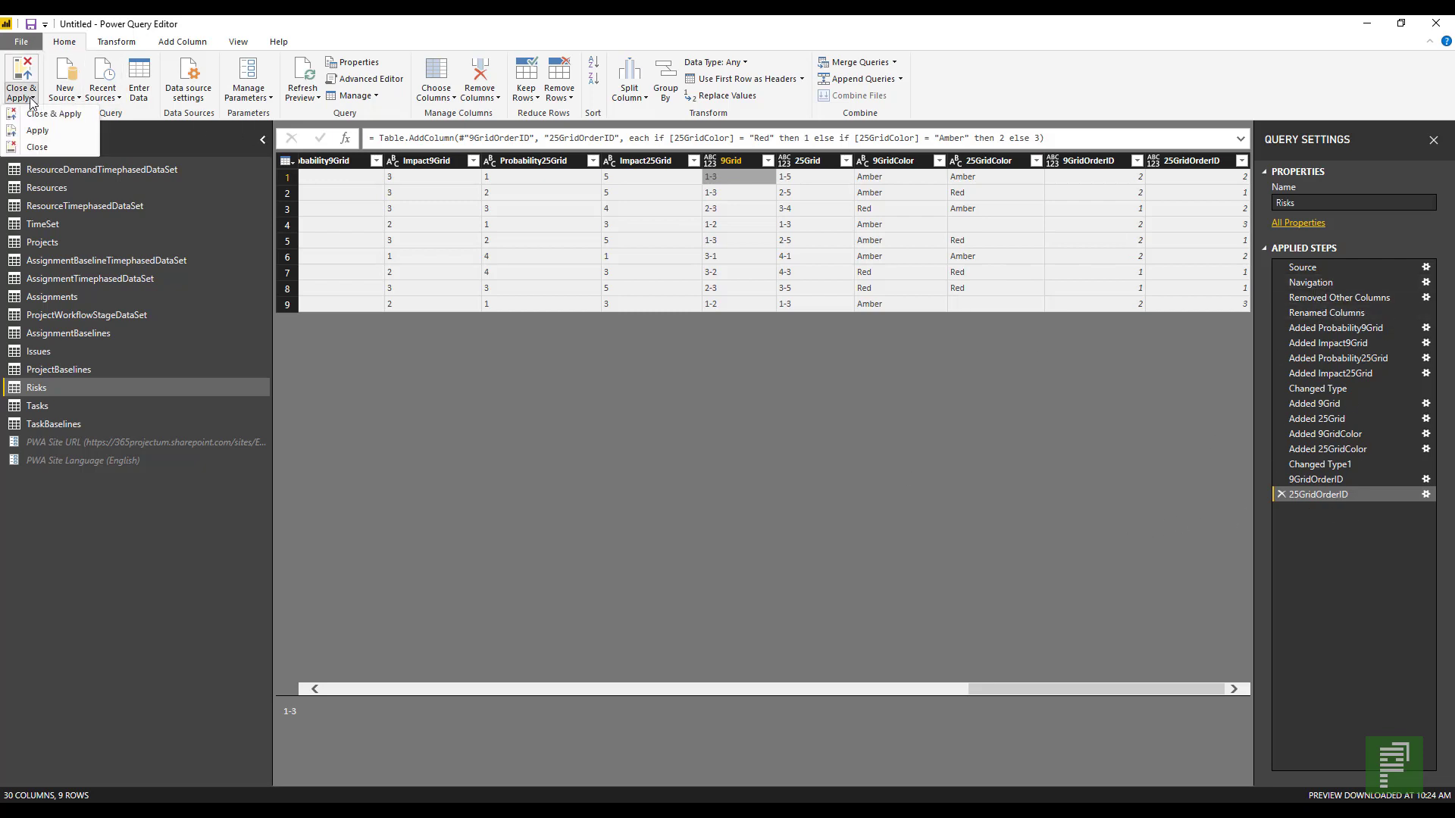
left_click(37, 147)
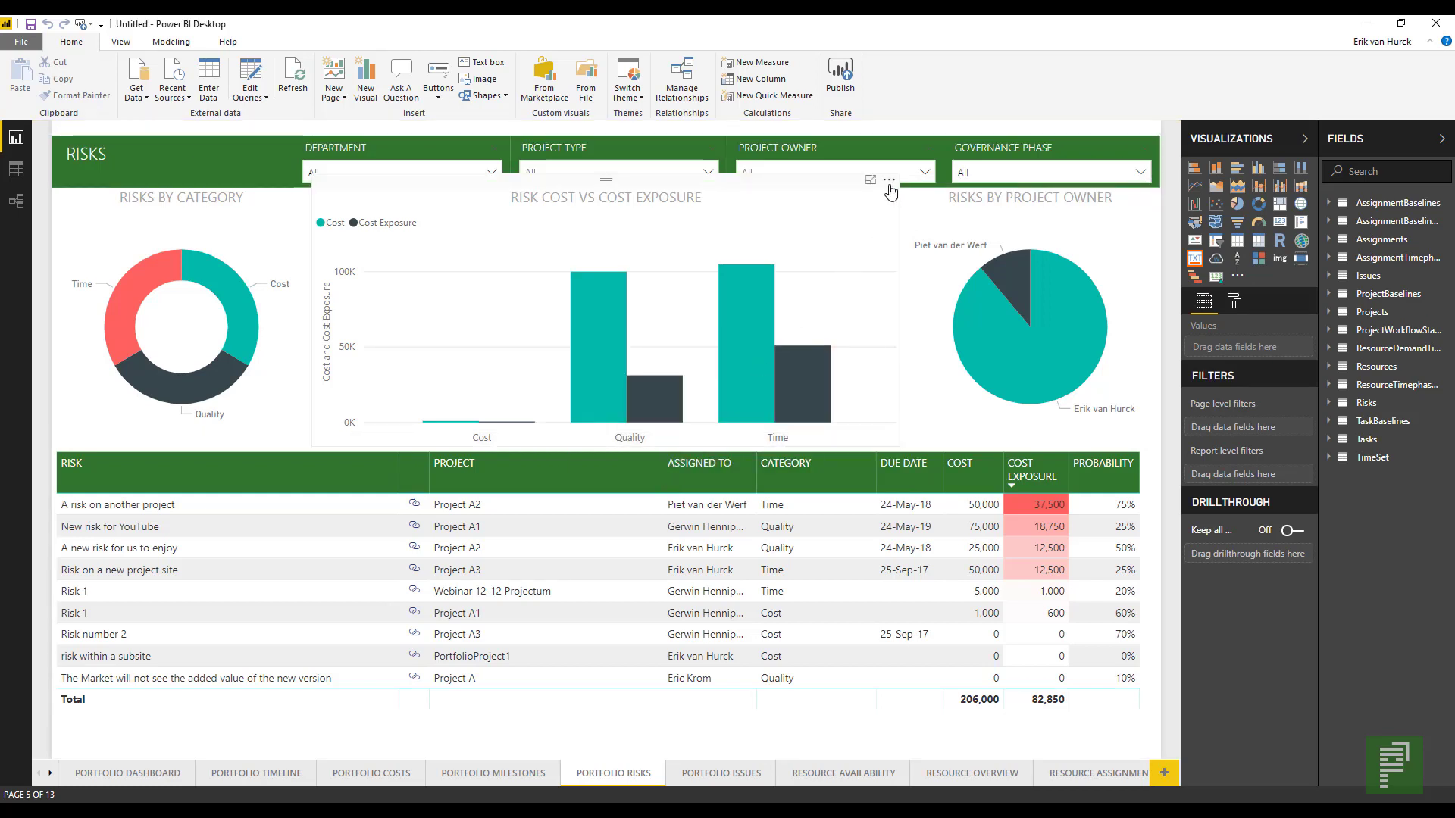
left_click(889, 182)
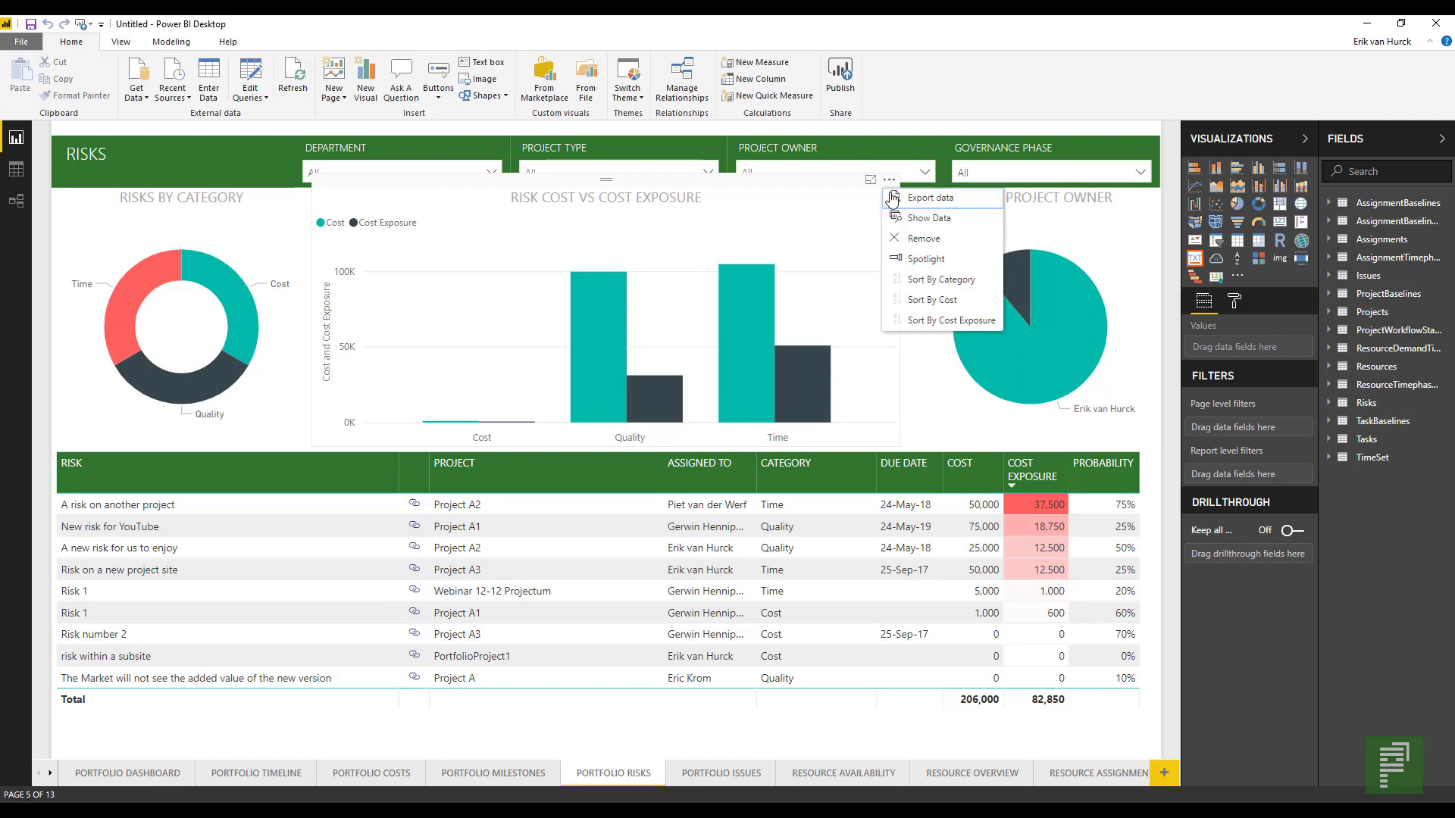
left_click(932, 248)
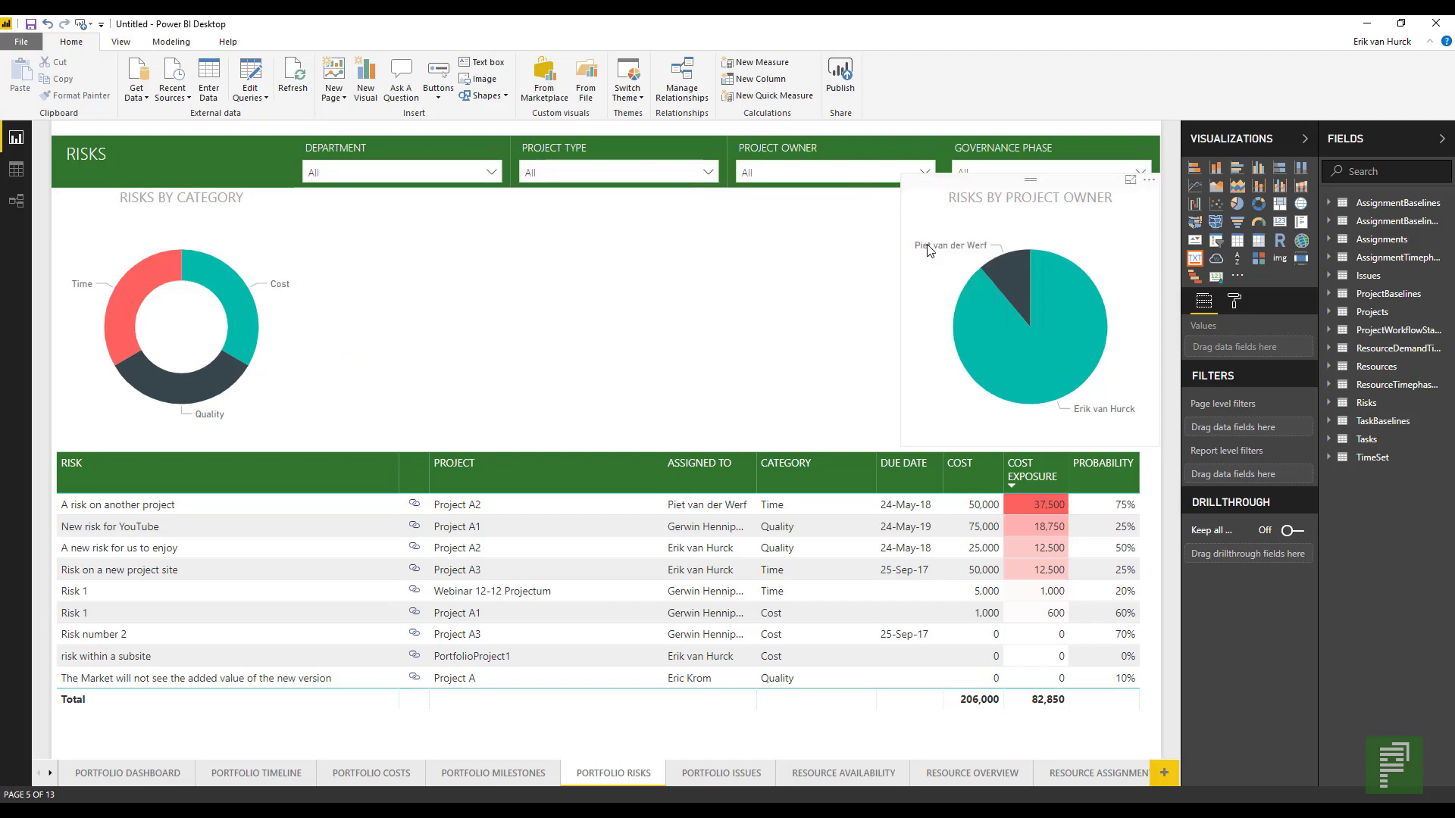
Insert 9Grid.png from the Desktop's Risk matrix folder as an image on the page
left_click(471, 81)
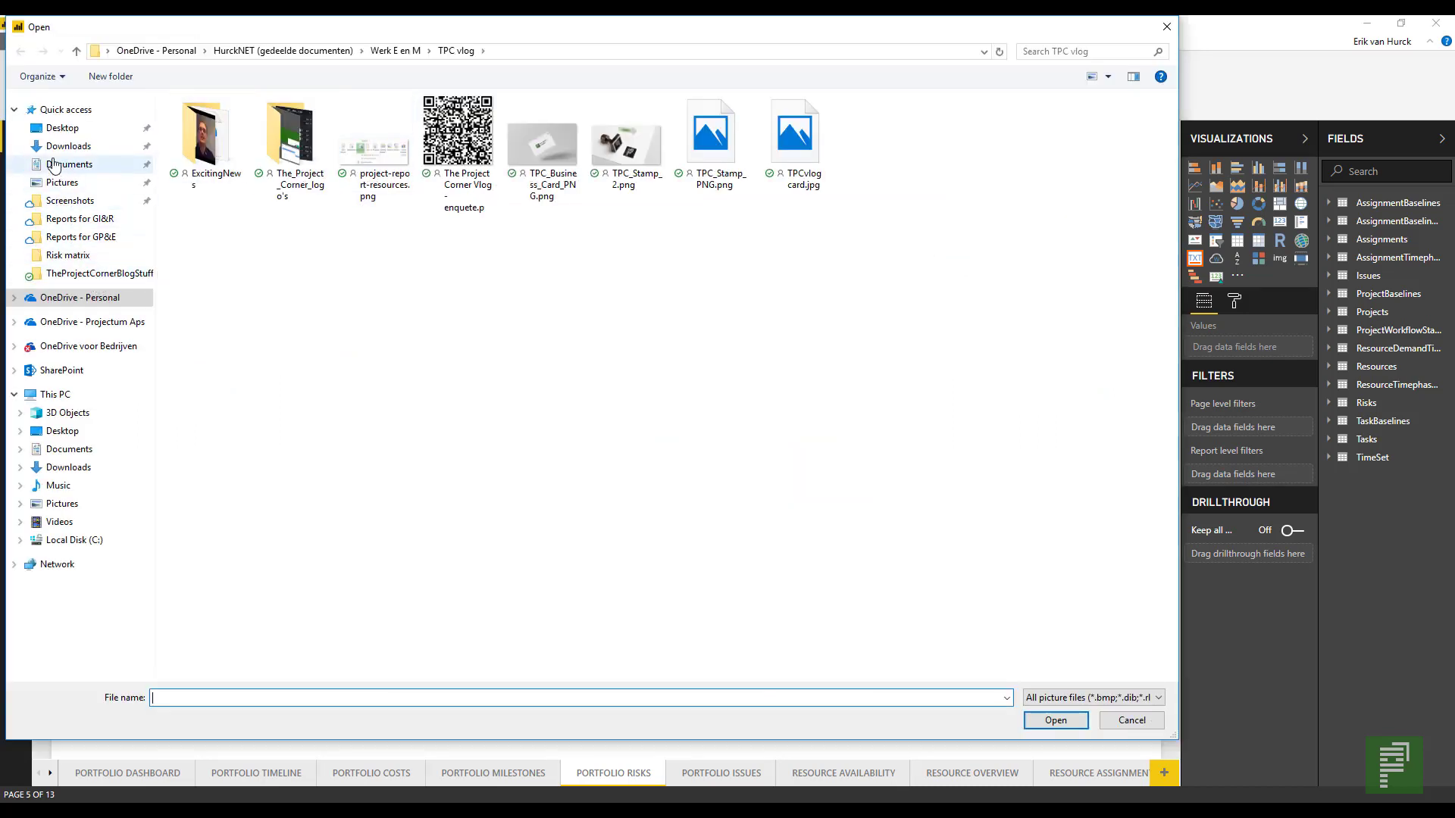
left_click(62, 128)
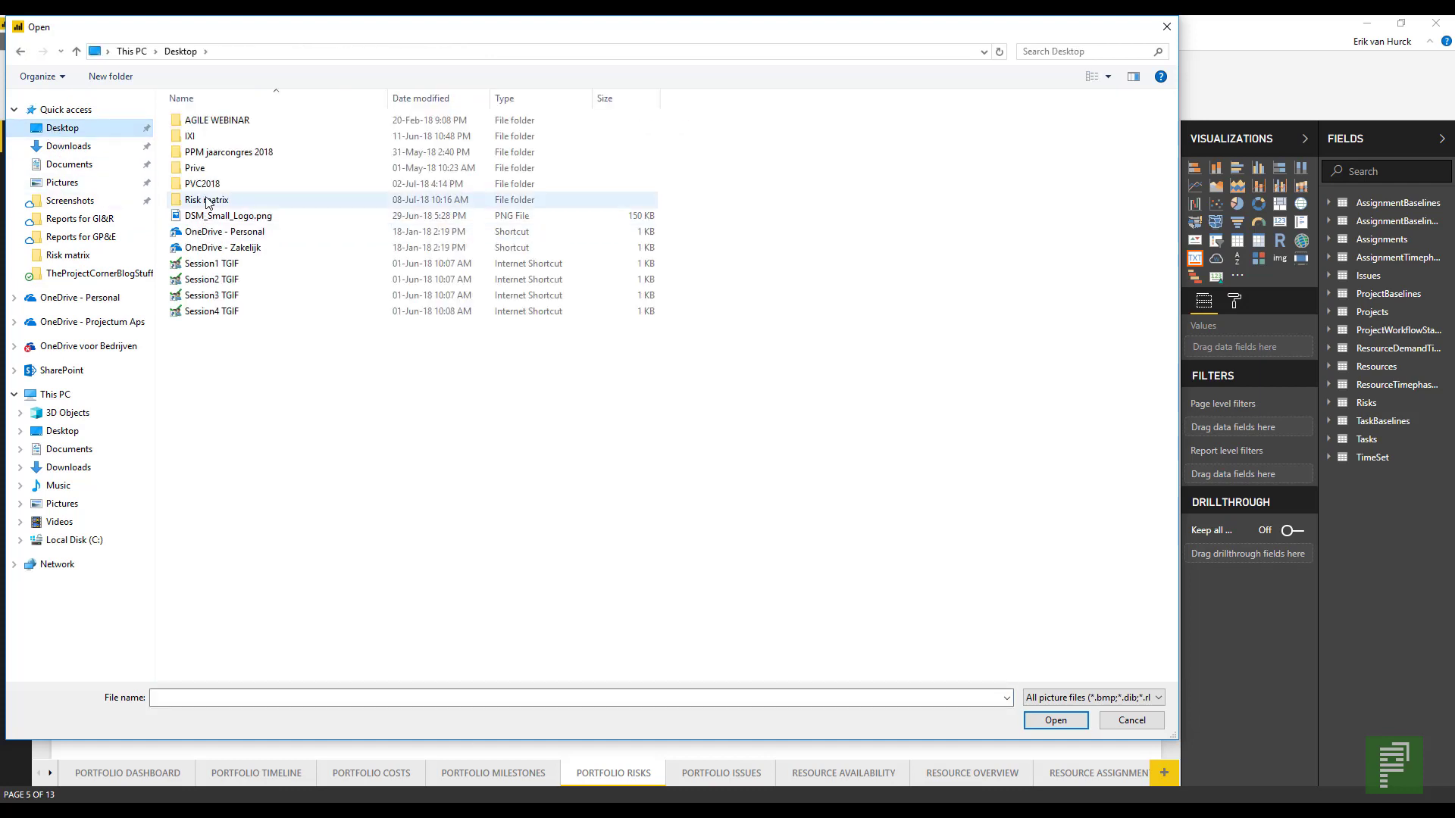
double_click(198, 199)
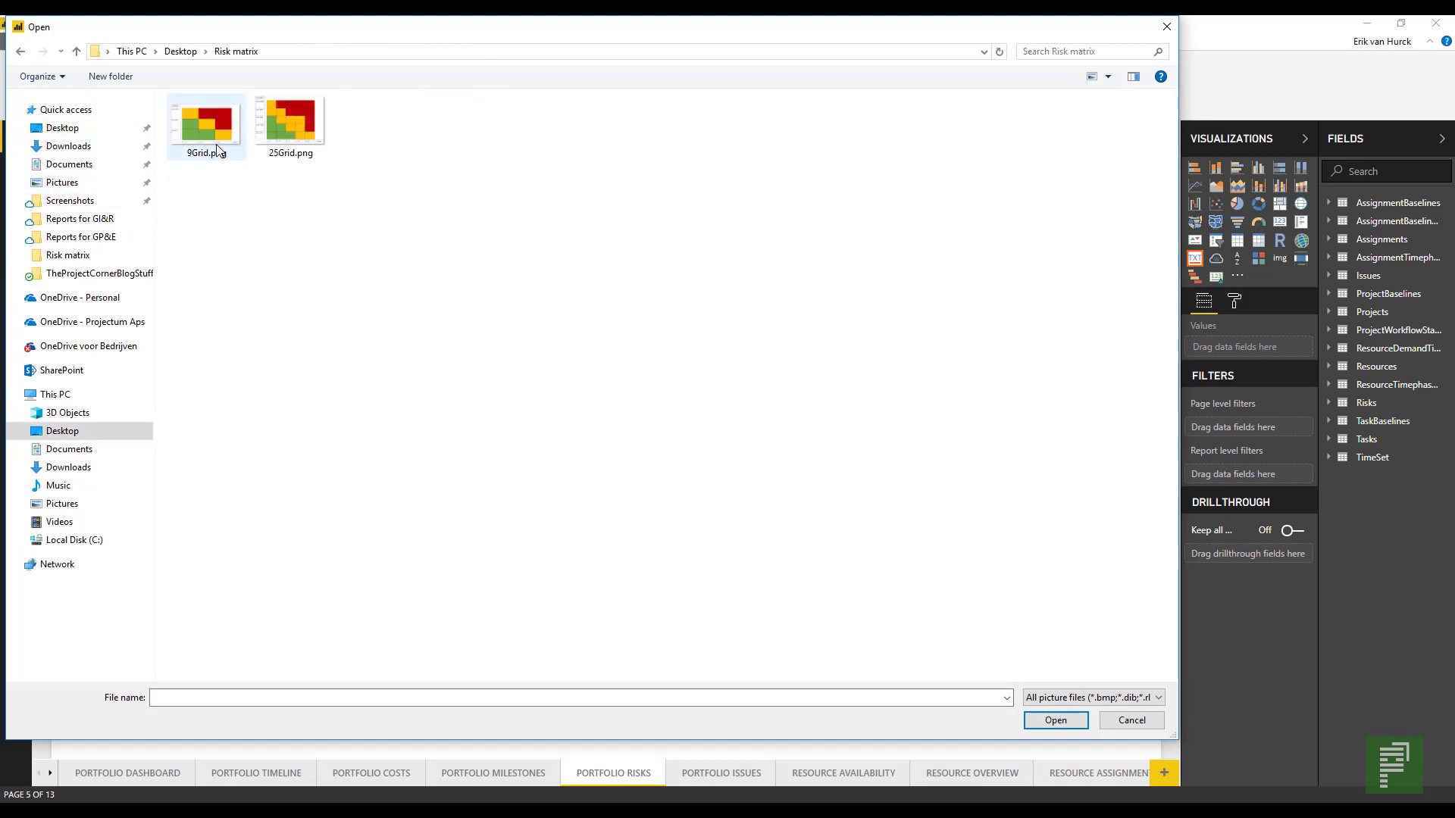
left_click(218, 150)
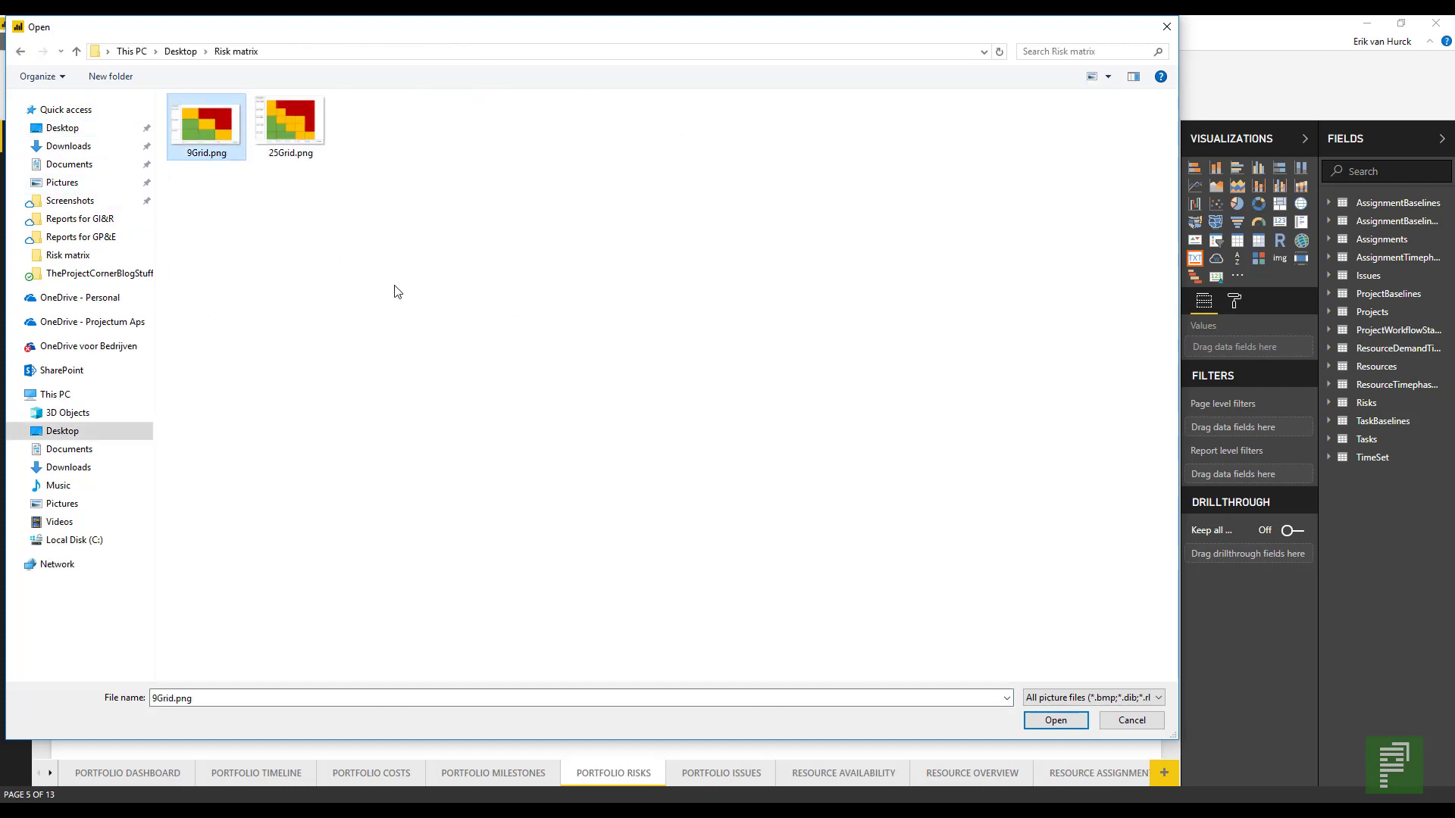
left_click(1055, 721)
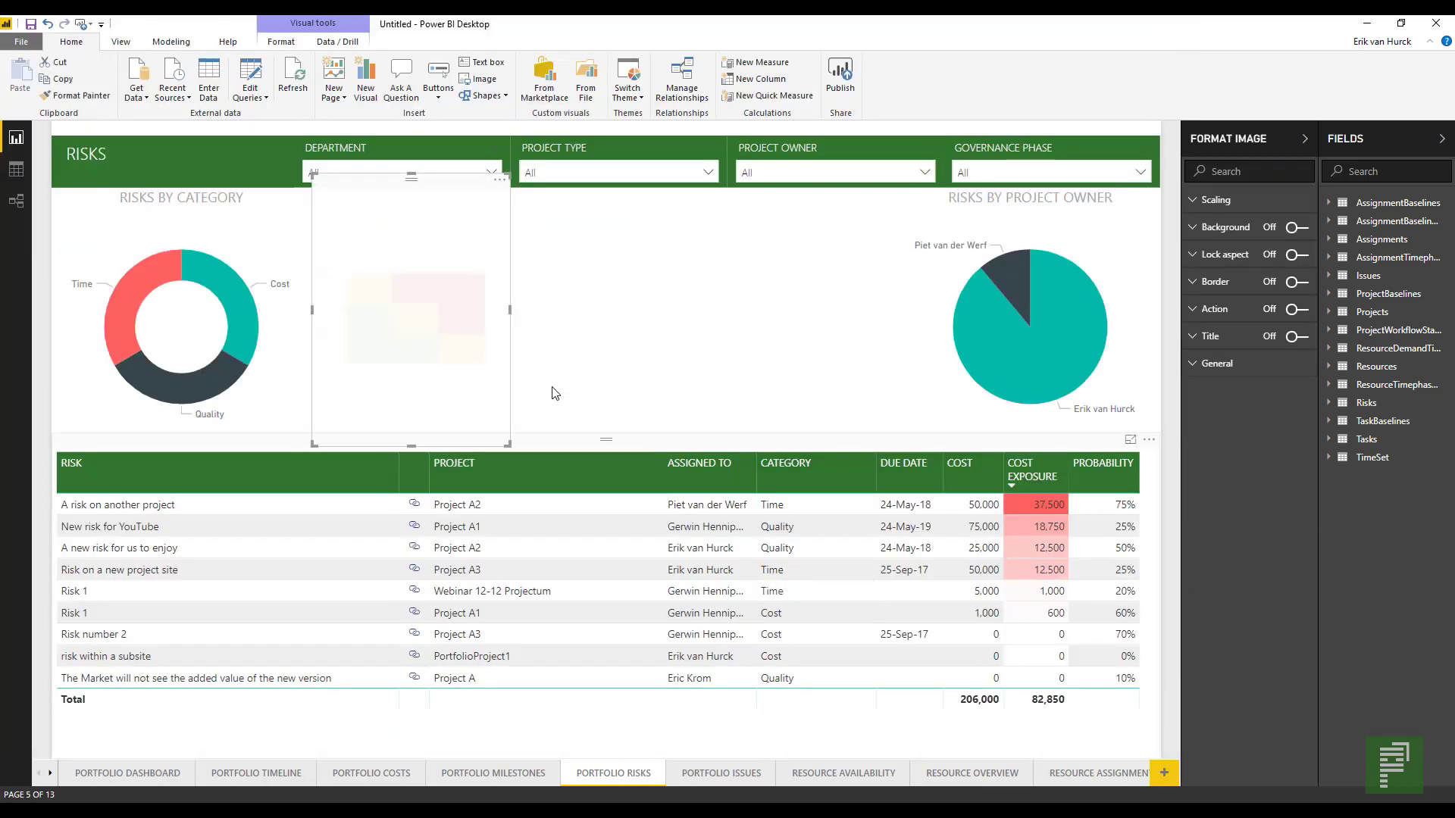
Enlarge the 9Grid image and move it into the centre gap between the charts
left_click_drag(507, 445, 725, 440)
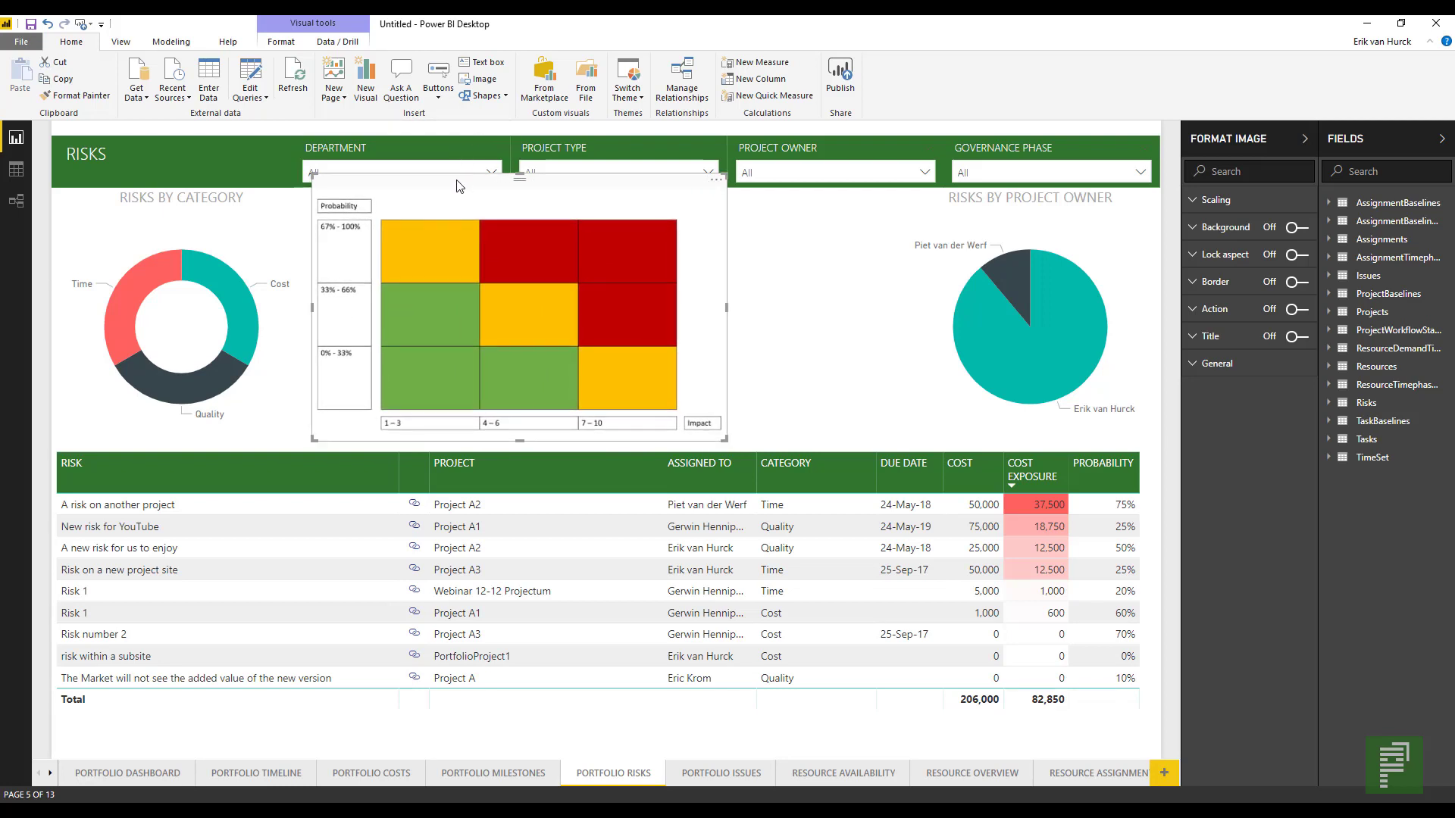
left_click_drag(457, 186, 575, 179)
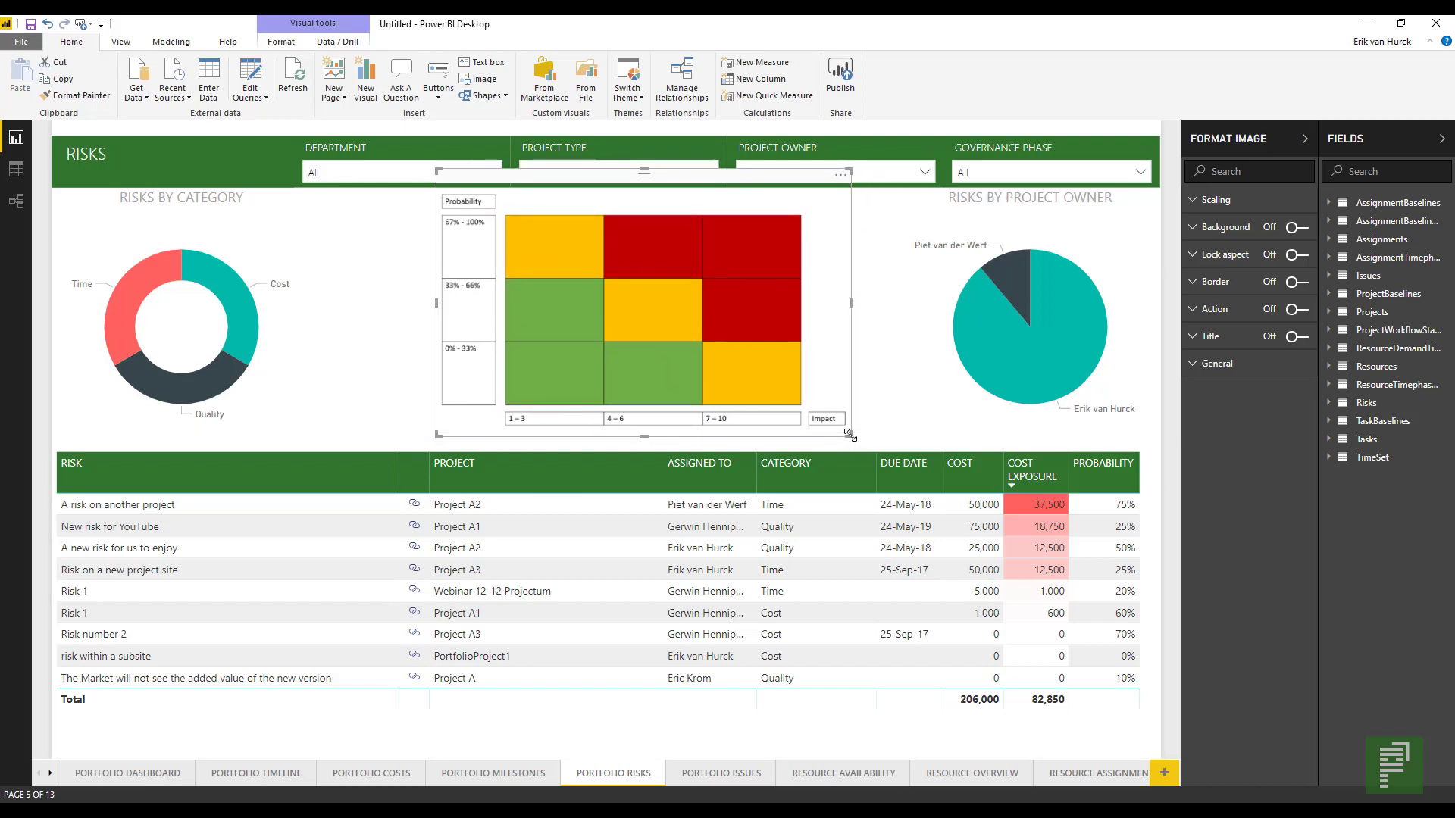
left_click_drag(849, 437, 862, 439)
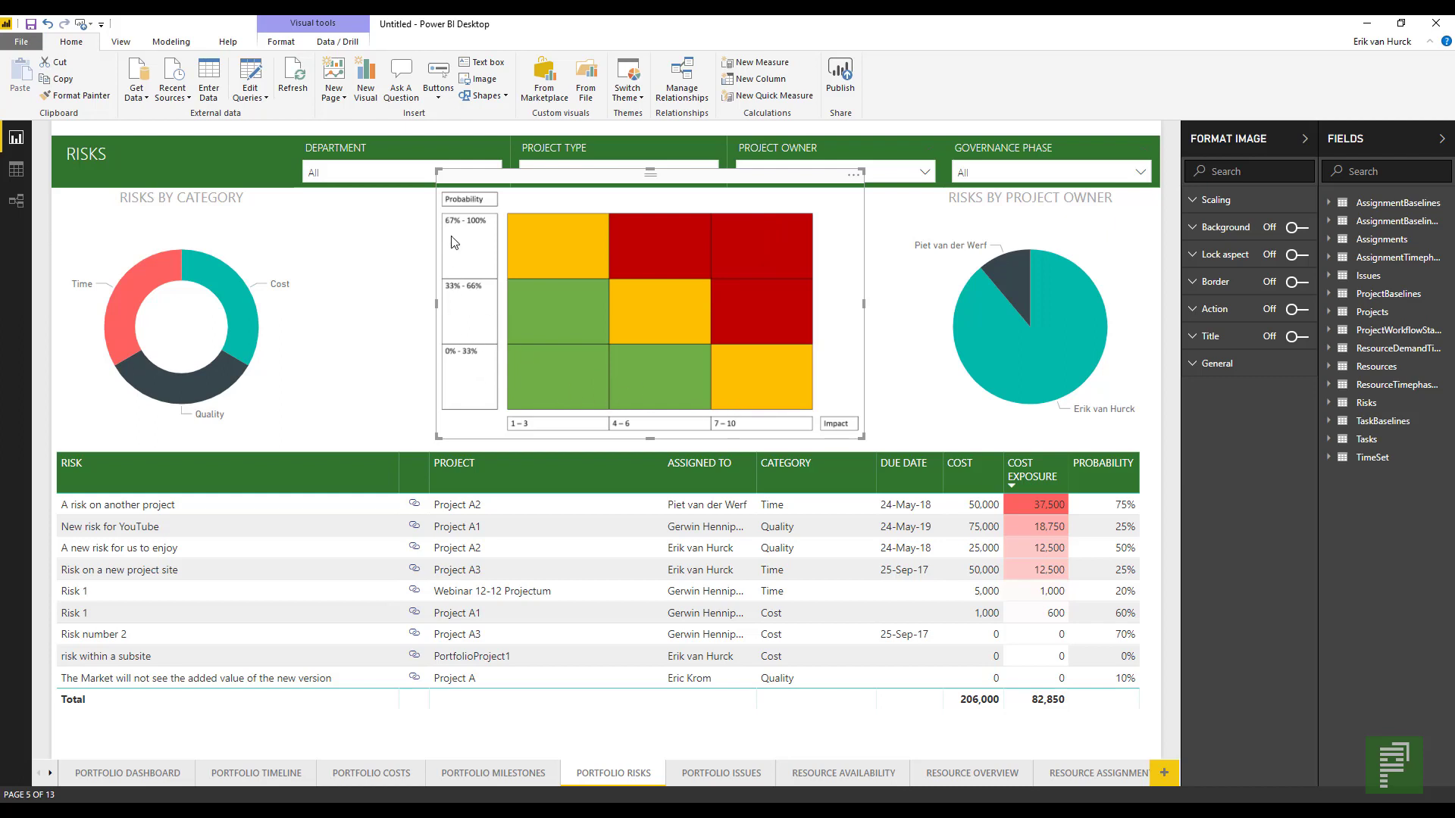
left_click(387, 250)
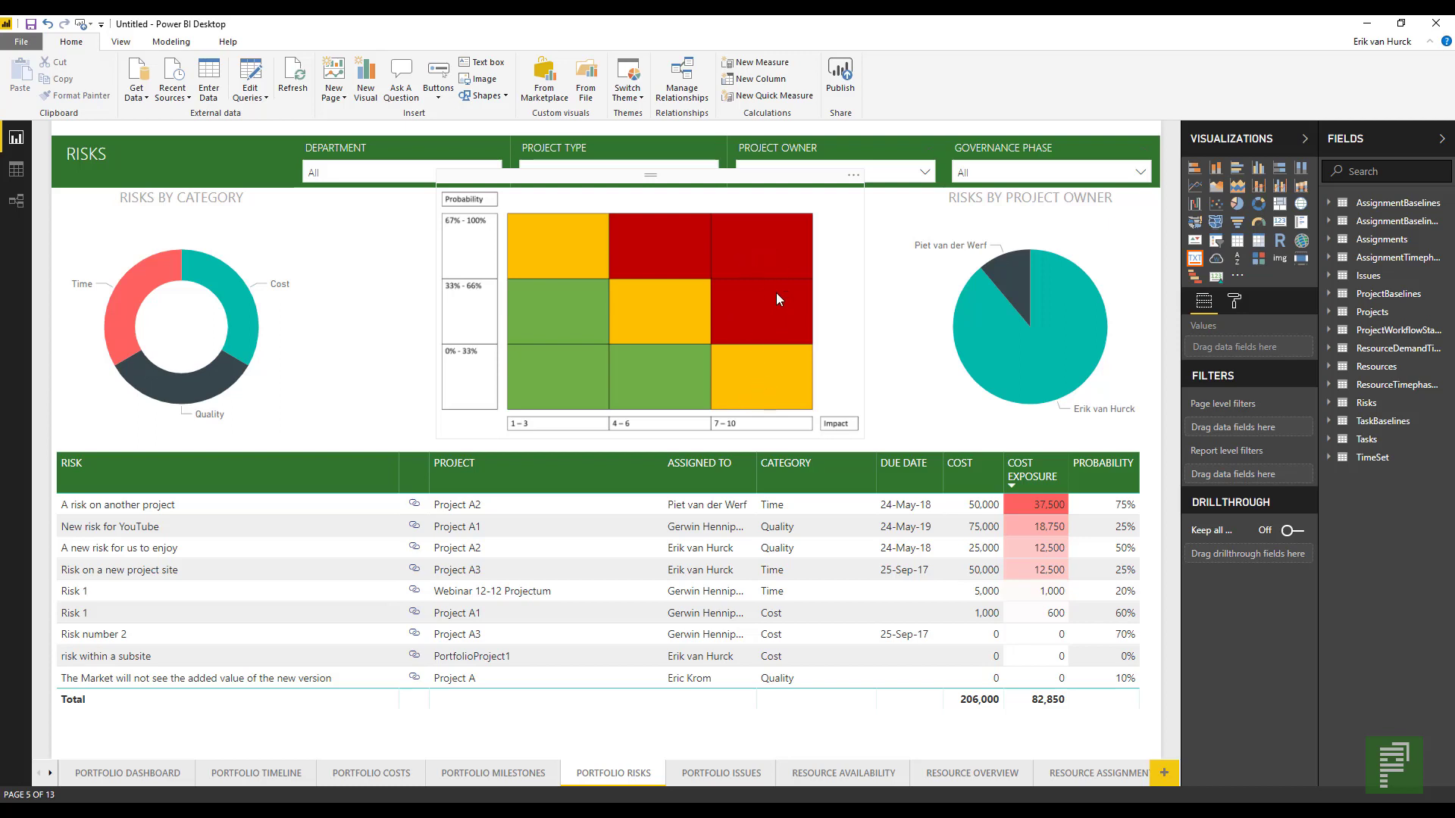
Create the RiskCount measure in Risks as IF(COUNTROWS(Risks)=BLANK(),0,COUNTROWS(Risks)), pasted from the notes
right_click(1339, 408)
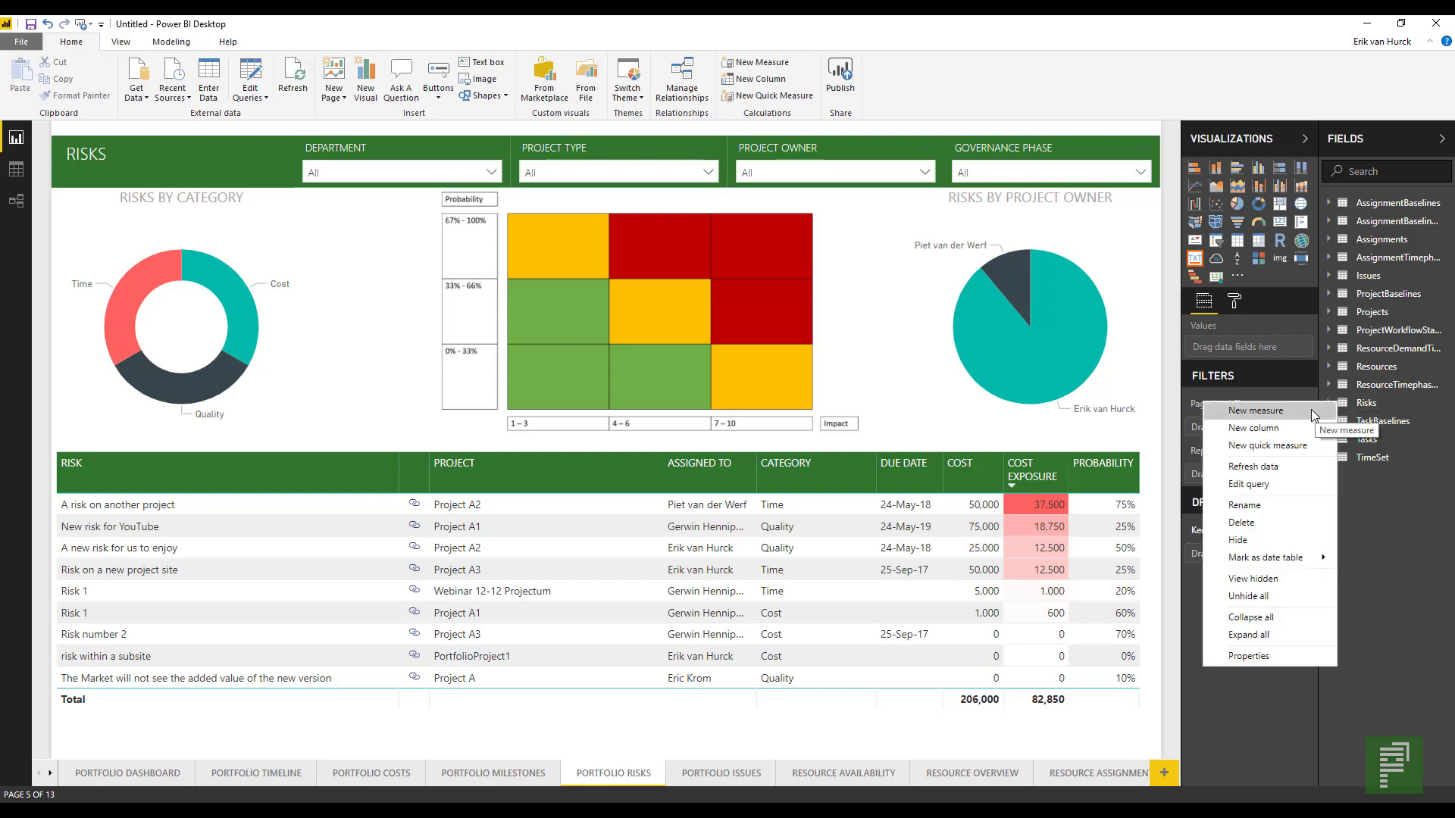
left_click(1310, 411)
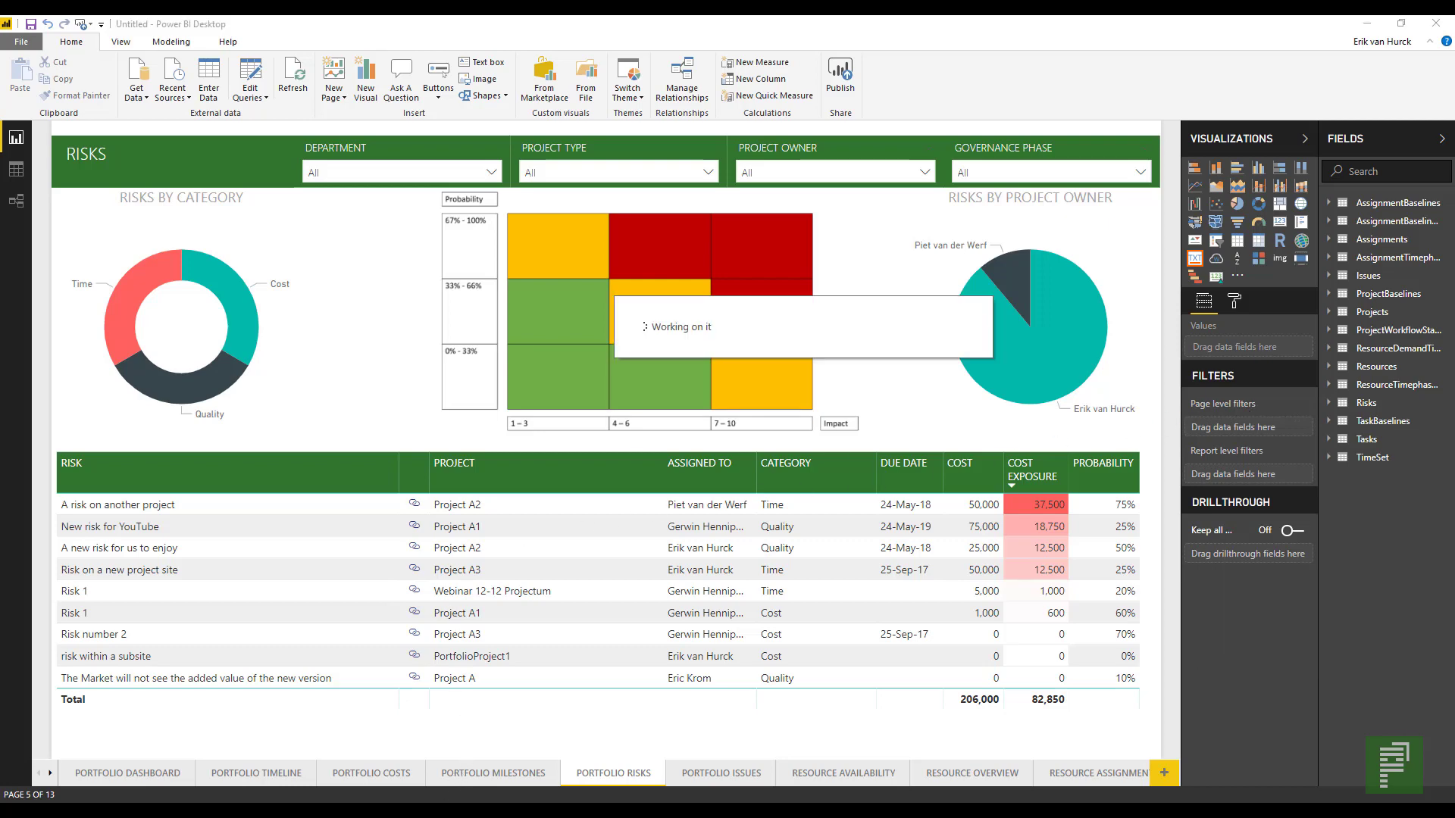
key("alt+Tab")
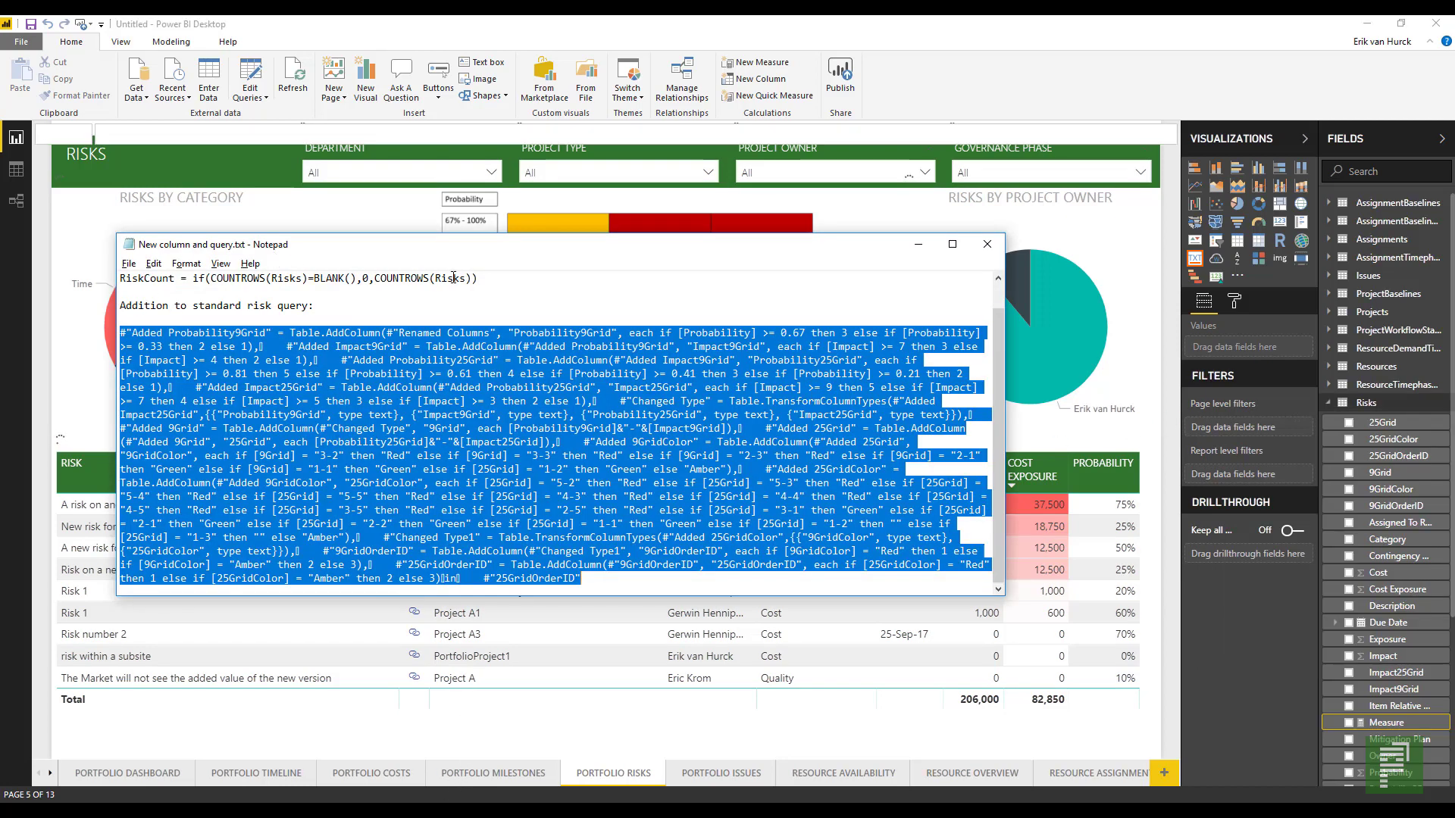
left_click_drag(485, 278, 97, 312)
key("ctrl+c")
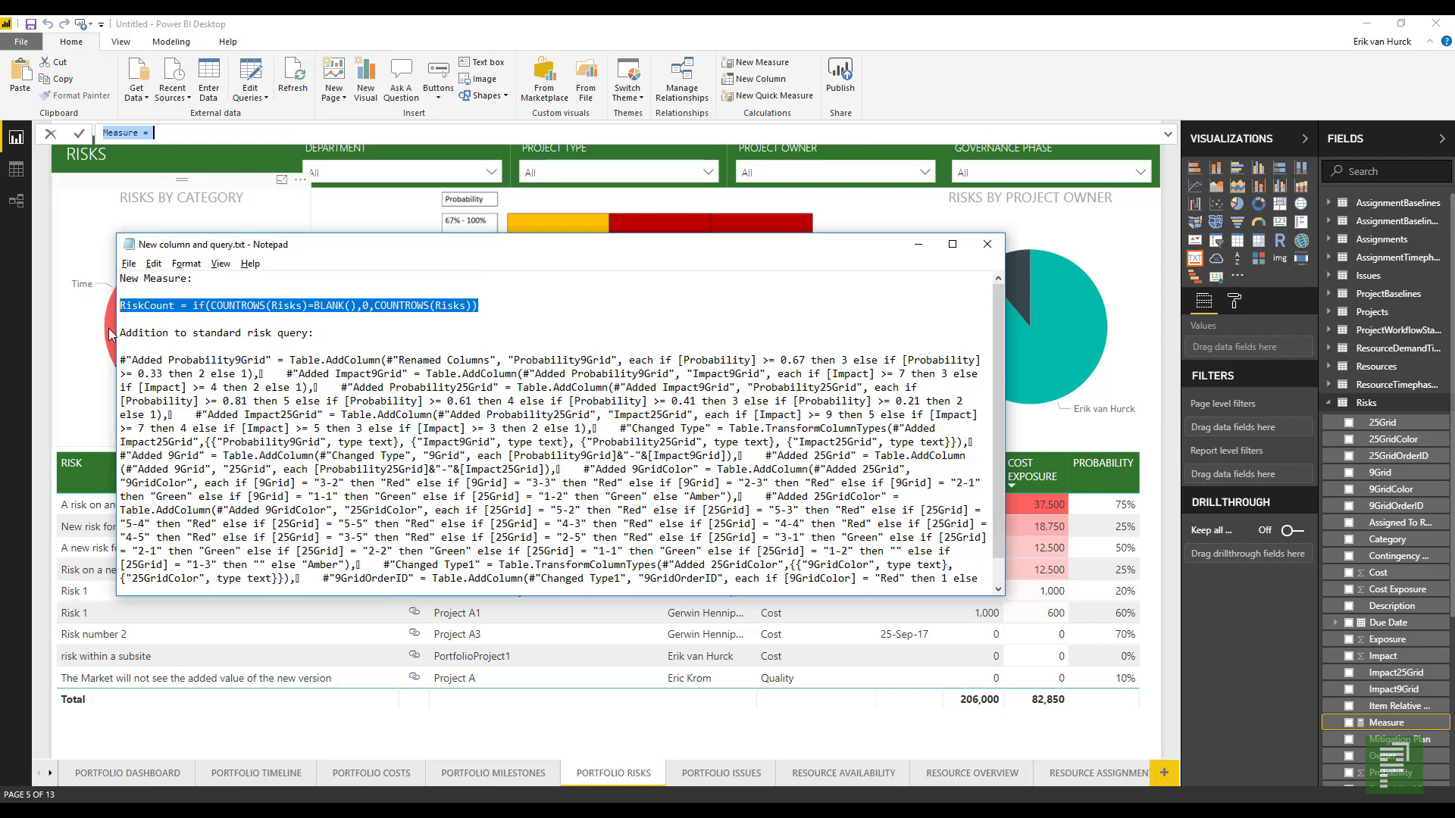
key("alt+Tab")
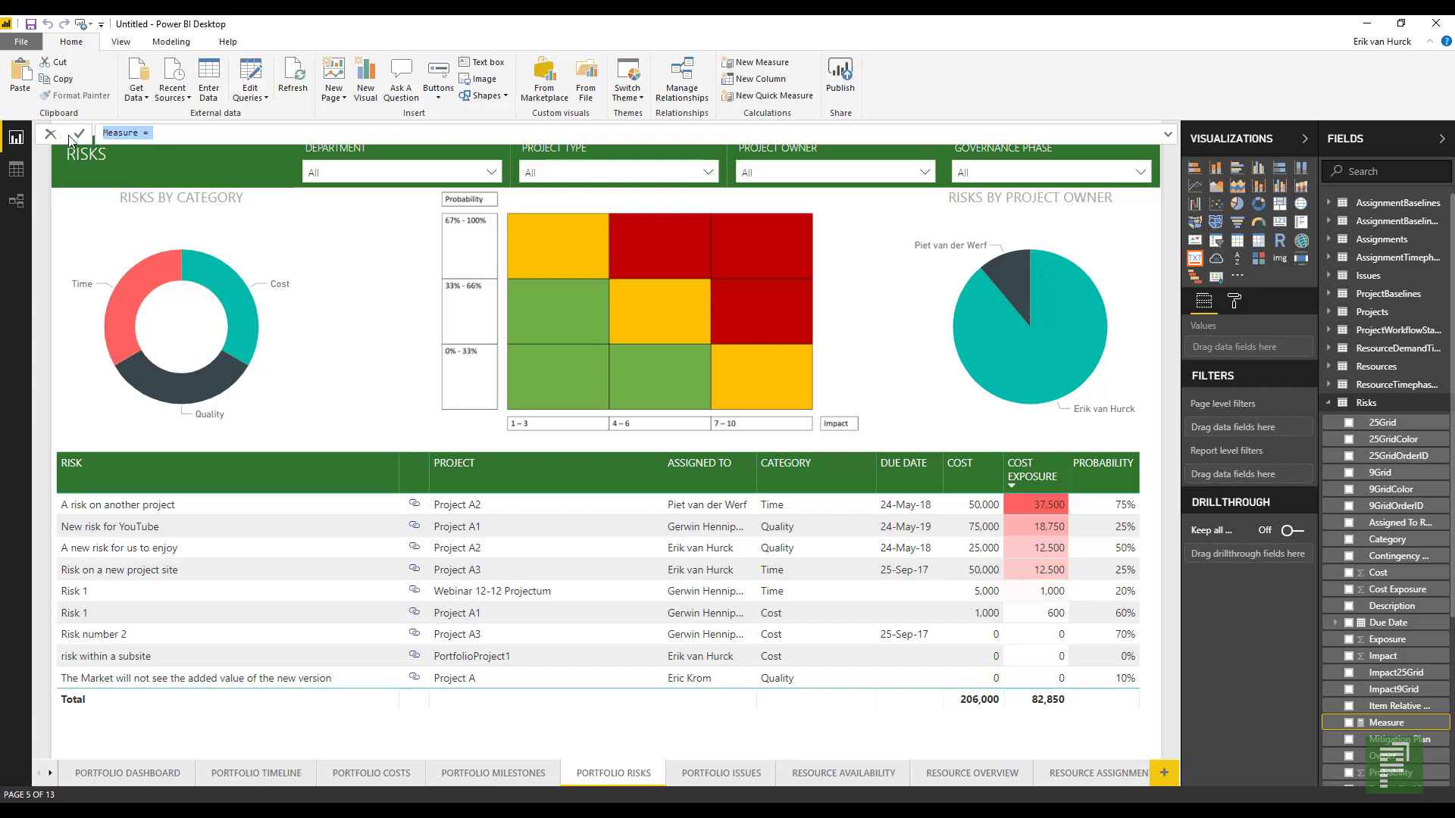
key("ctrl+v")
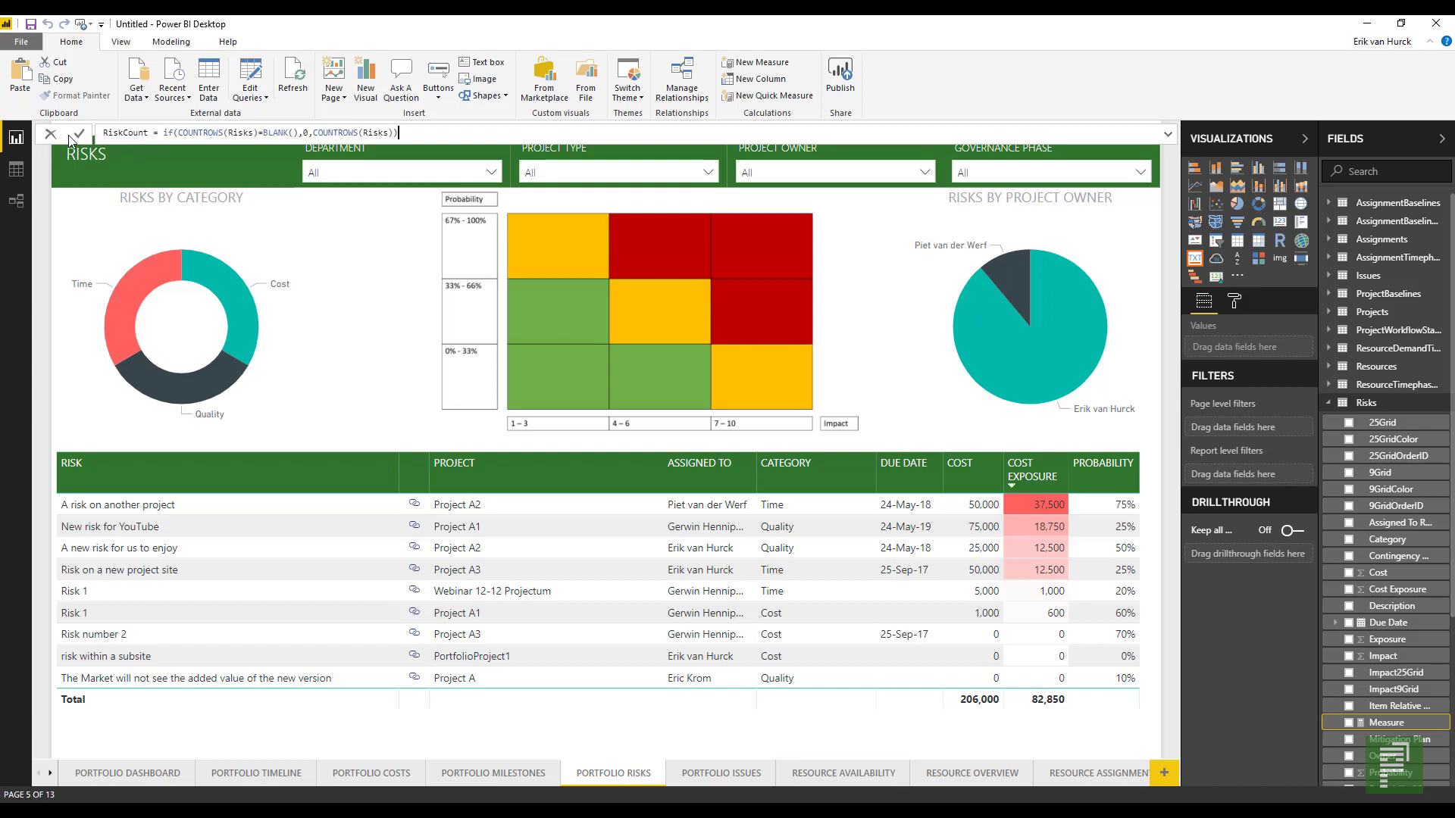
left_click(79, 134)
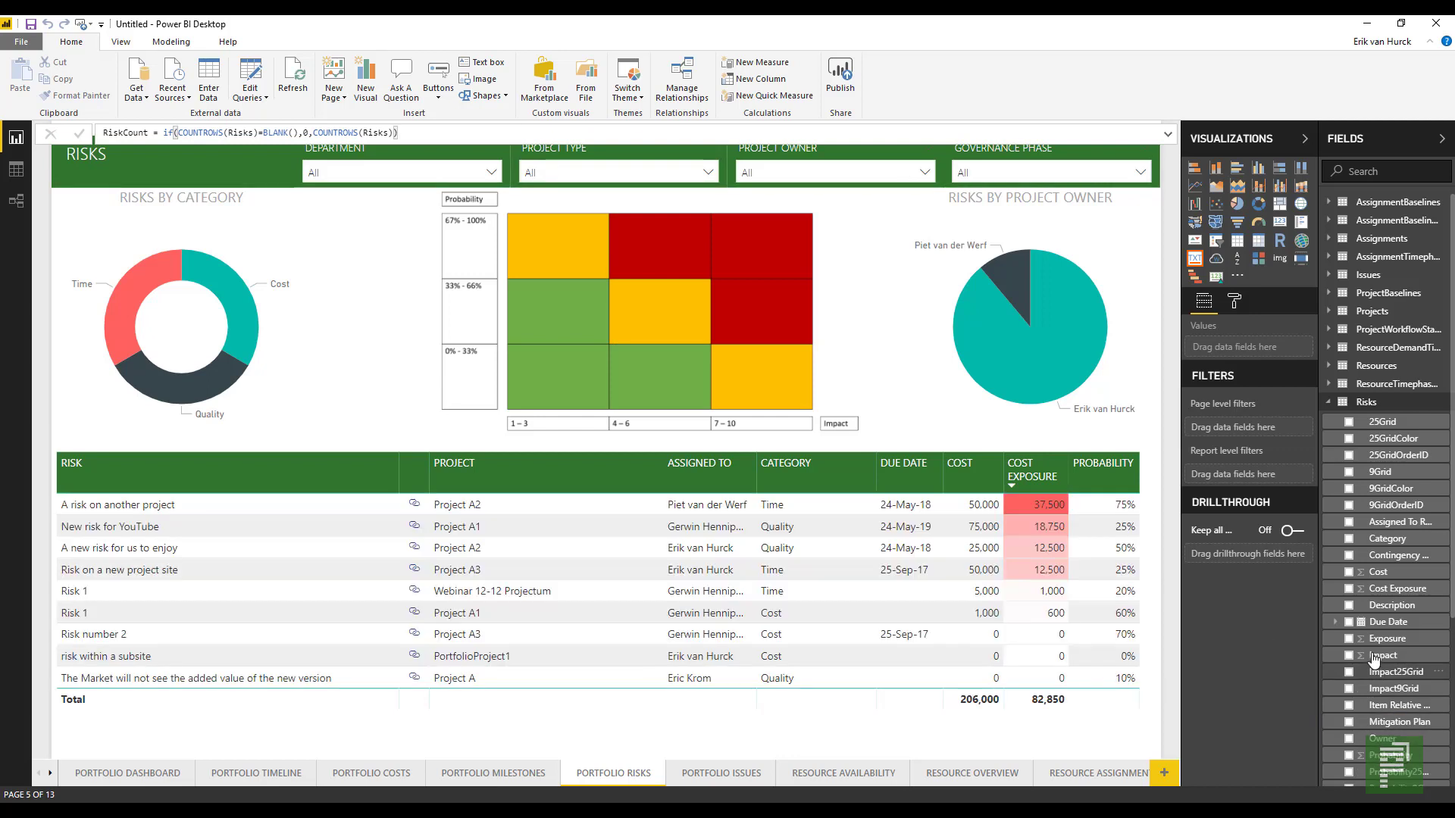
scroll(1375, 655, "down", 5)
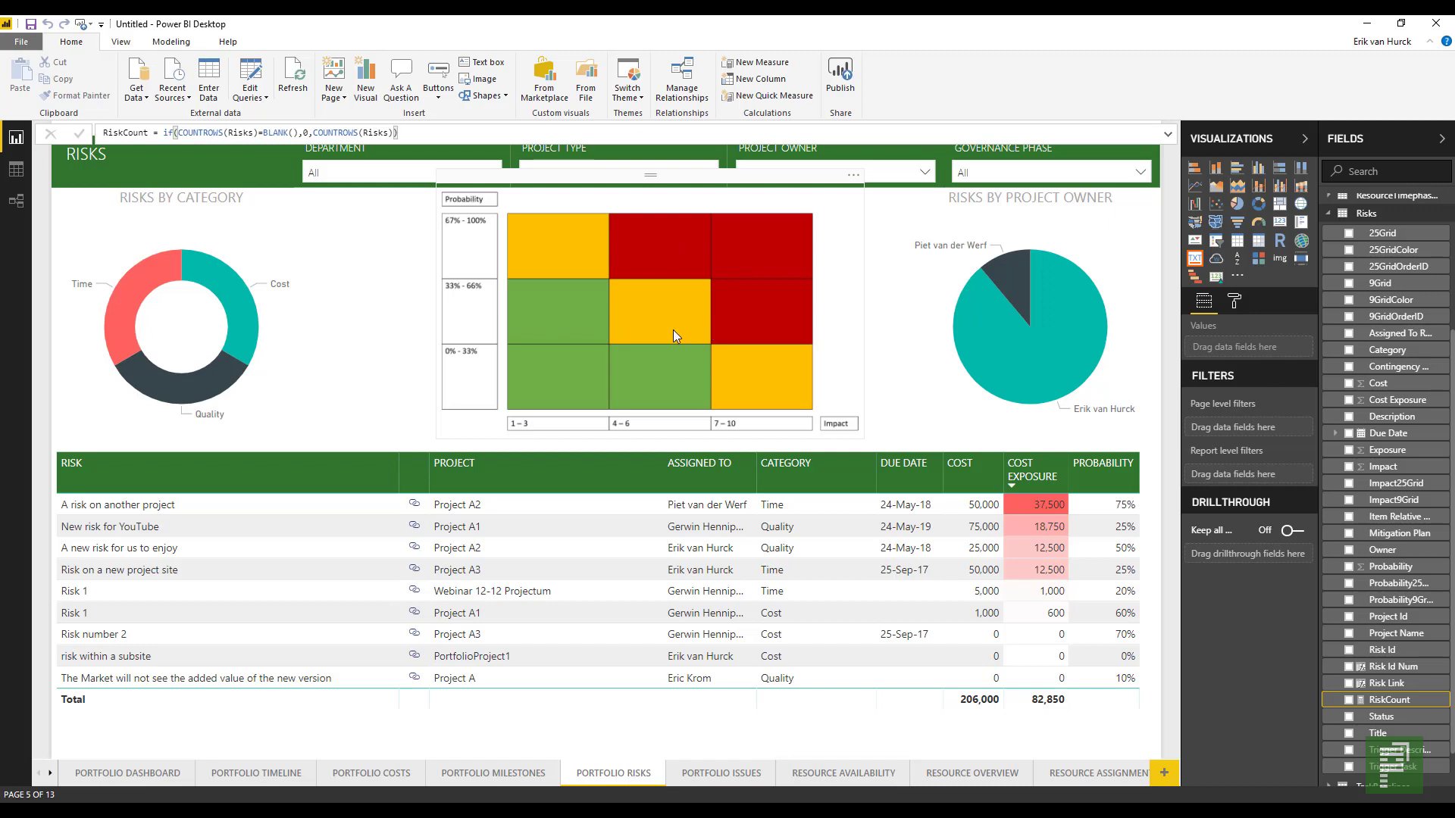
Add a card showing RiskCount, sized to fit over the matrix's top-left cell
left_click(1280, 225)
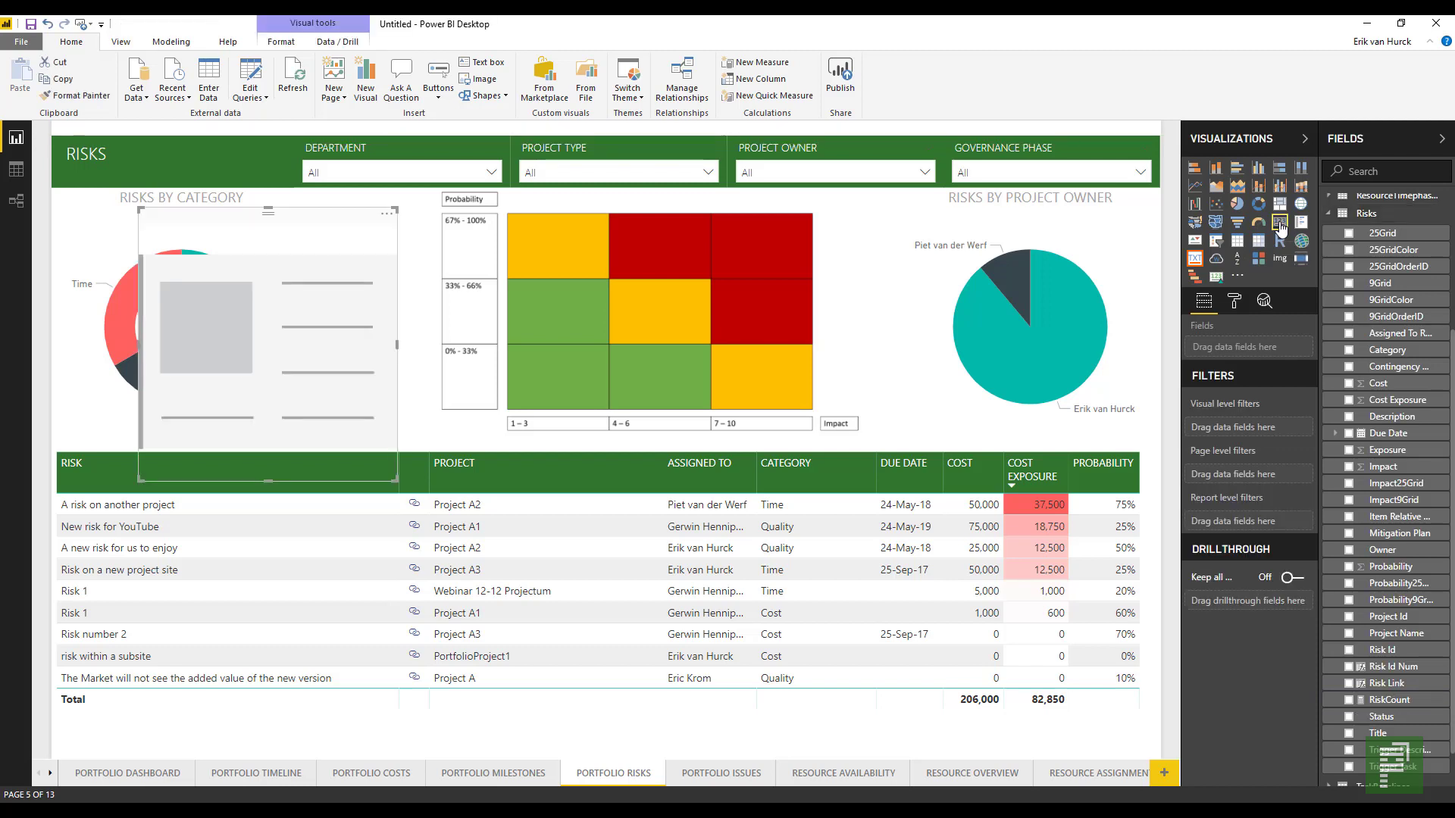
left_click_drag(385, 477, 292, 324)
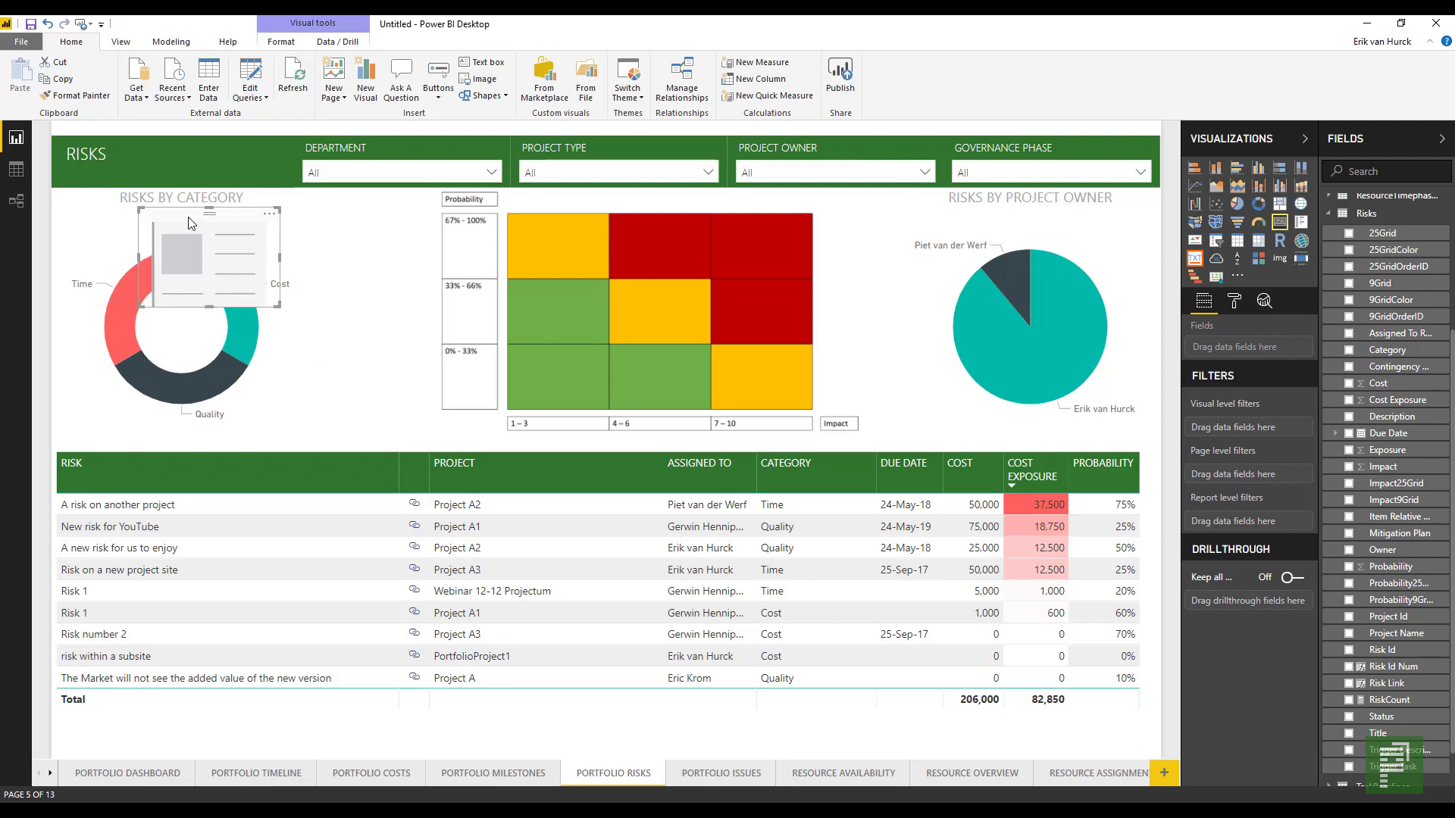
left_click_drag(191, 221, 560, 227)
left_click_drag(643, 311, 607, 279)
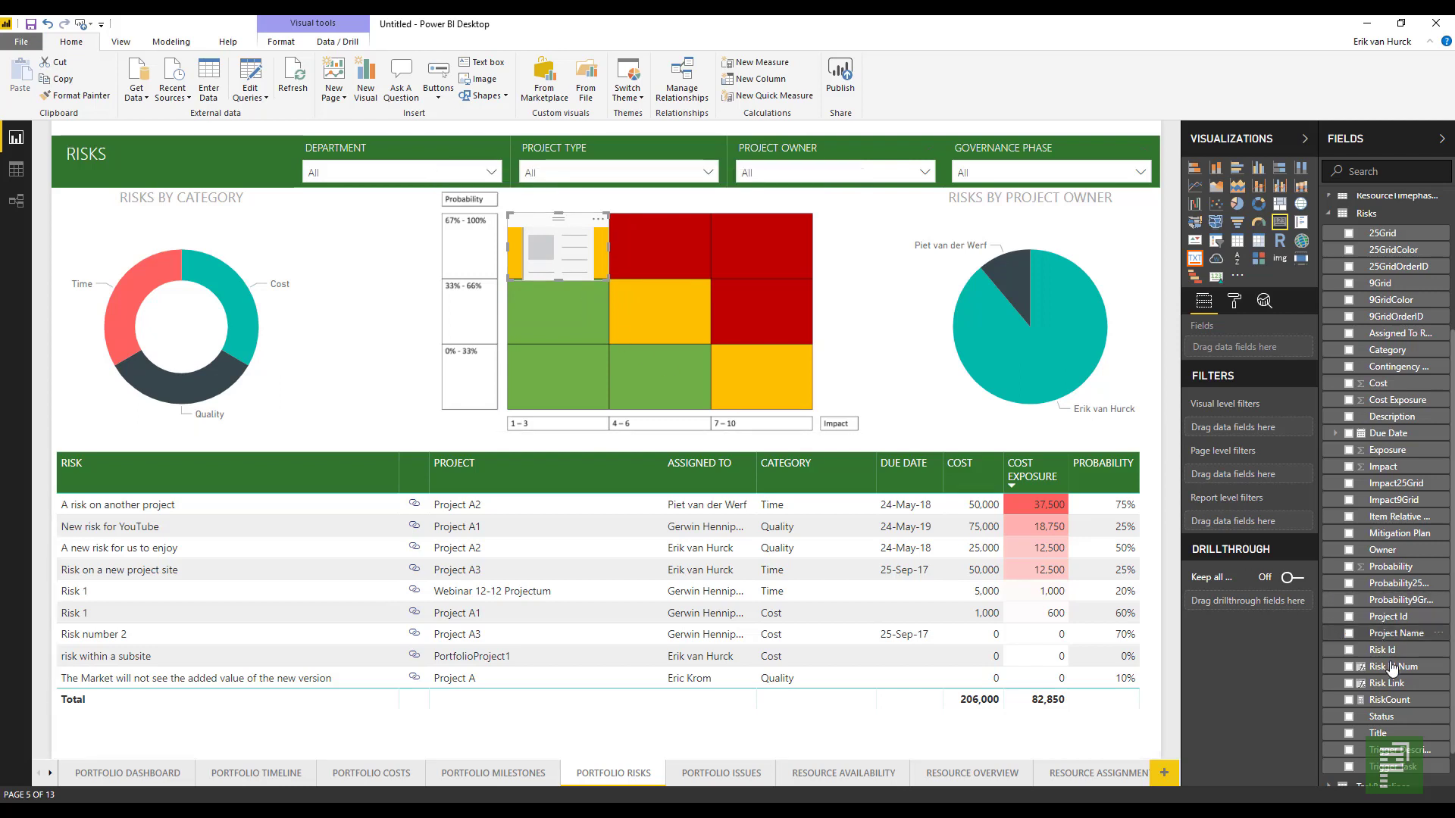
left_click_drag(1407, 710, 1258, 355)
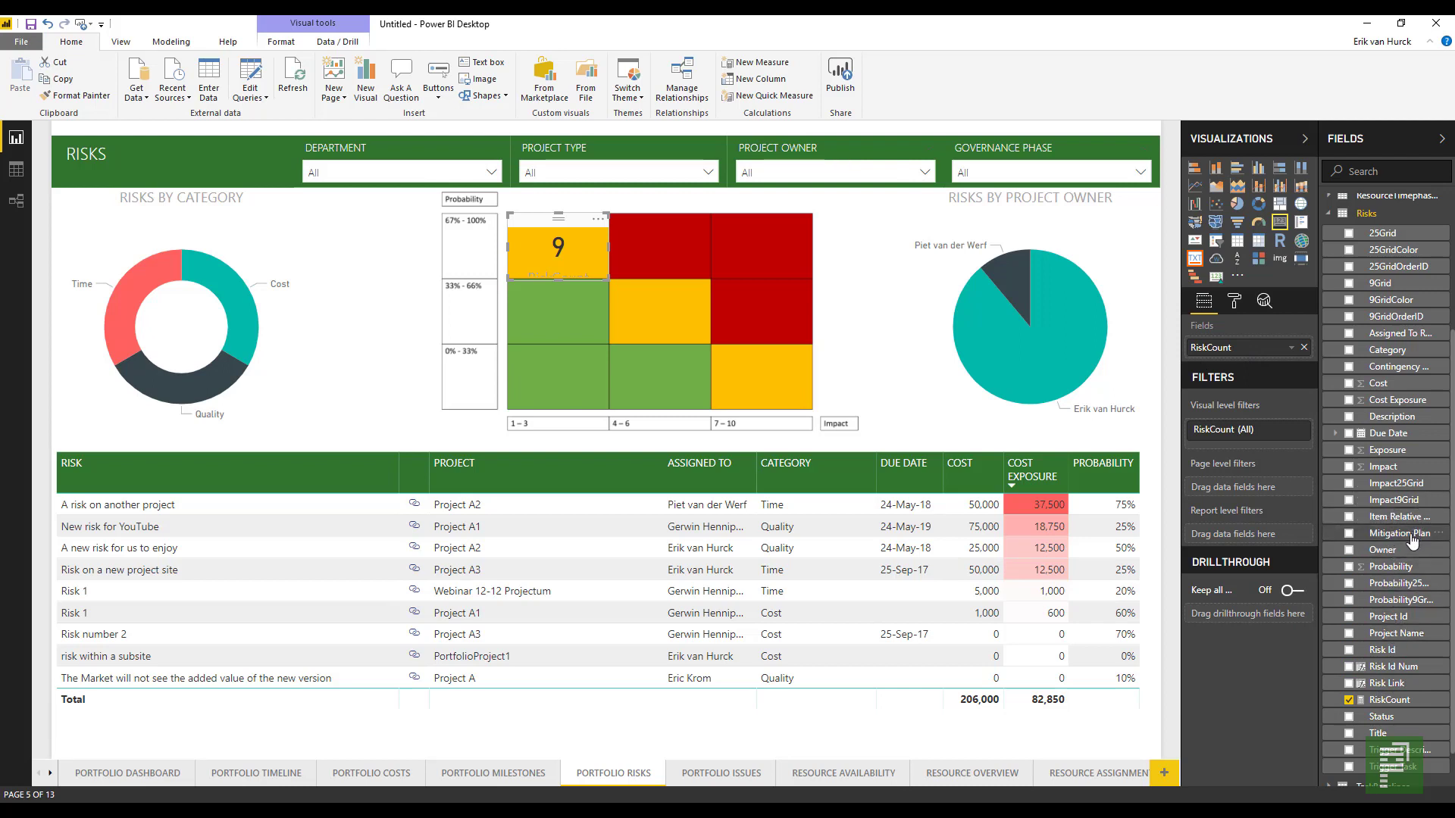
Filter the card with advanced filtering to 9Grid containing 3-1
scroll(1330, 623, "up", 1)
scroll(1330, 623, "up", 2)
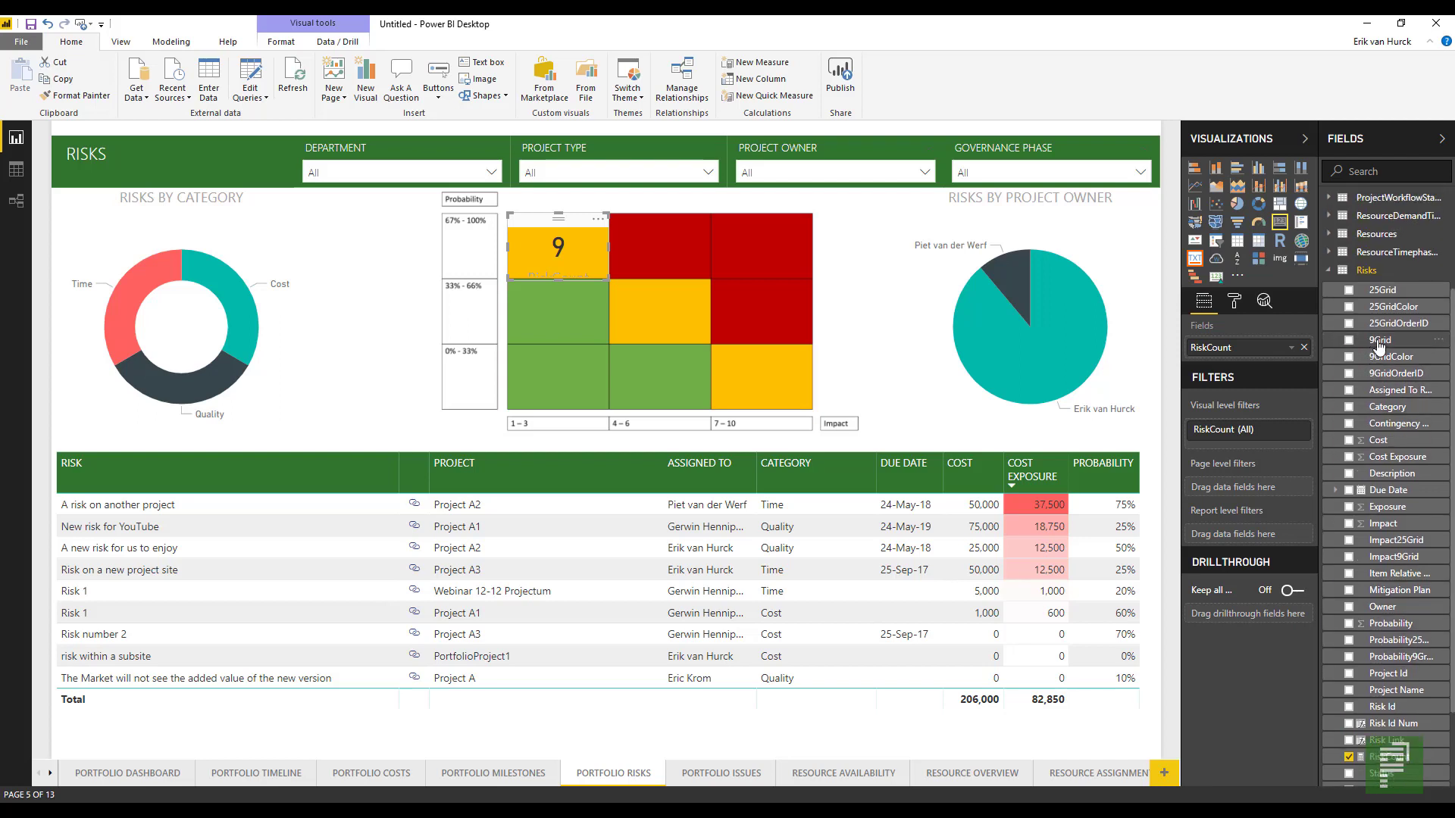
left_click_drag(1379, 344, 1246, 449)
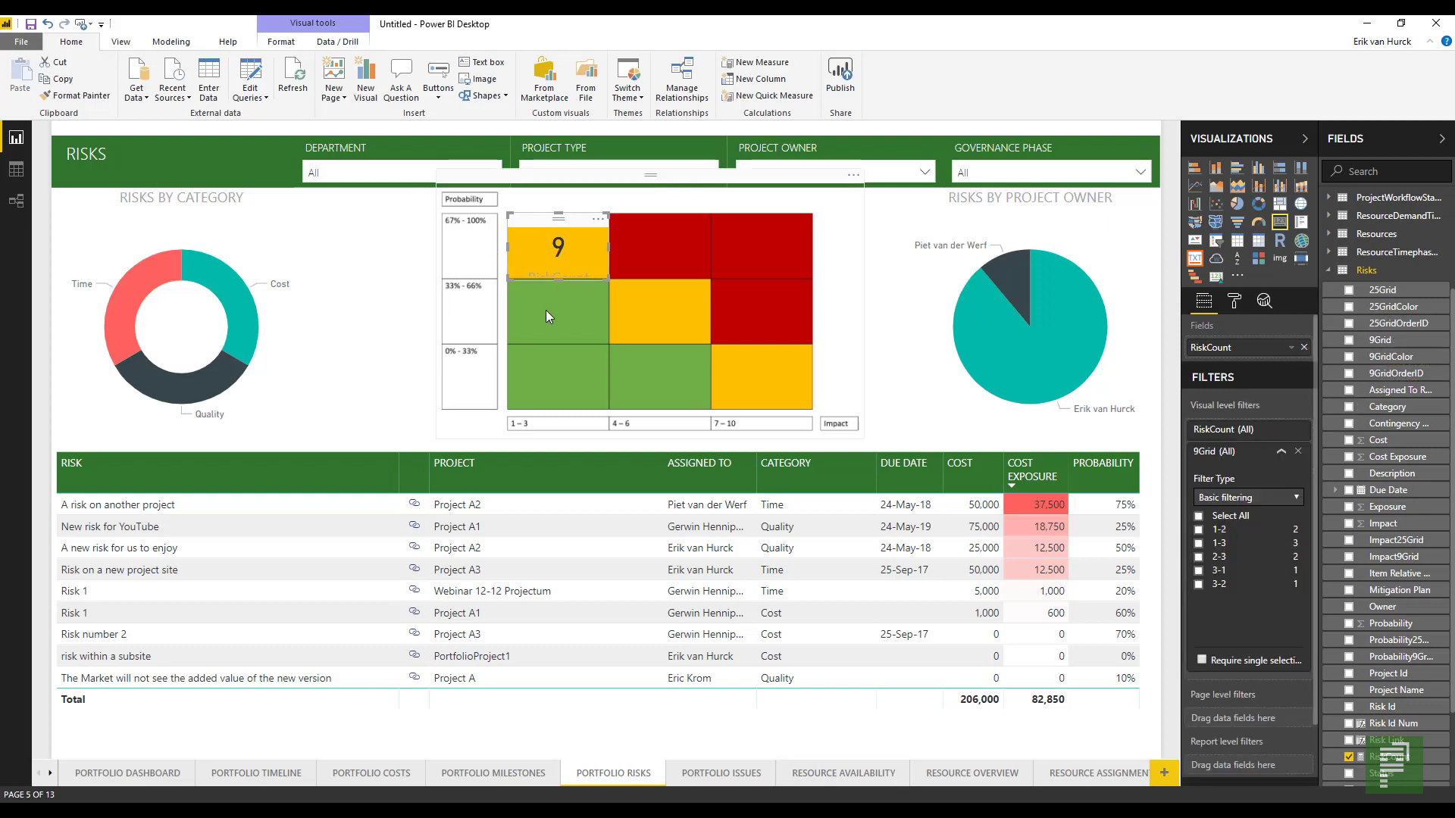
left_click(1253, 498)
left_click(1246, 522)
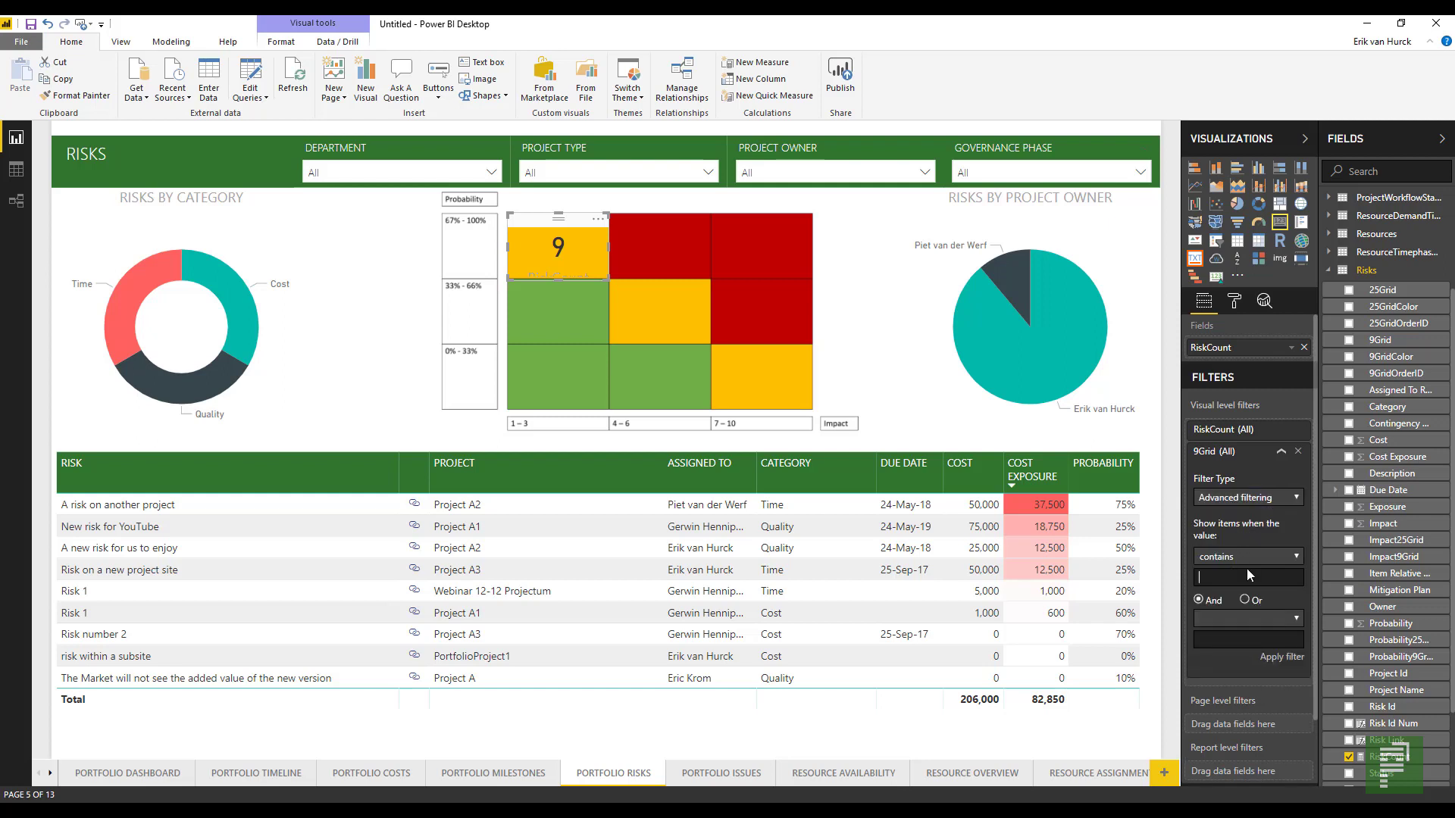
left_click(1248, 569)
type("3-1")
left_click(1280, 659)
Turn off the card's category label and set its data label text size to 25
left_click(1232, 304)
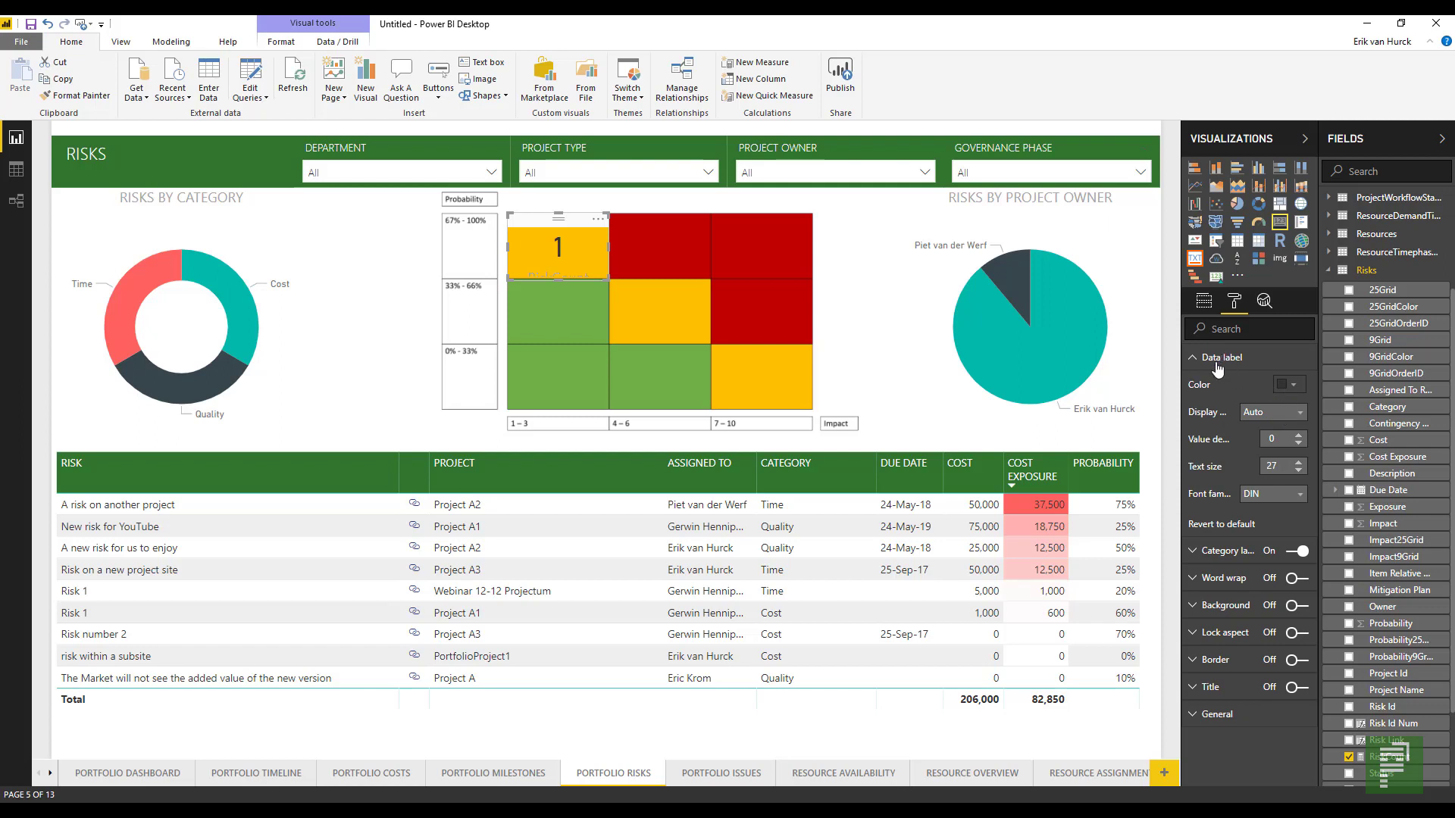
left_click(1220, 371)
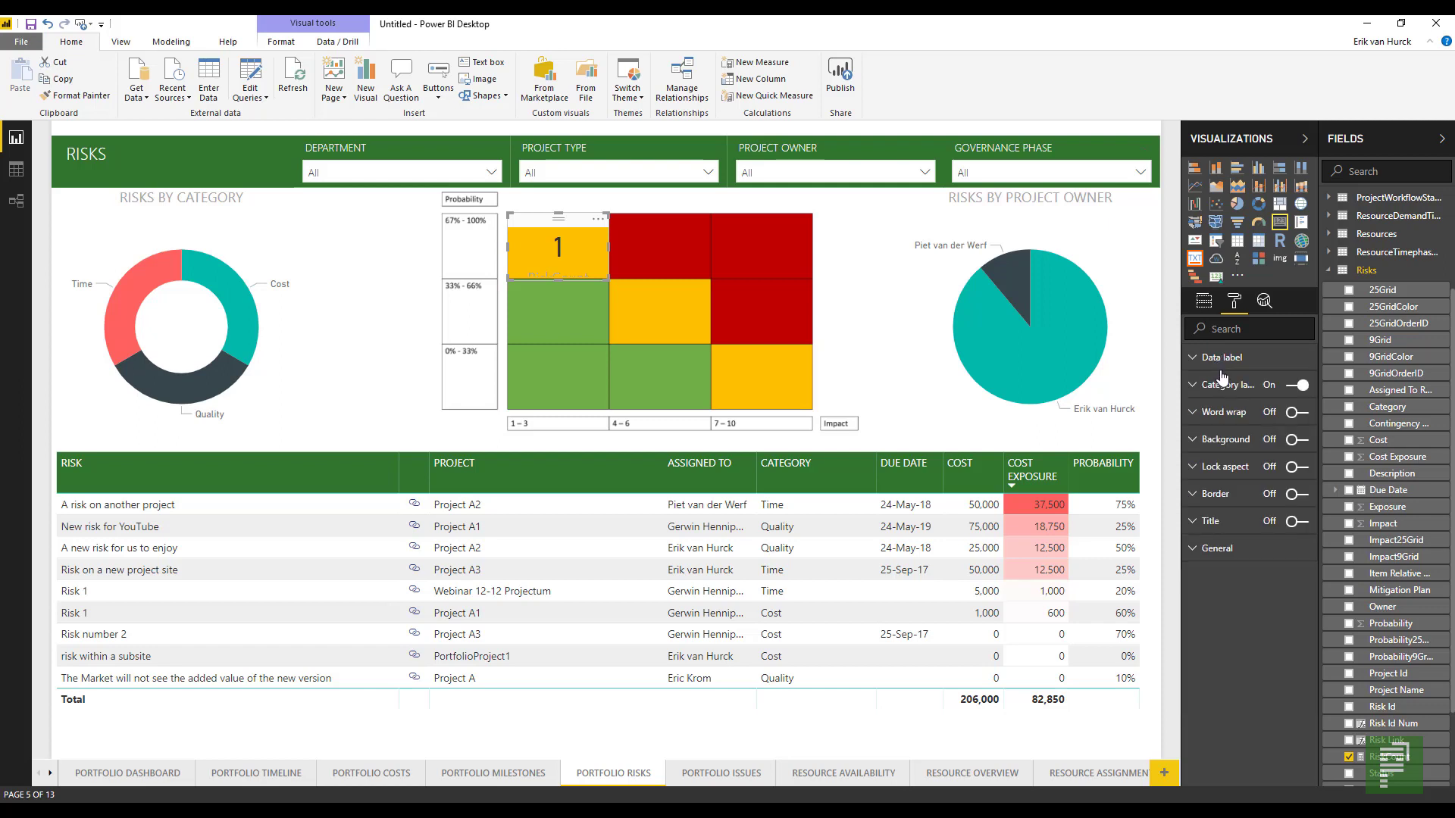
left_click(1298, 385)
left_click(1216, 357)
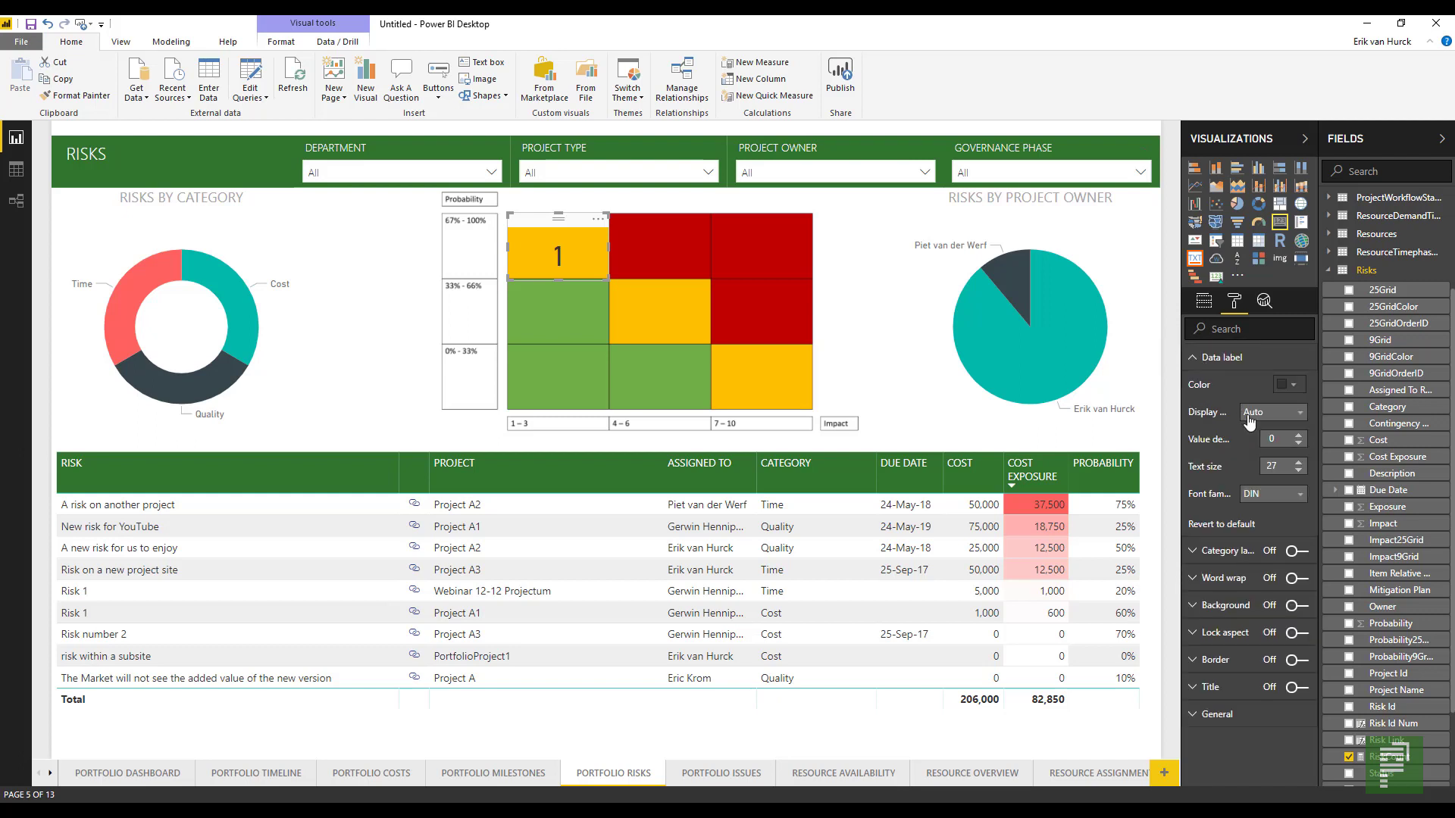
left_click(1284, 466)
type("5")
left_click(1201, 357)
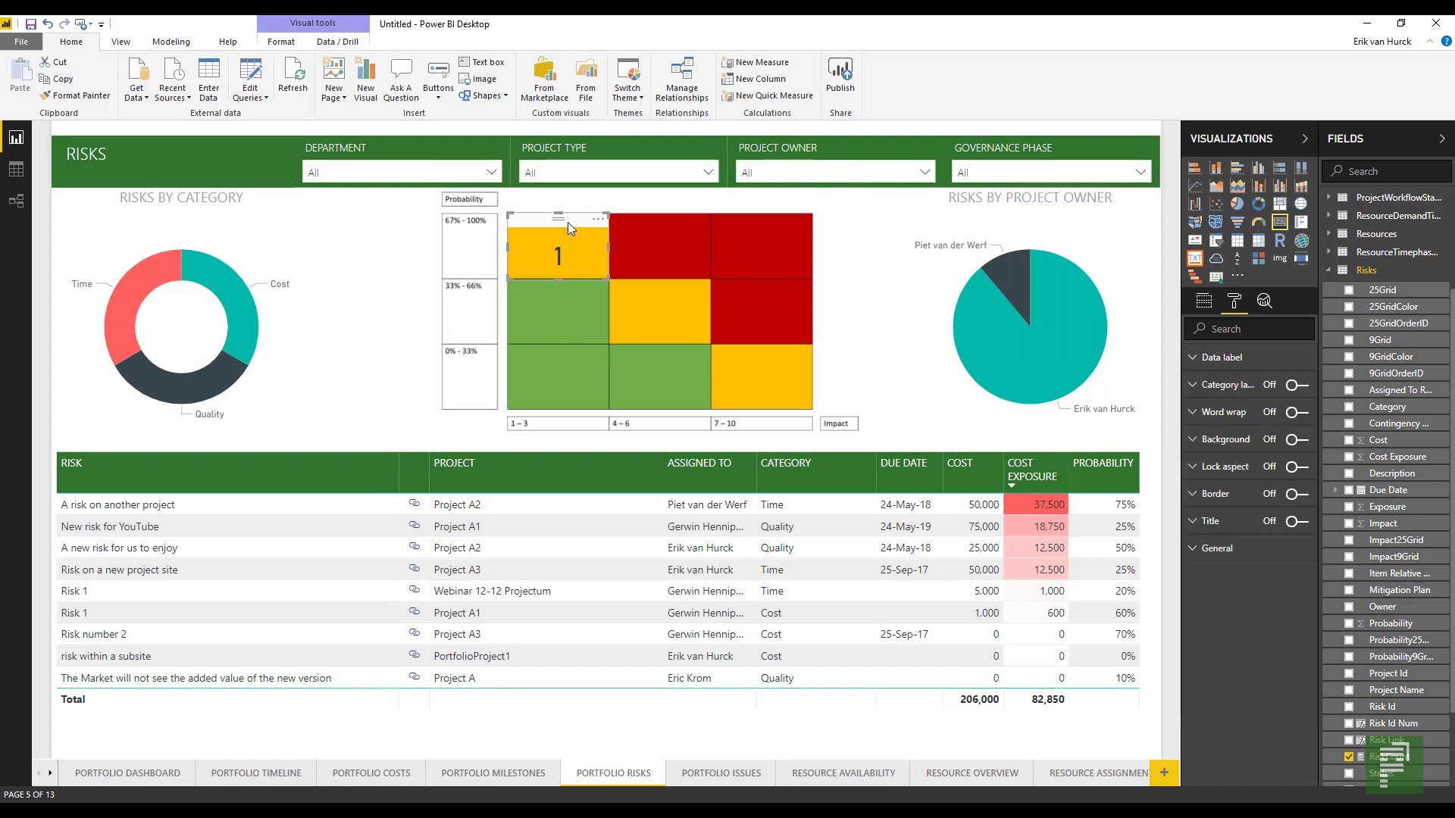
Duplicate the count card and place the copy over another matrix cell
key("ctrl+c")
key("ctrl+v")
left_click_drag(601, 257, 578, 361)
Apply each copied card's own 9Grid cell filter, such as 3-2, then select the matrix image
left_click(660, 379)
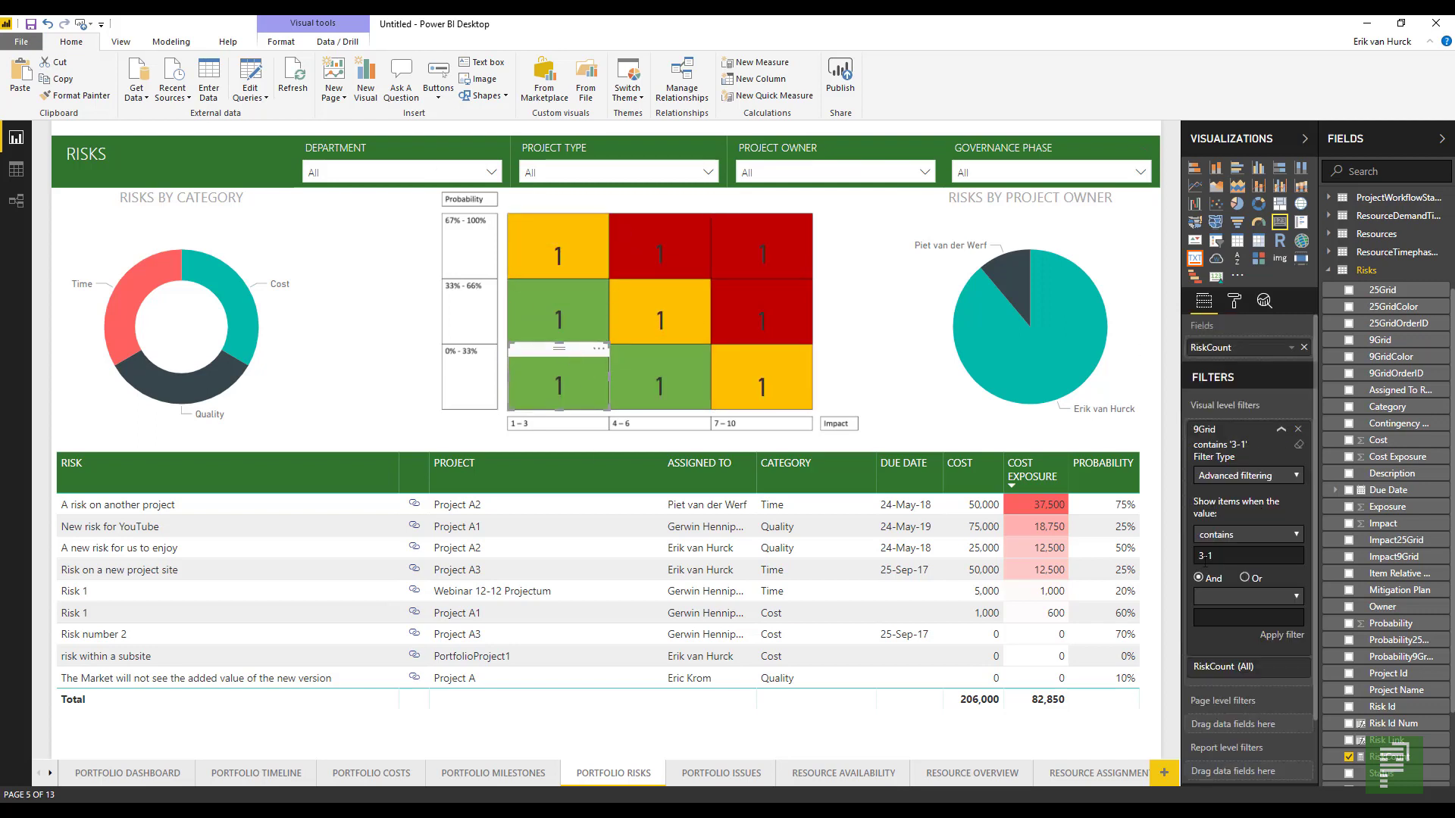
left_click(1282, 635)
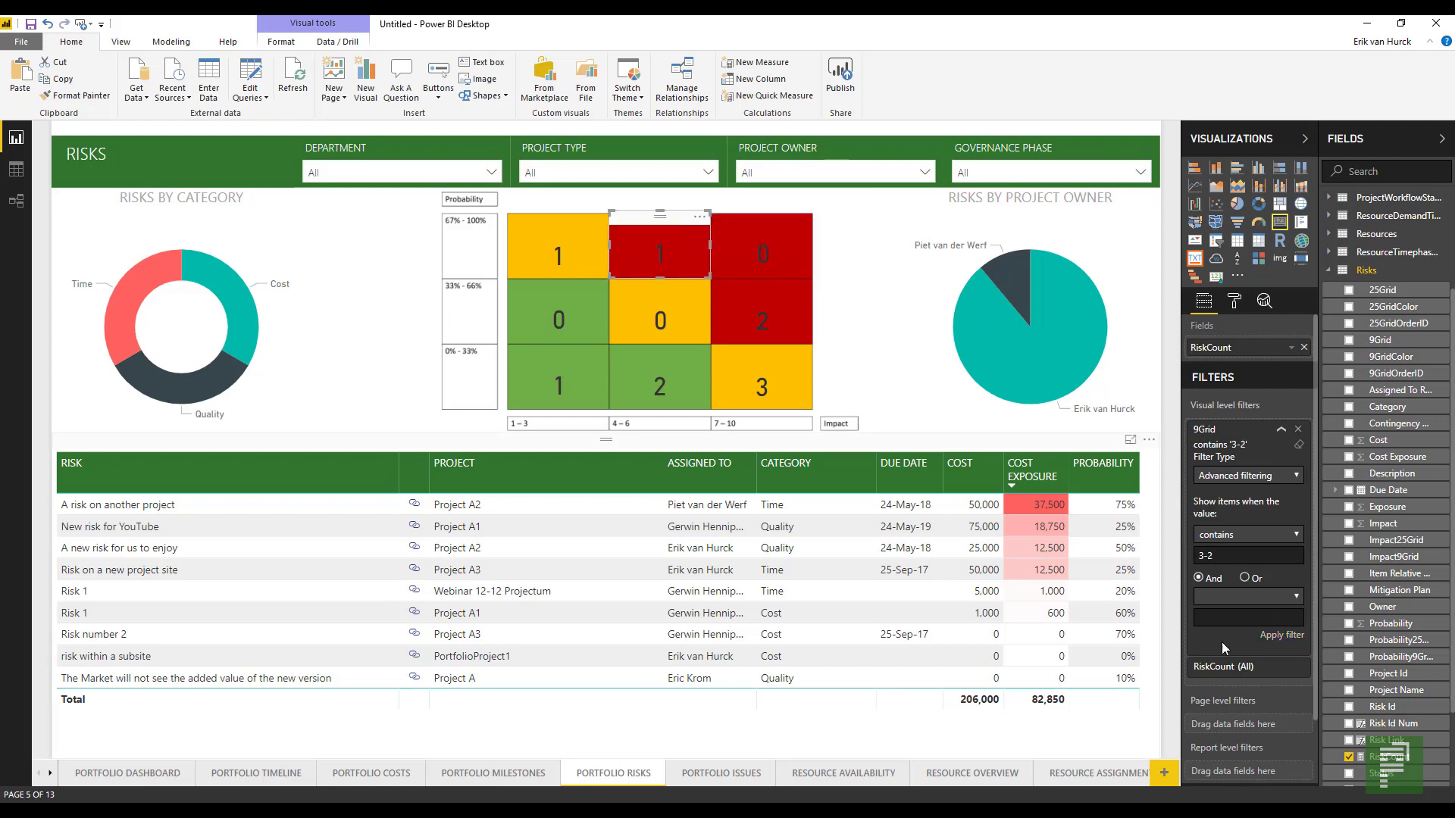
left_click(1280, 428)
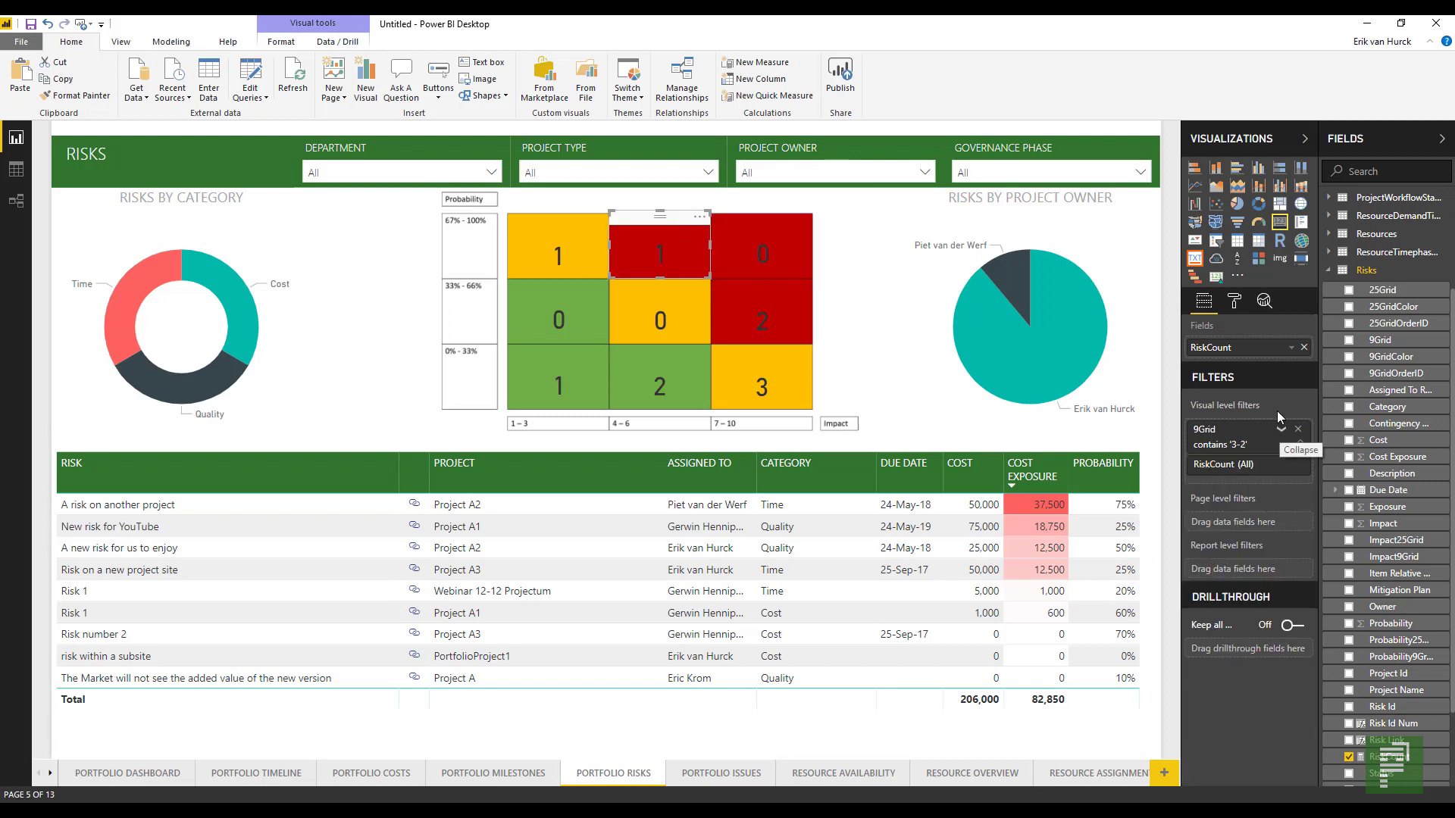
left_click(875, 332)
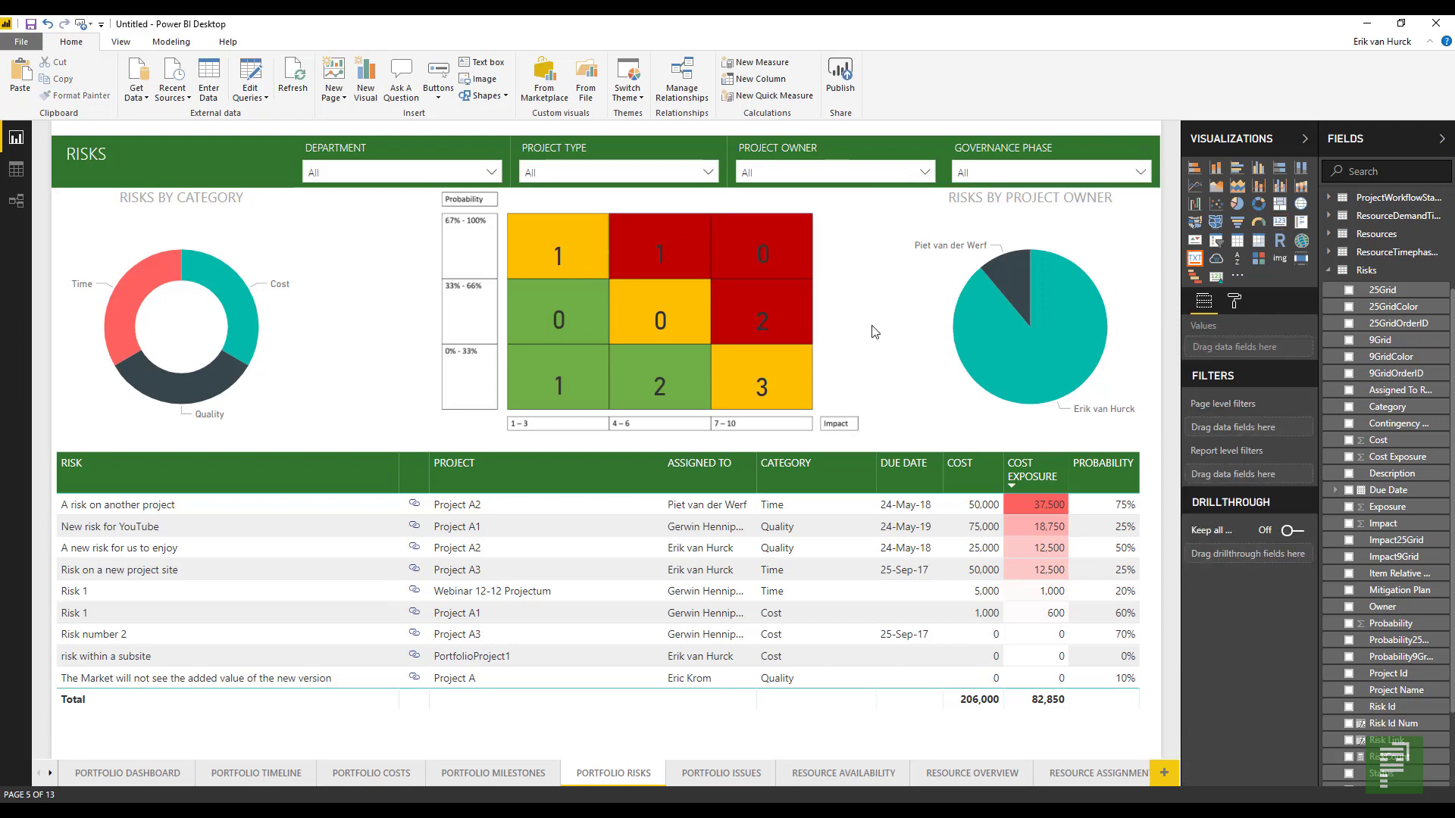
left_click(844, 336)
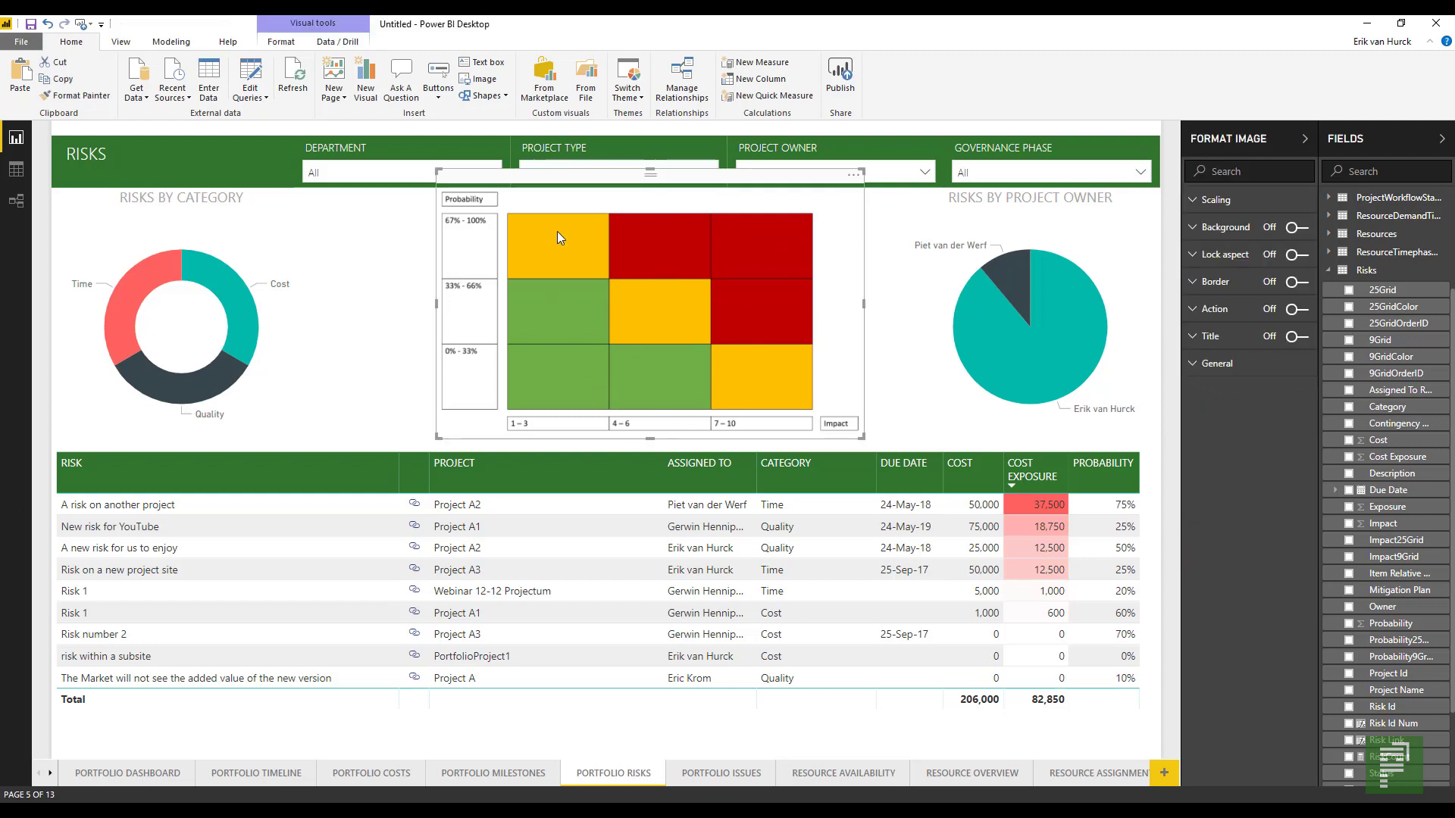
Send the 9Grid matrix image to the back so the count cards sit on top
left_click(291, 40)
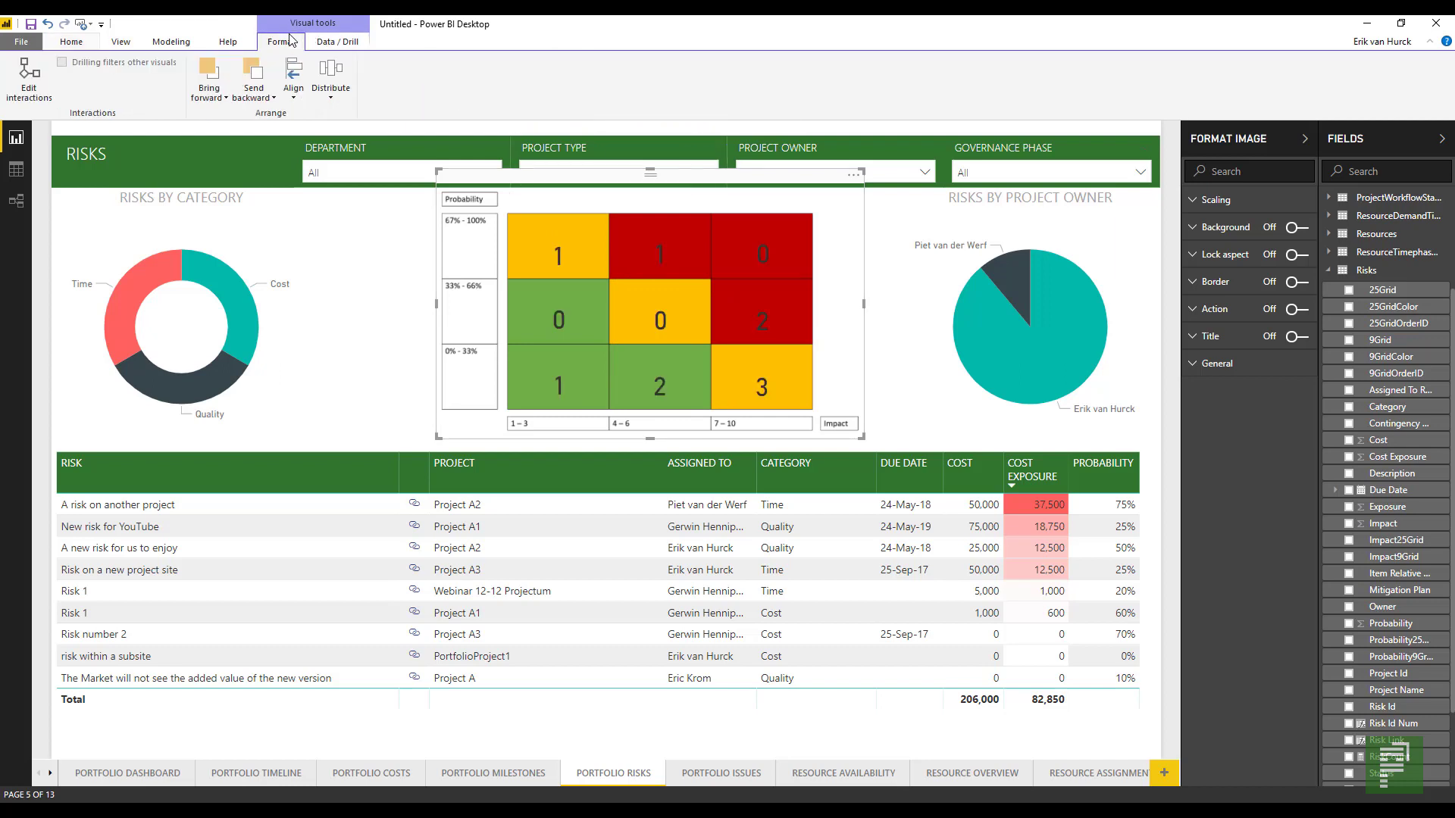
left_click(259, 98)
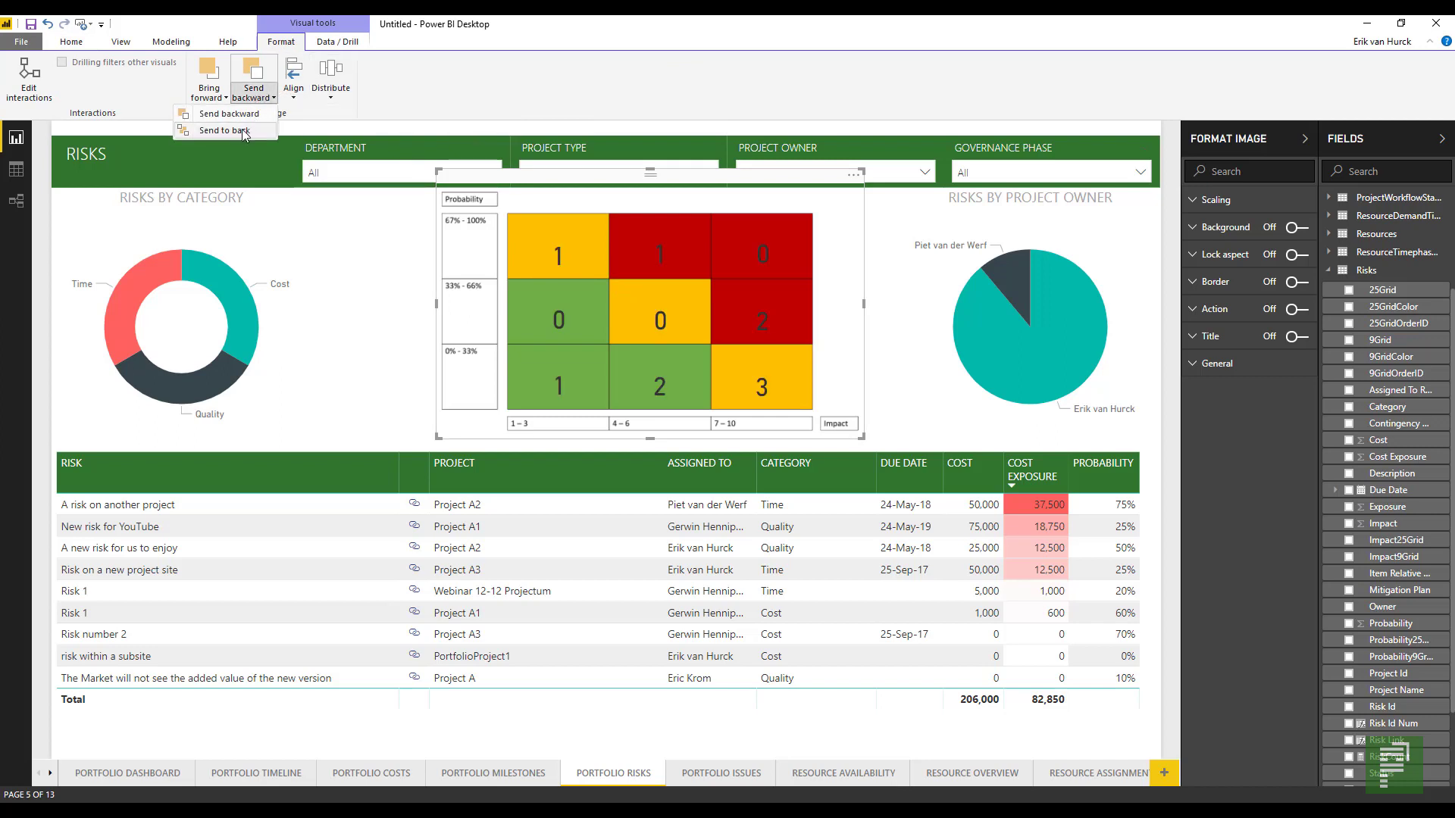
left_click(242, 129)
left_click(498, 366)
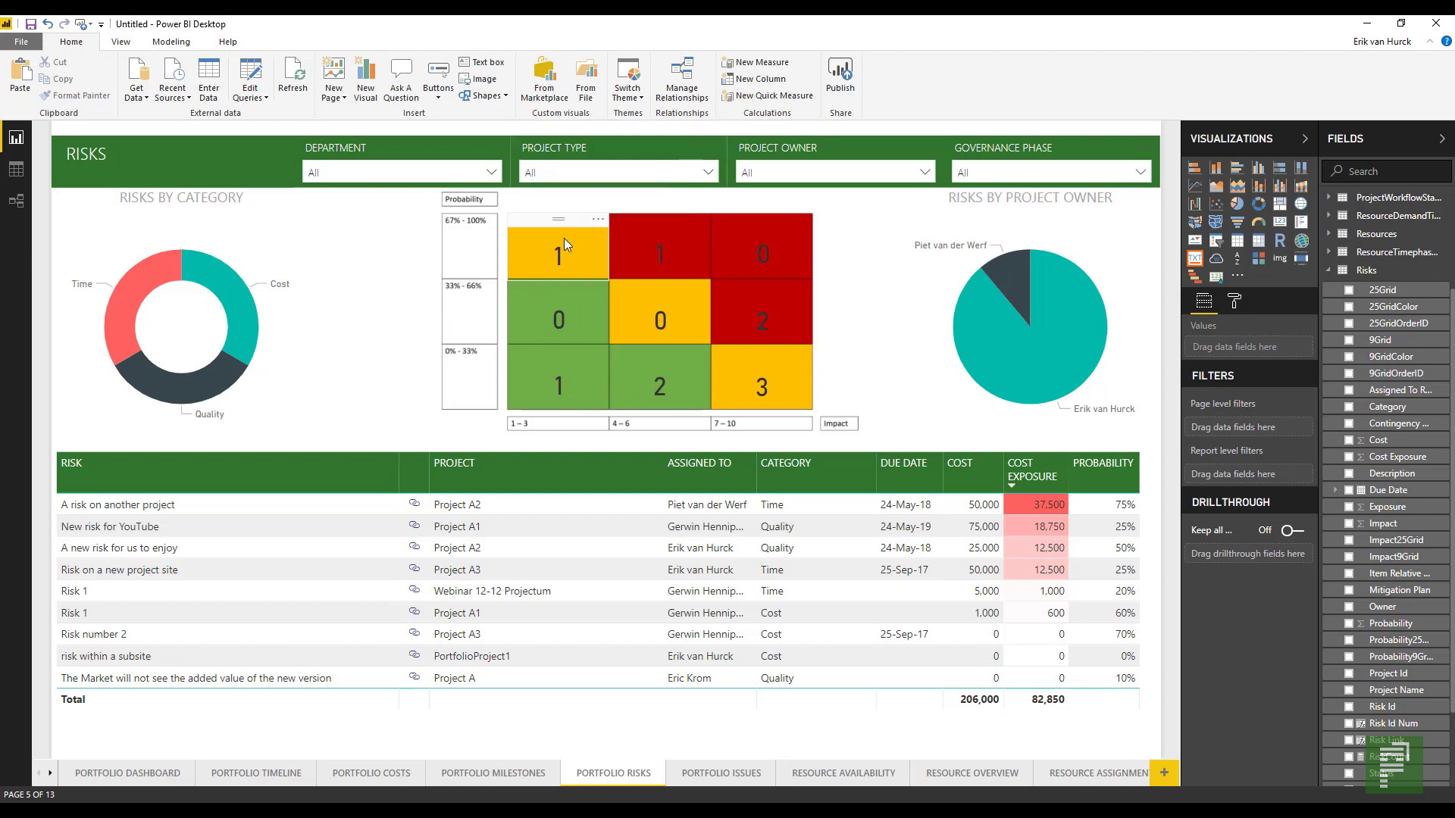
left_click(1016, 266)
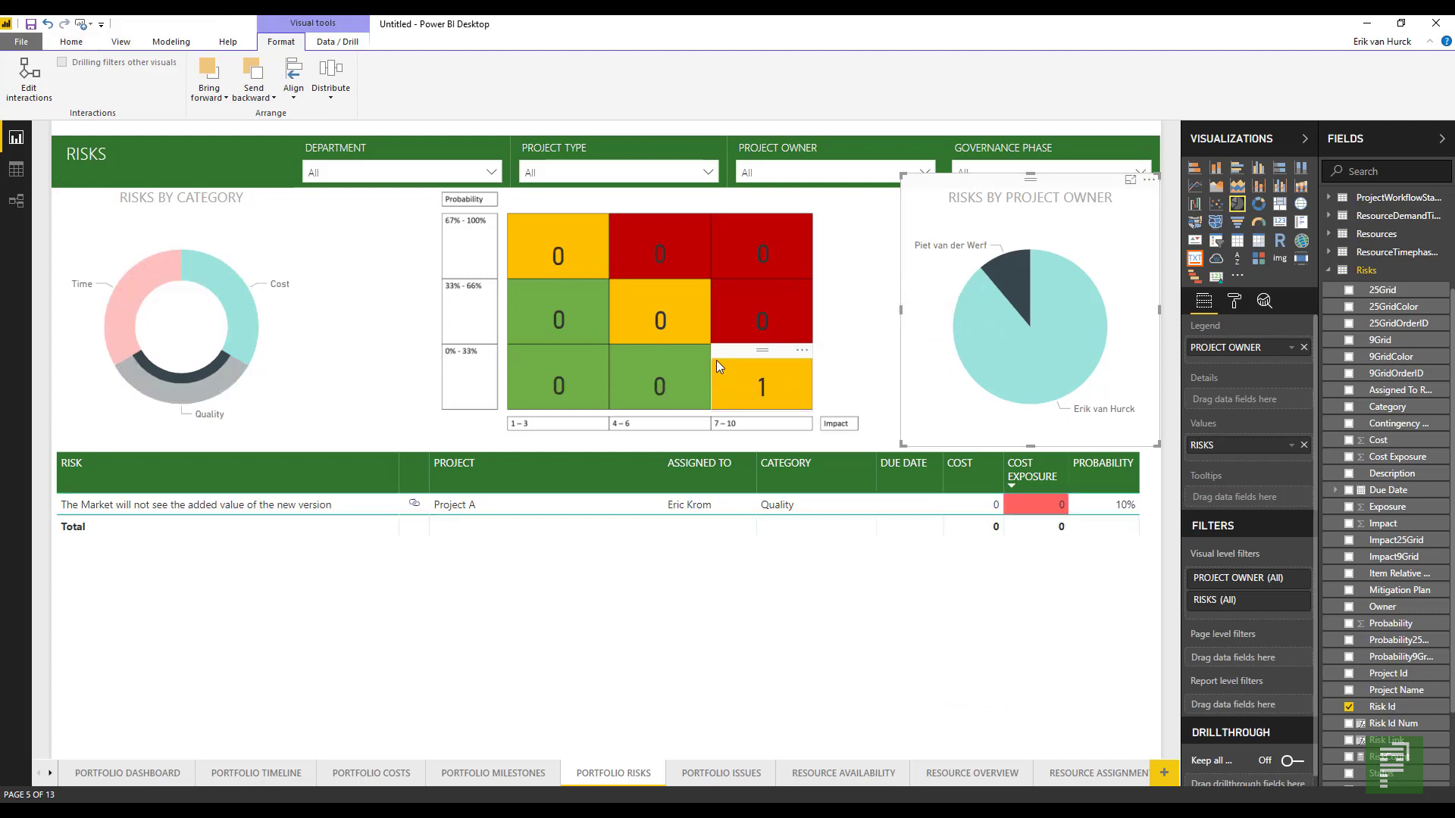
left_click(1071, 324)
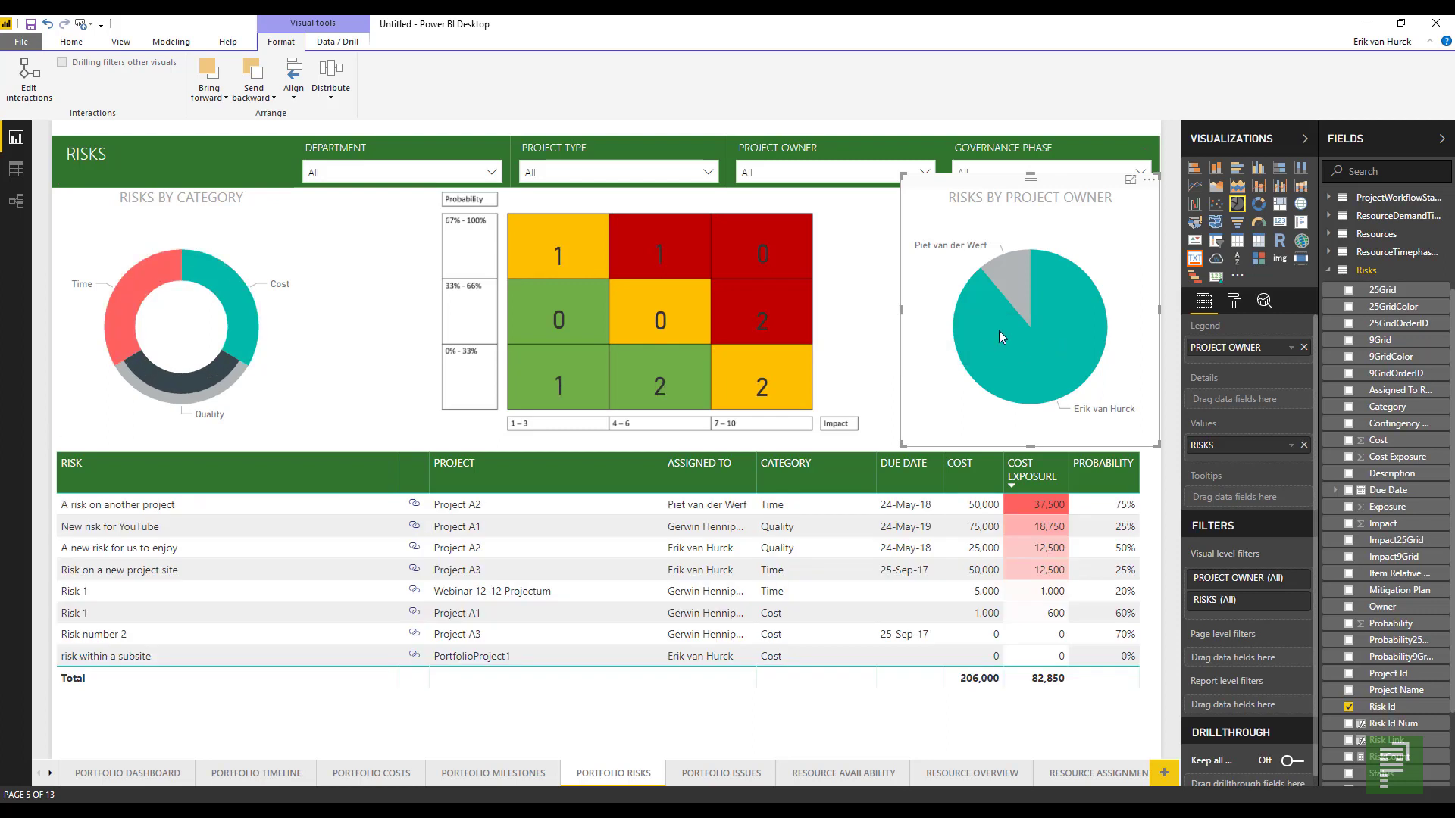
left_click(826, 364)
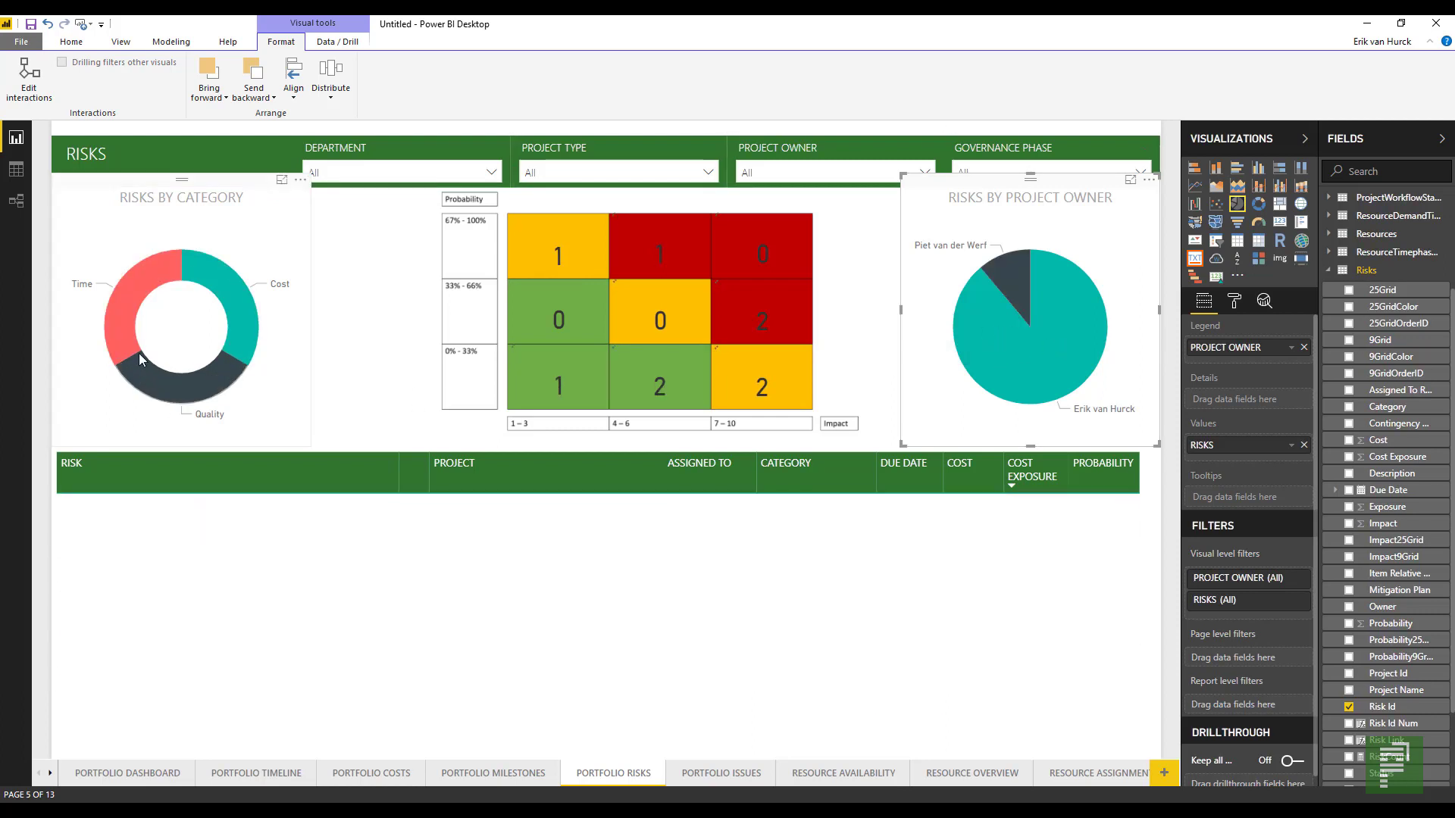
left_click(118, 342)
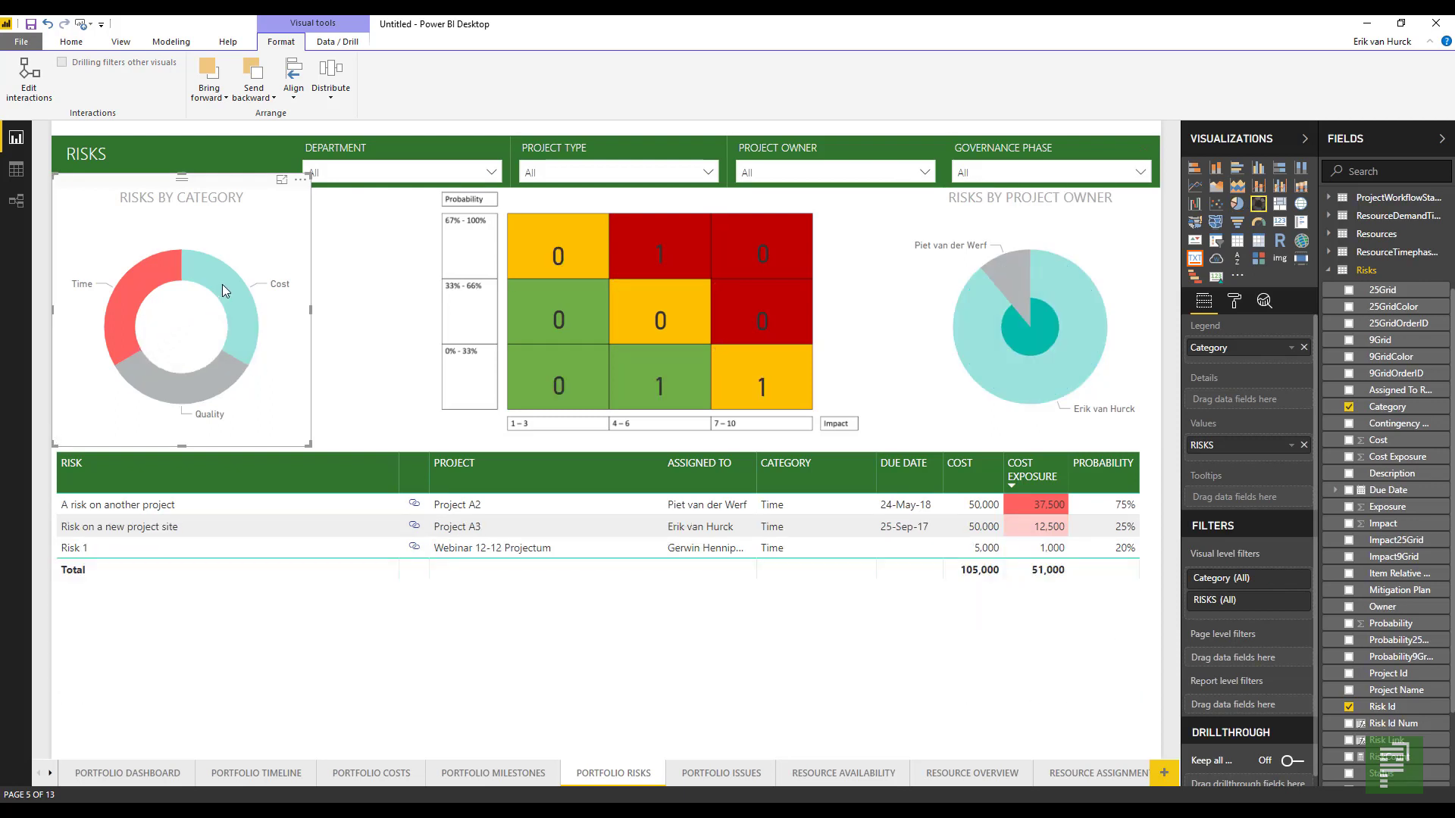
left_click(212, 265)
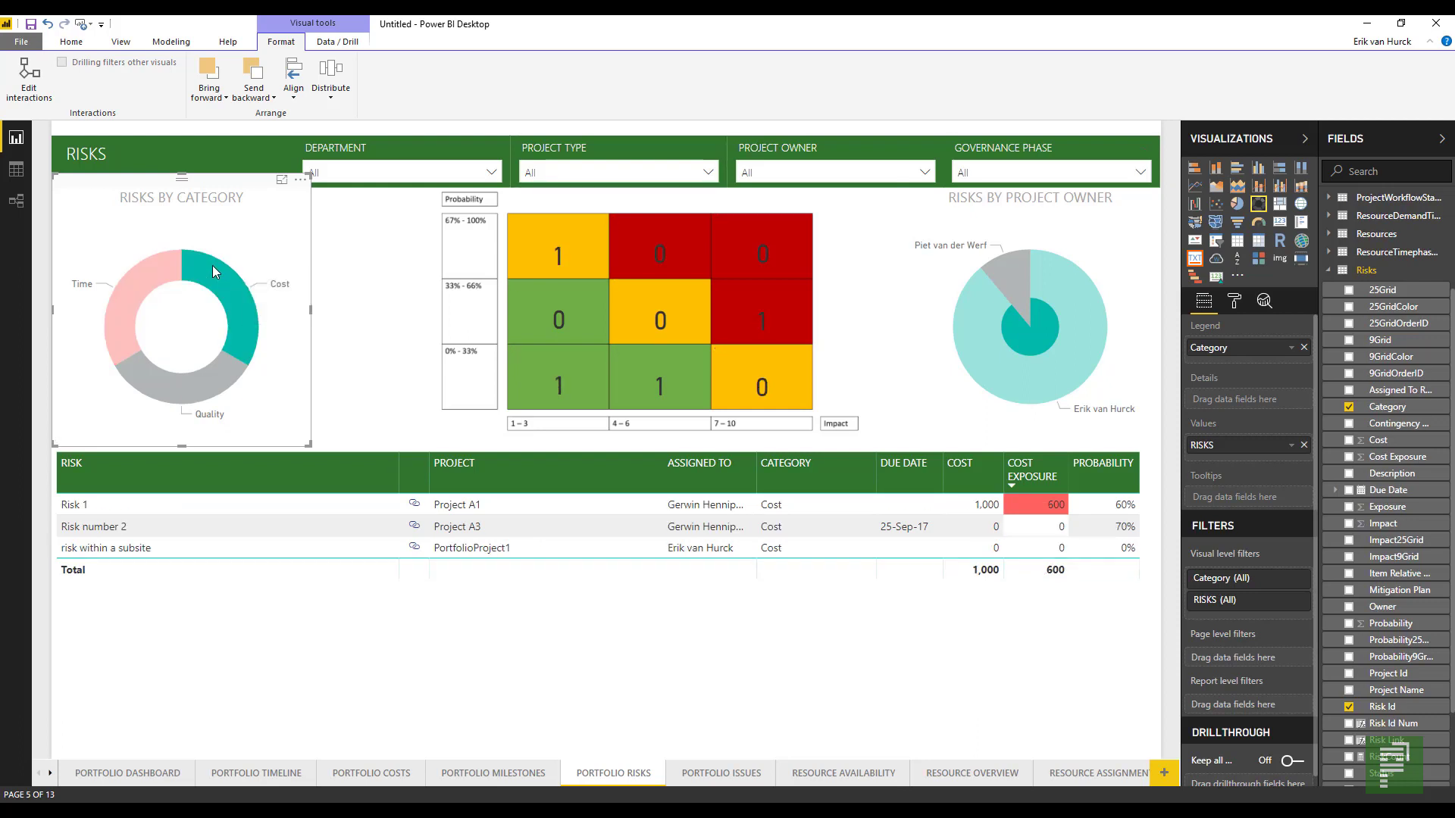
mouse_move(212, 265)
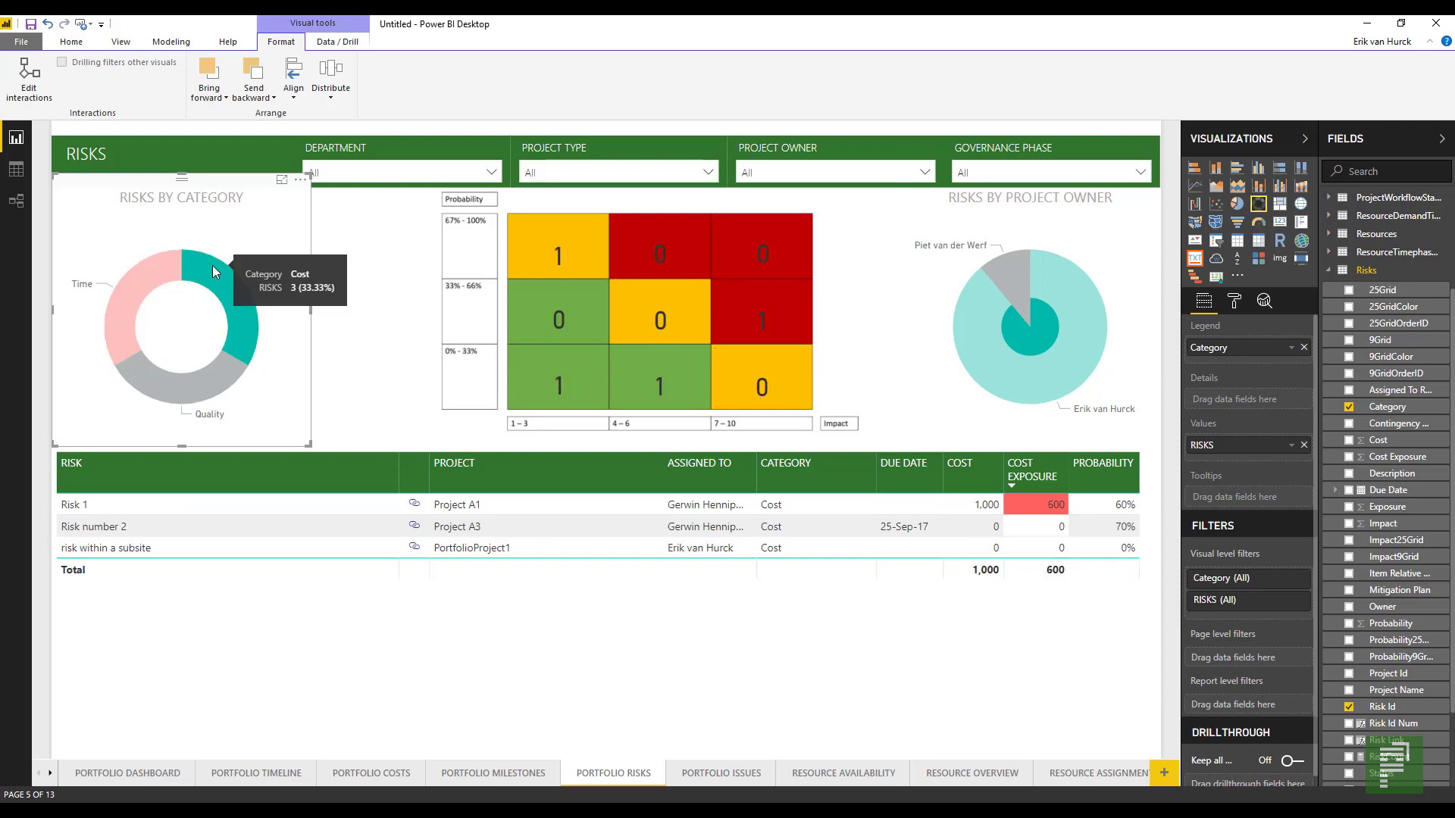
left_click(199, 386)
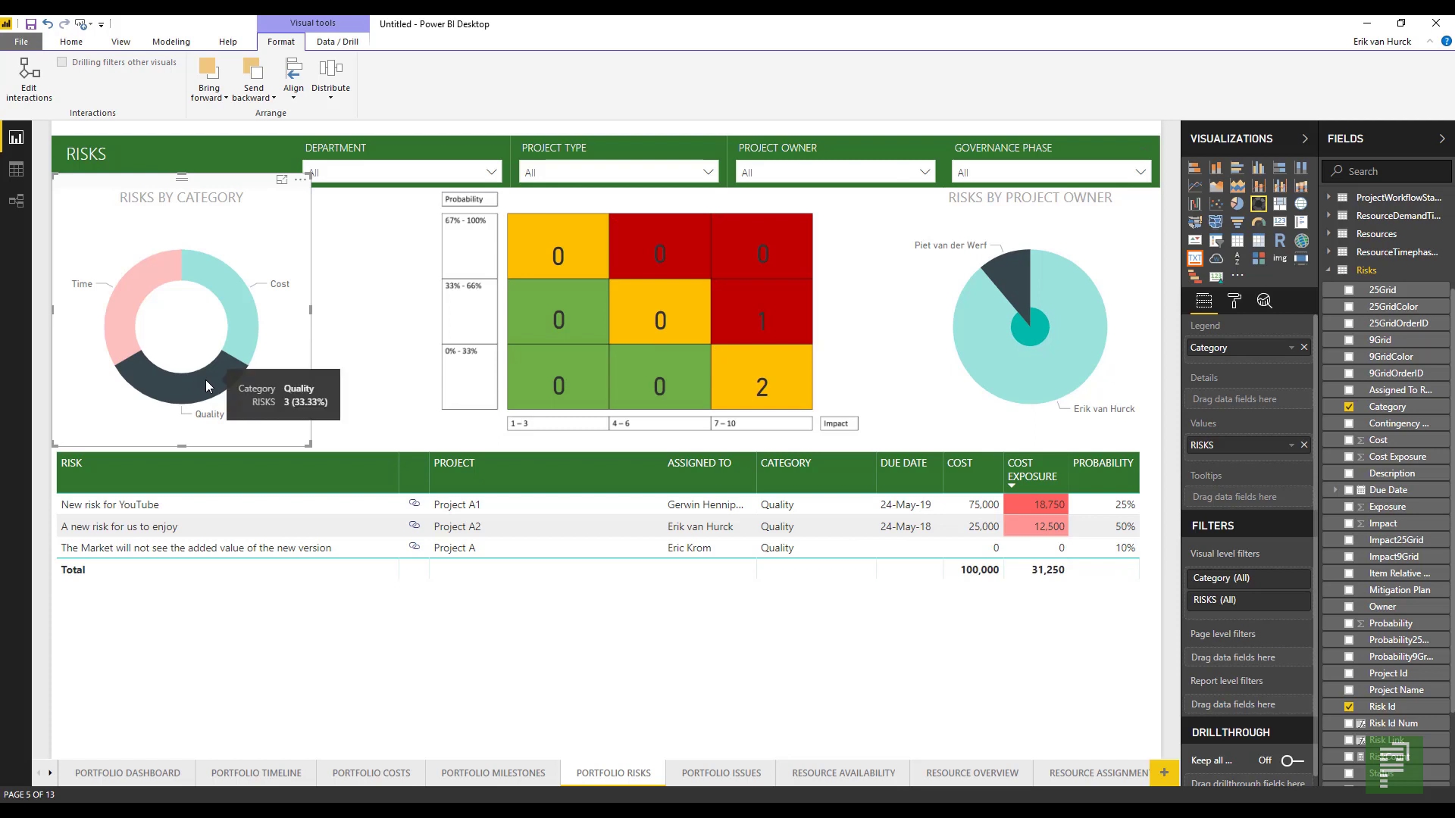
left_click(174, 378)
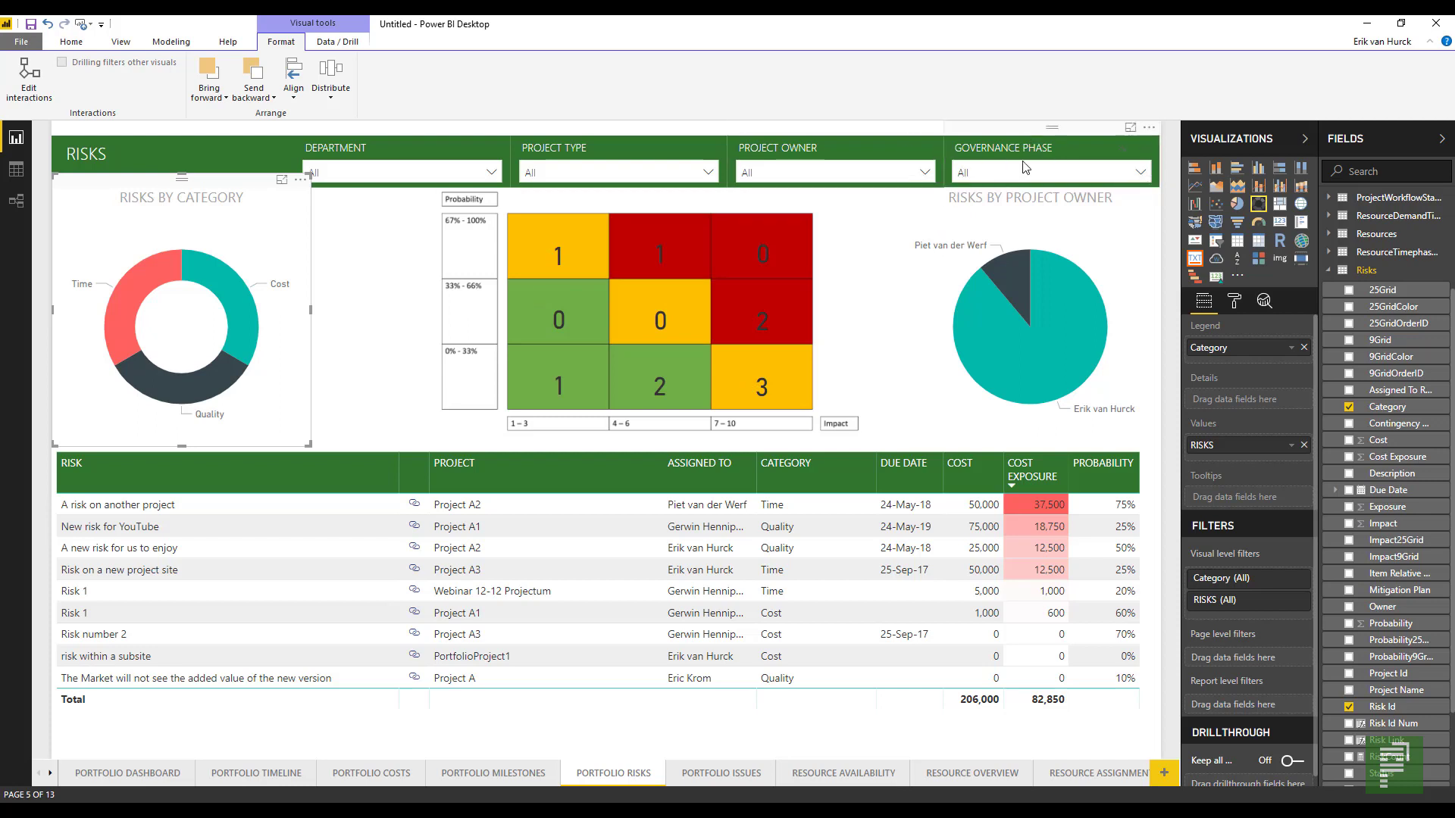
left_click(1048, 140)
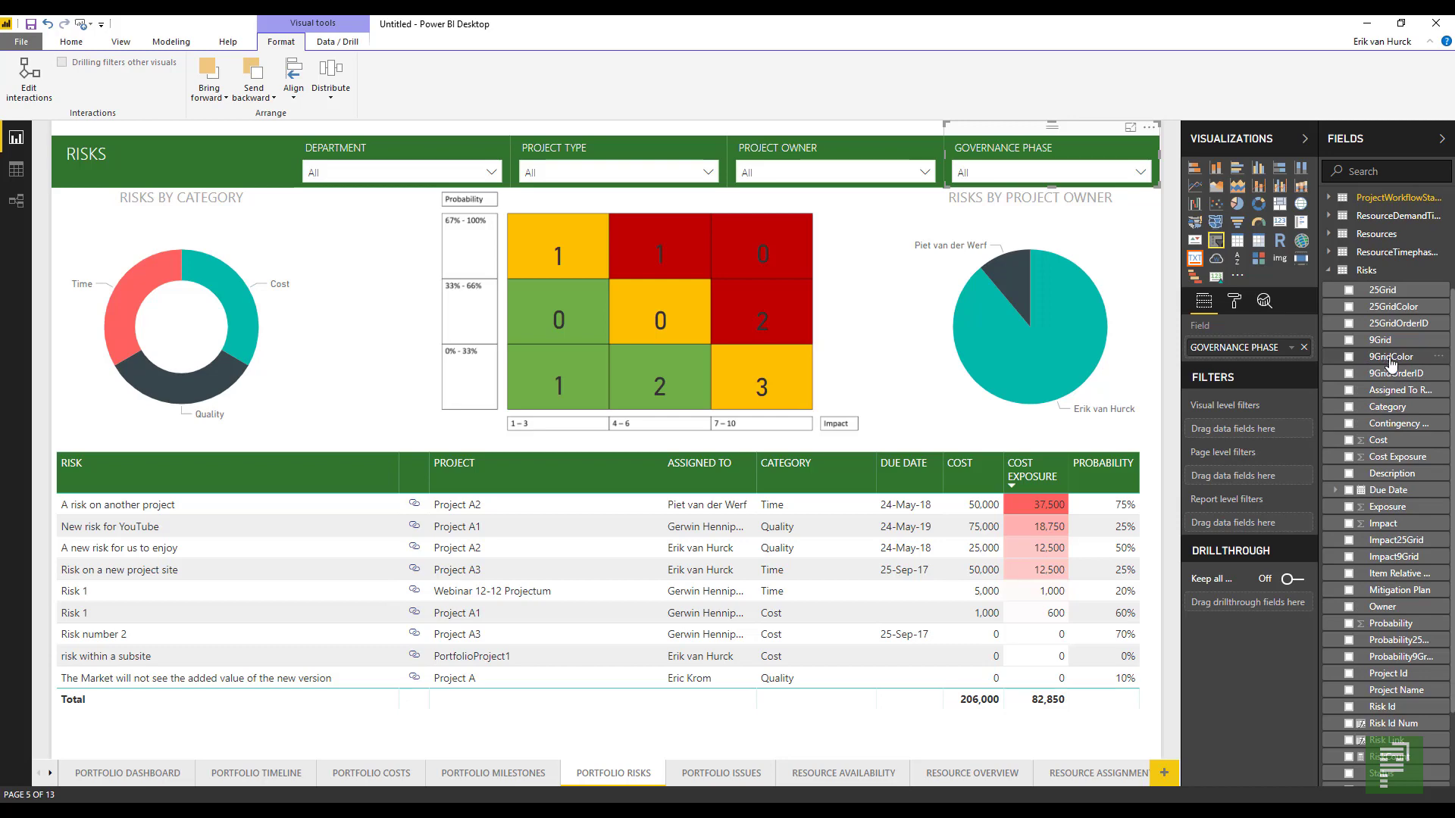
Switch the fourth slicer to 9GridColor and try Green, Amber and Red, finishing on Amber
left_click_drag(1432, 368, 1278, 350)
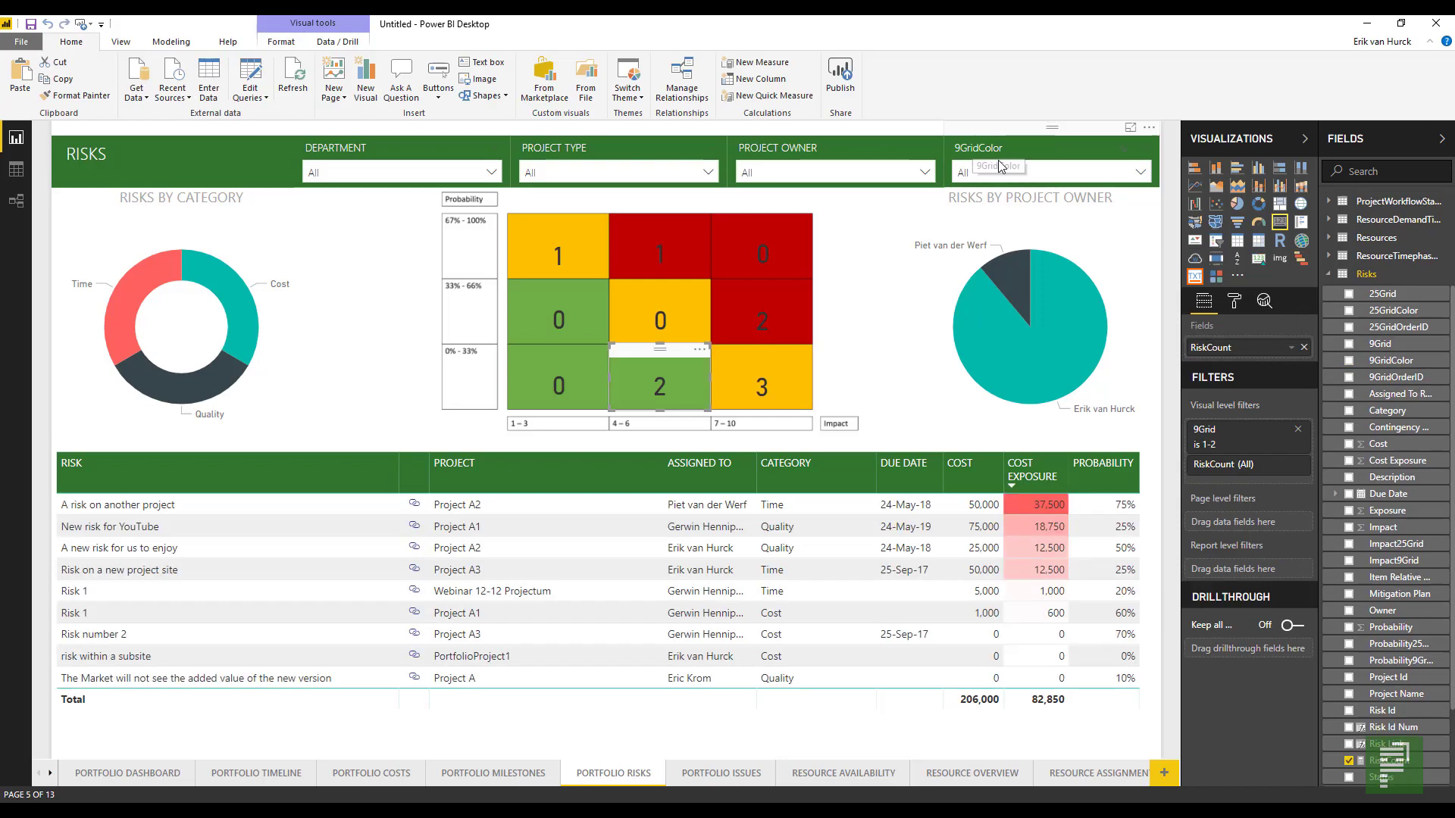
left_click(1028, 172)
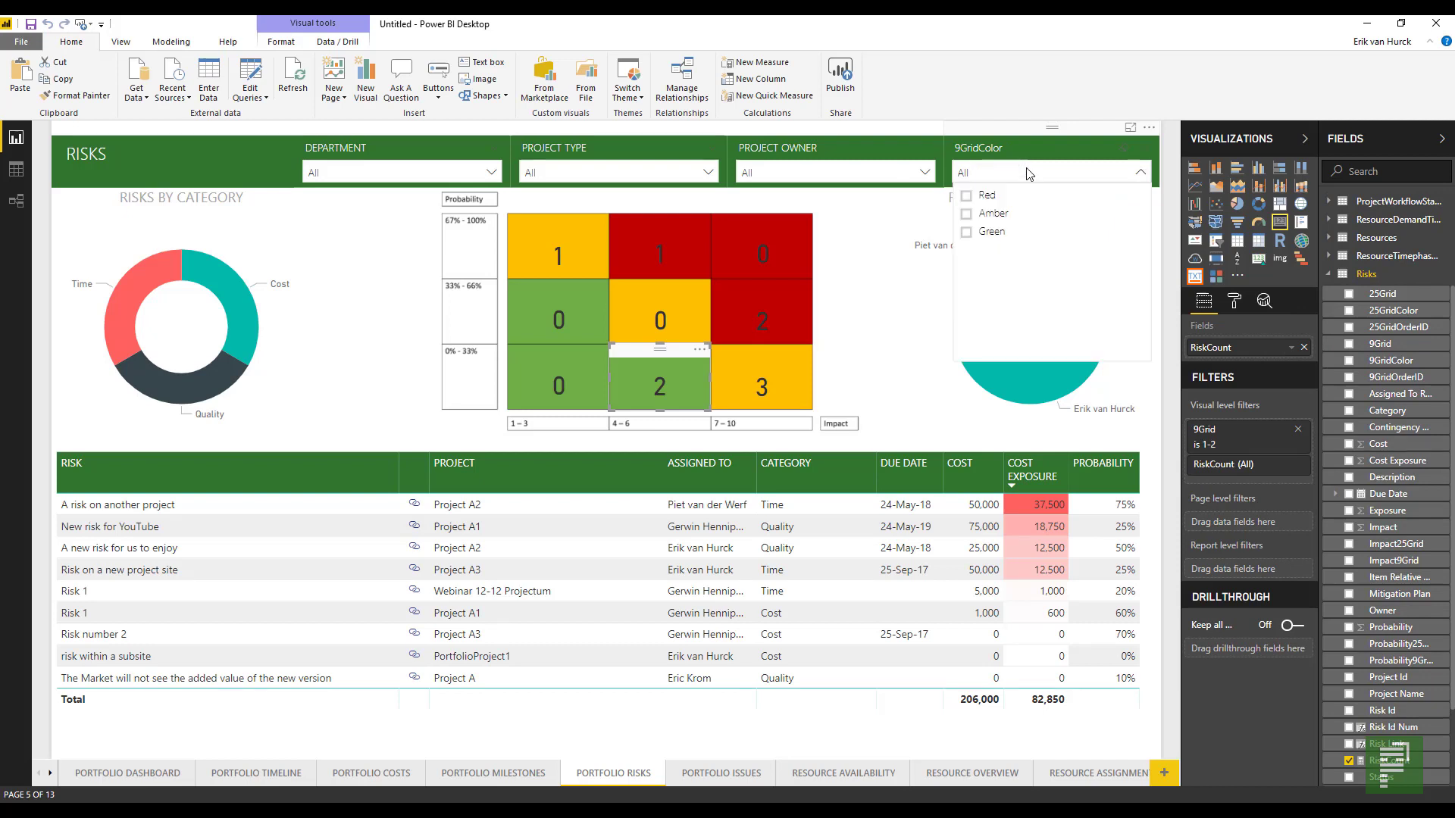
left_click(981, 240)
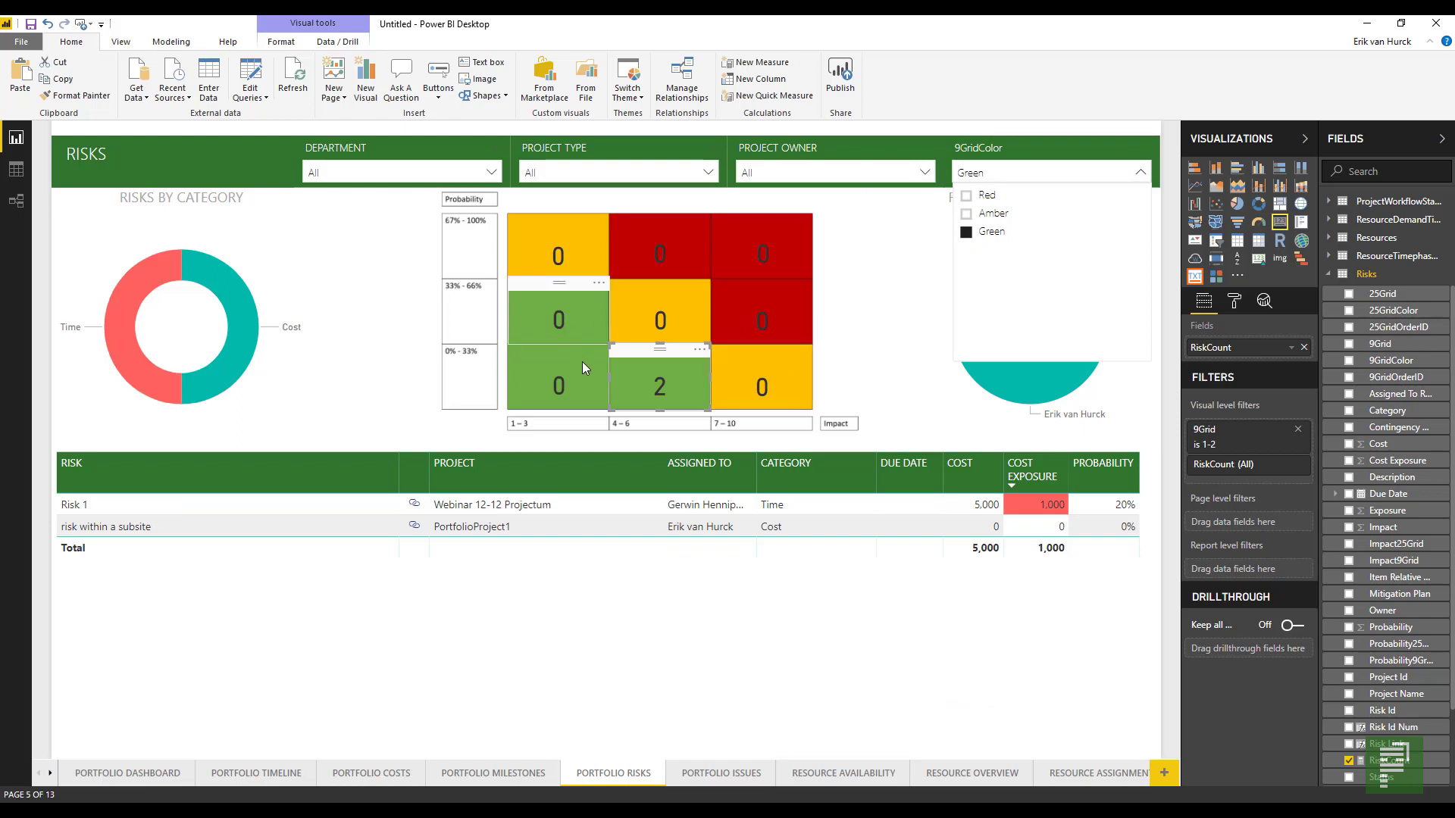
left_click(993, 218)
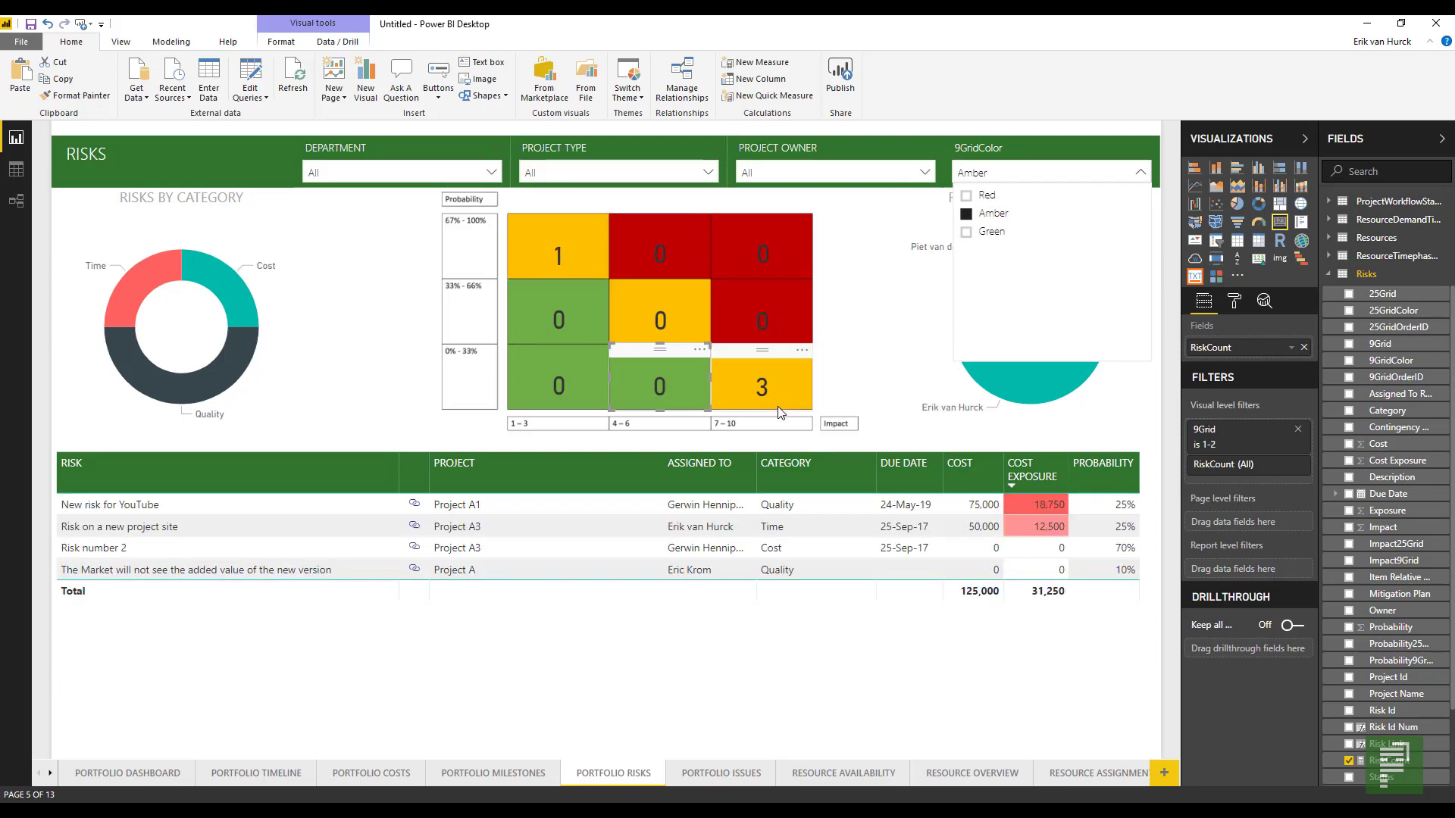
left_click(970, 196)
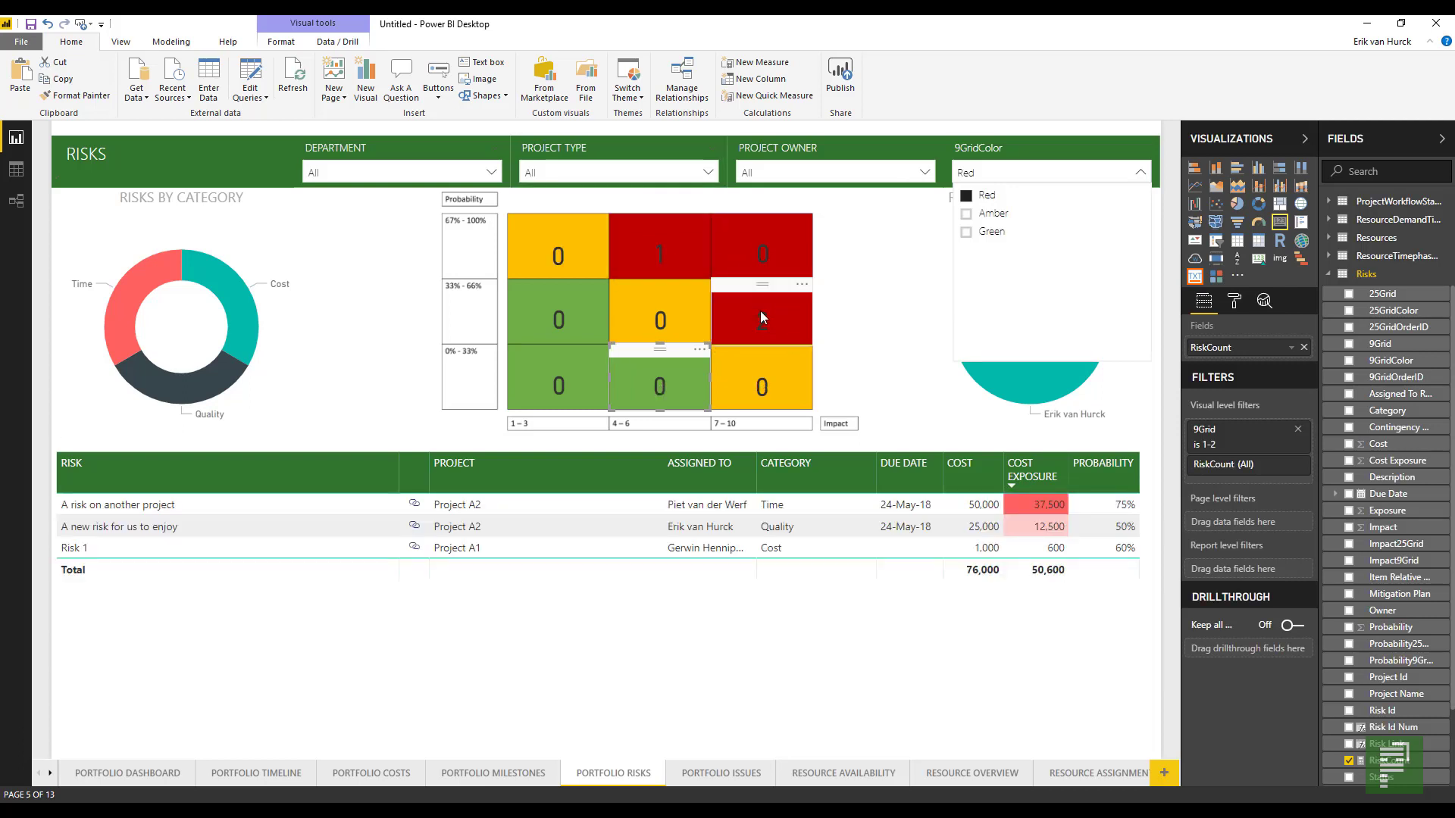
left_click(967, 212)
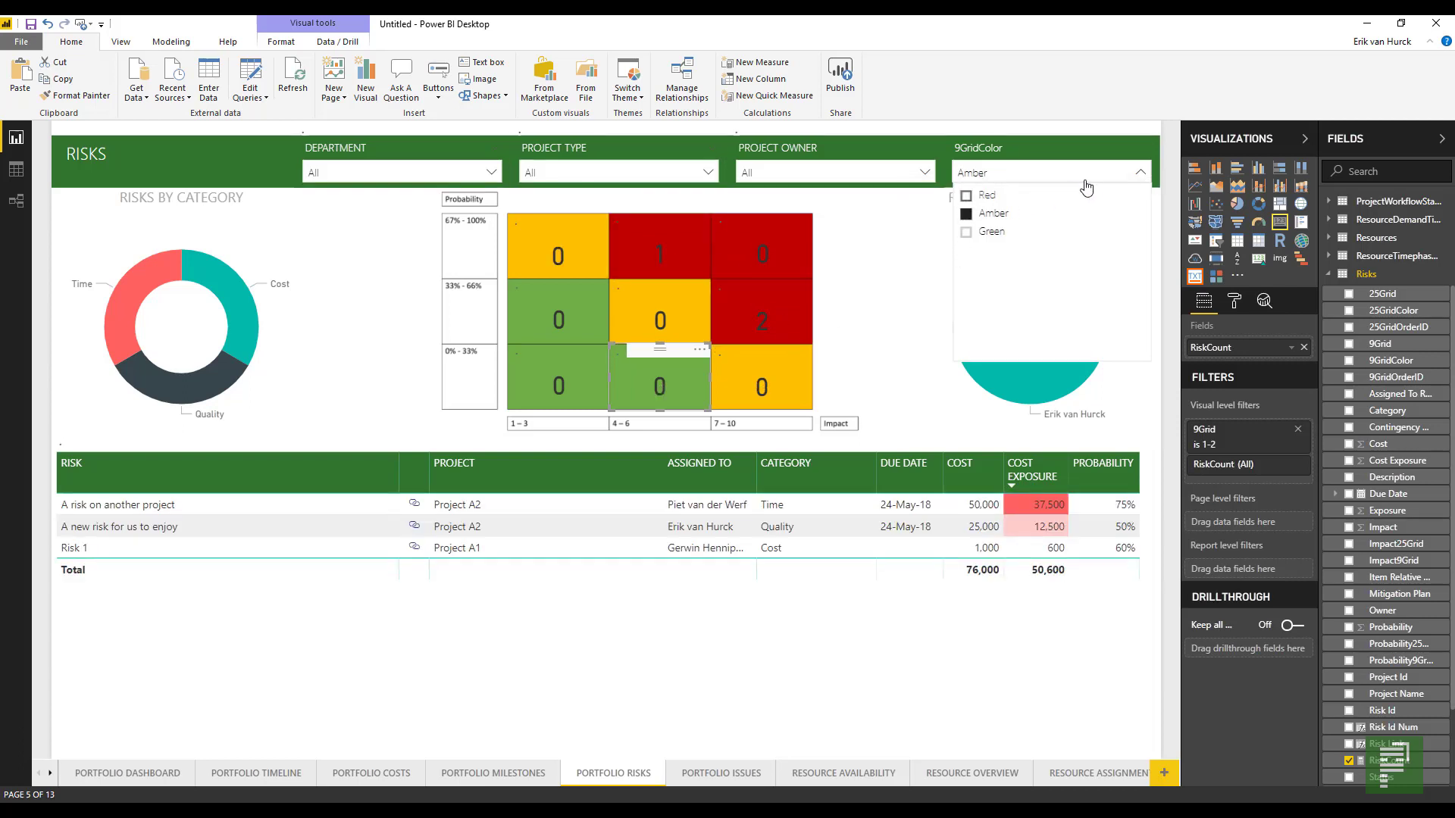
left_click(1142, 174)
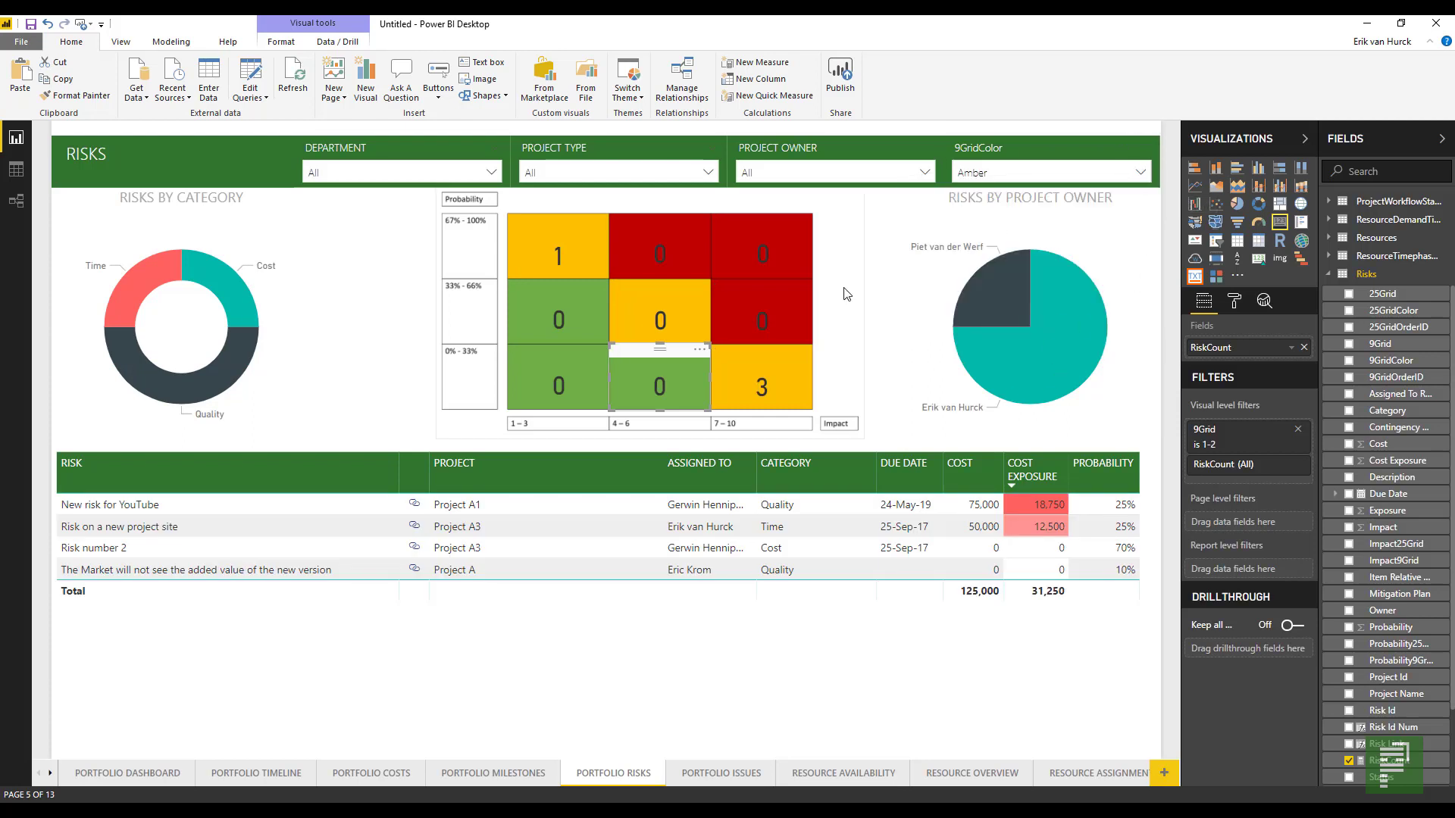
left_click(441, 371)
left_click(393, 374)
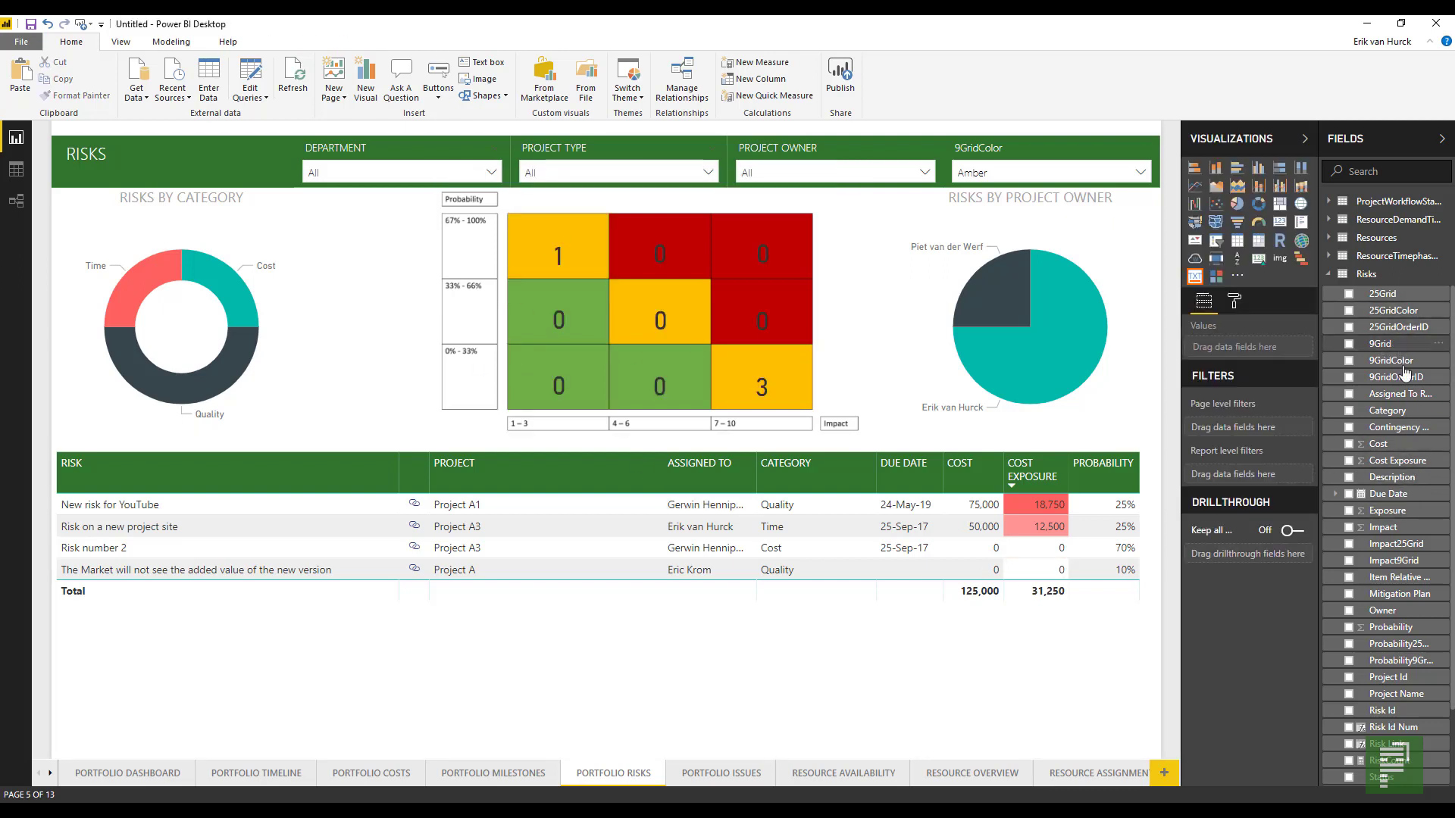
Go to the Project Risks & Issues page and select the Risk Matrix chart, then the top-left count card
scroll(1379, 576, "down", 1)
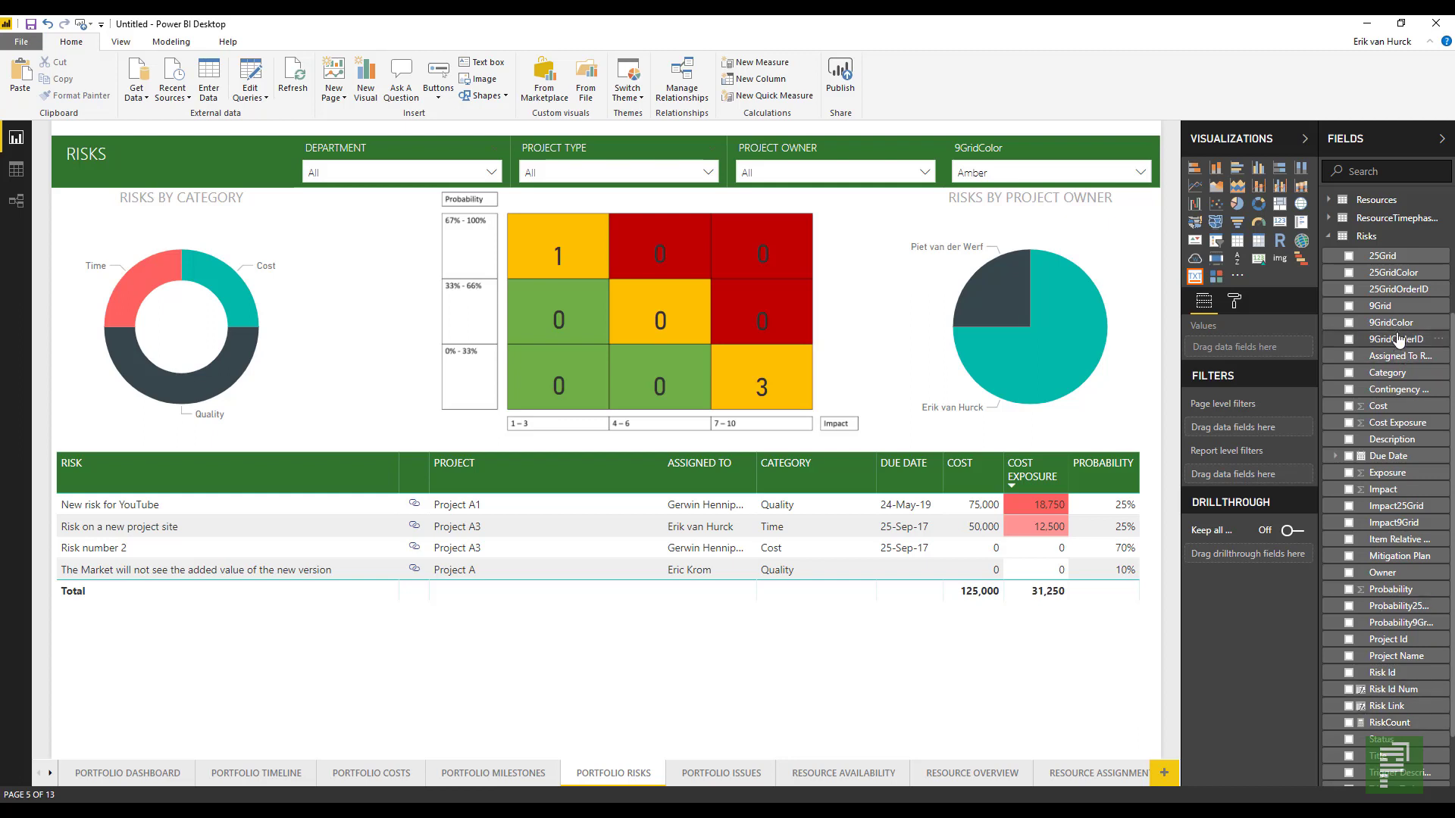
scroll(1402, 343, "up", 1)
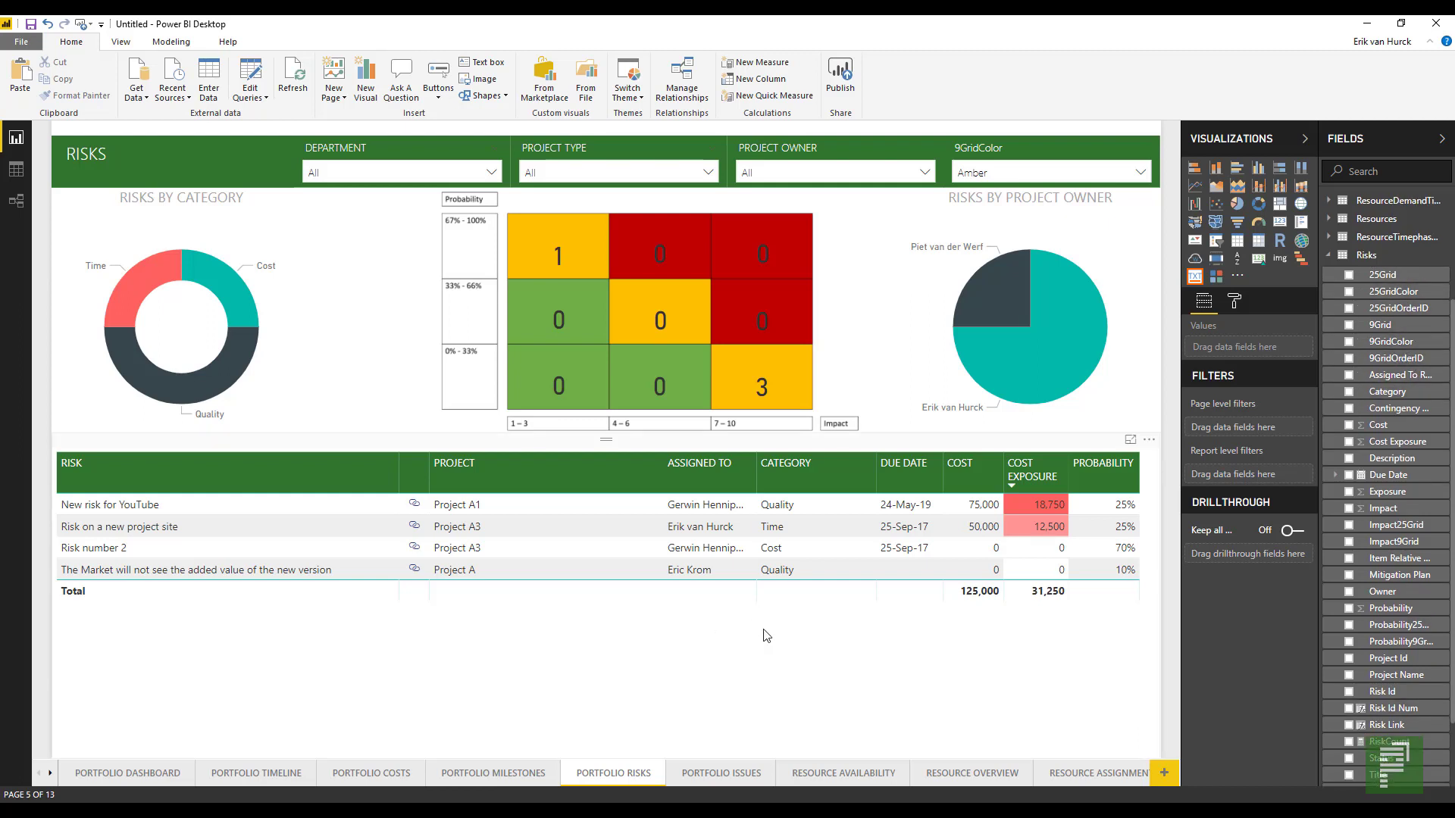
scroll(1061, 773, "down", 3)
left_click(1083, 773)
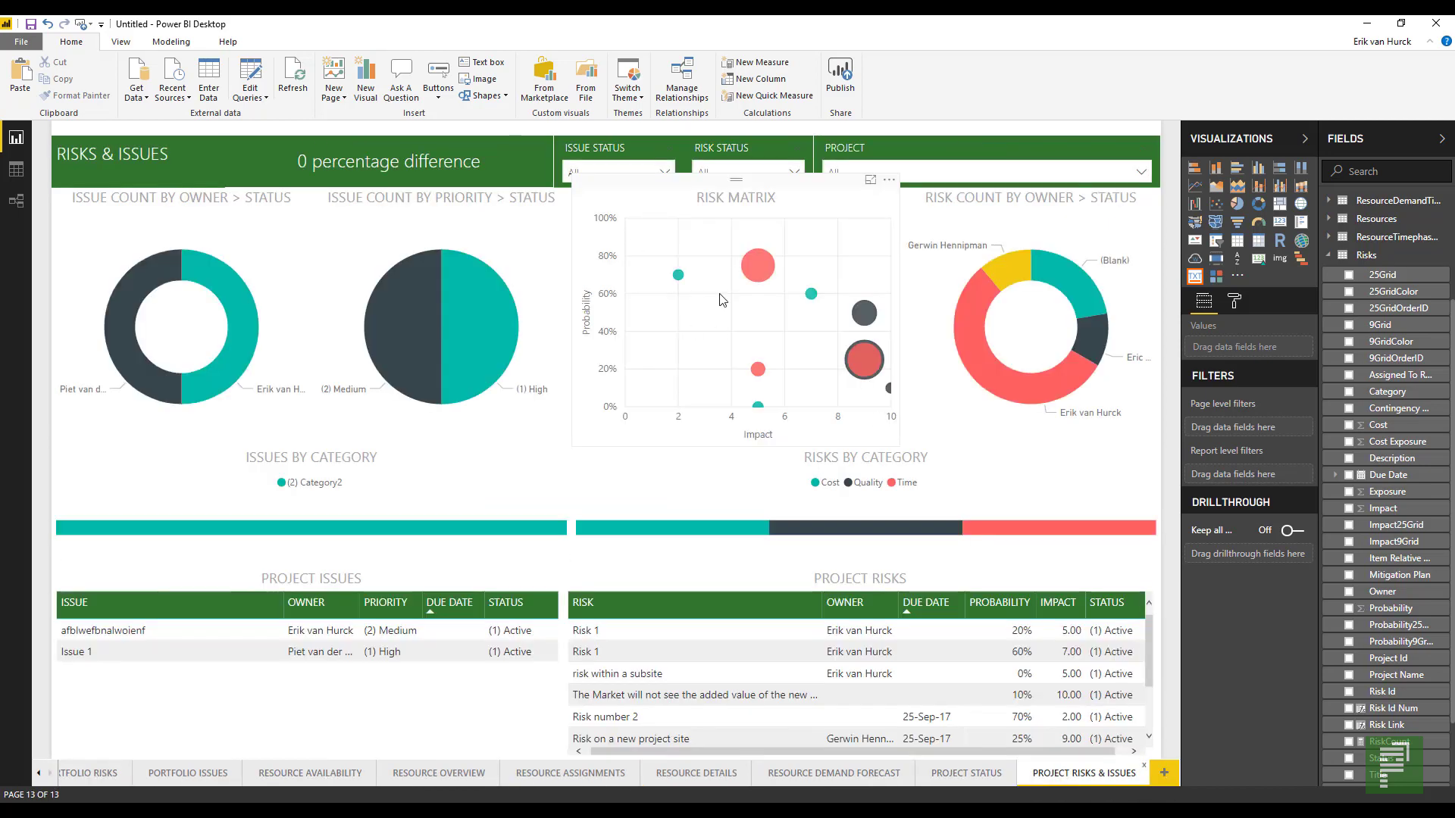
left_click(701, 196)
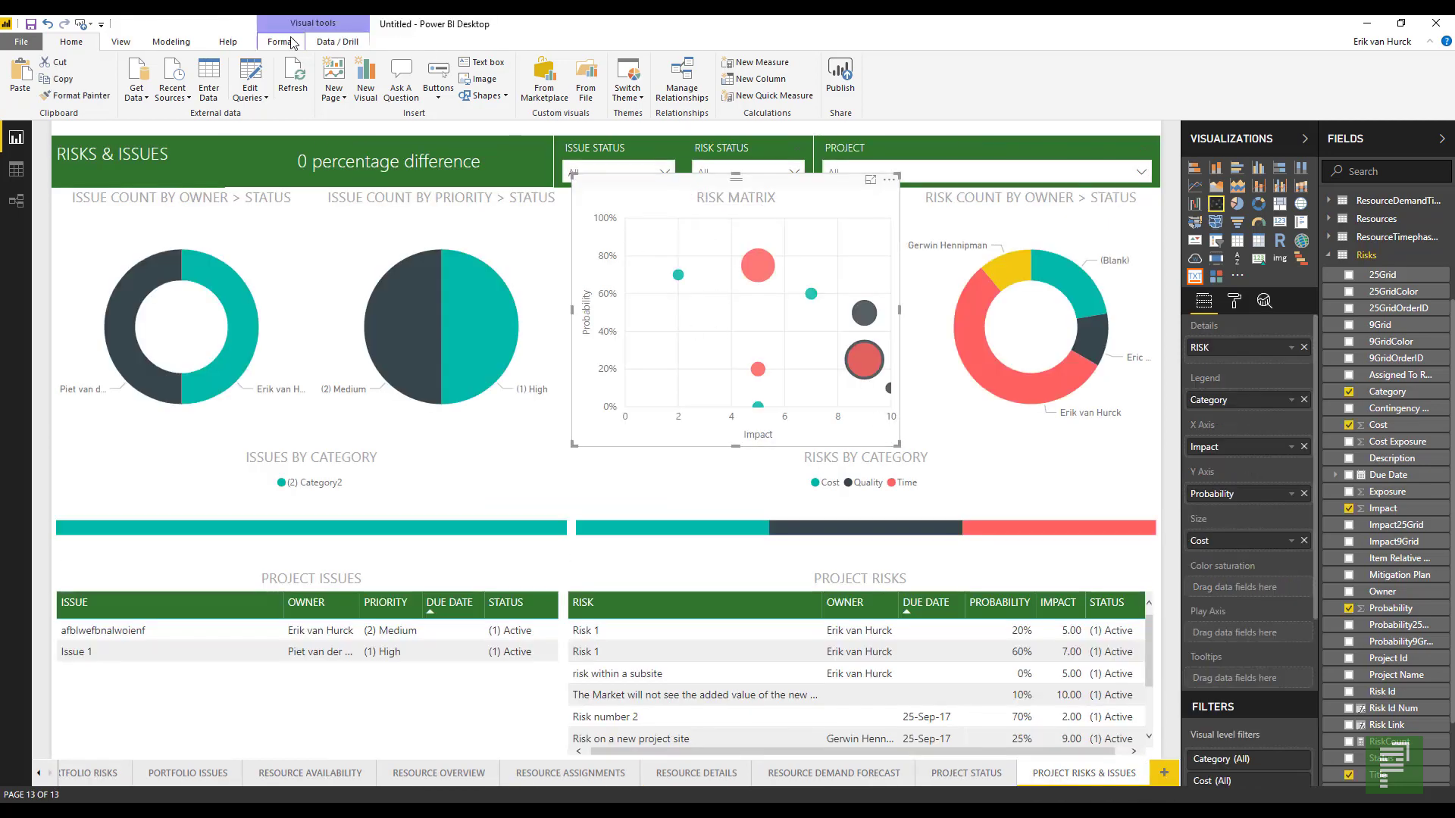
left_click(889, 179)
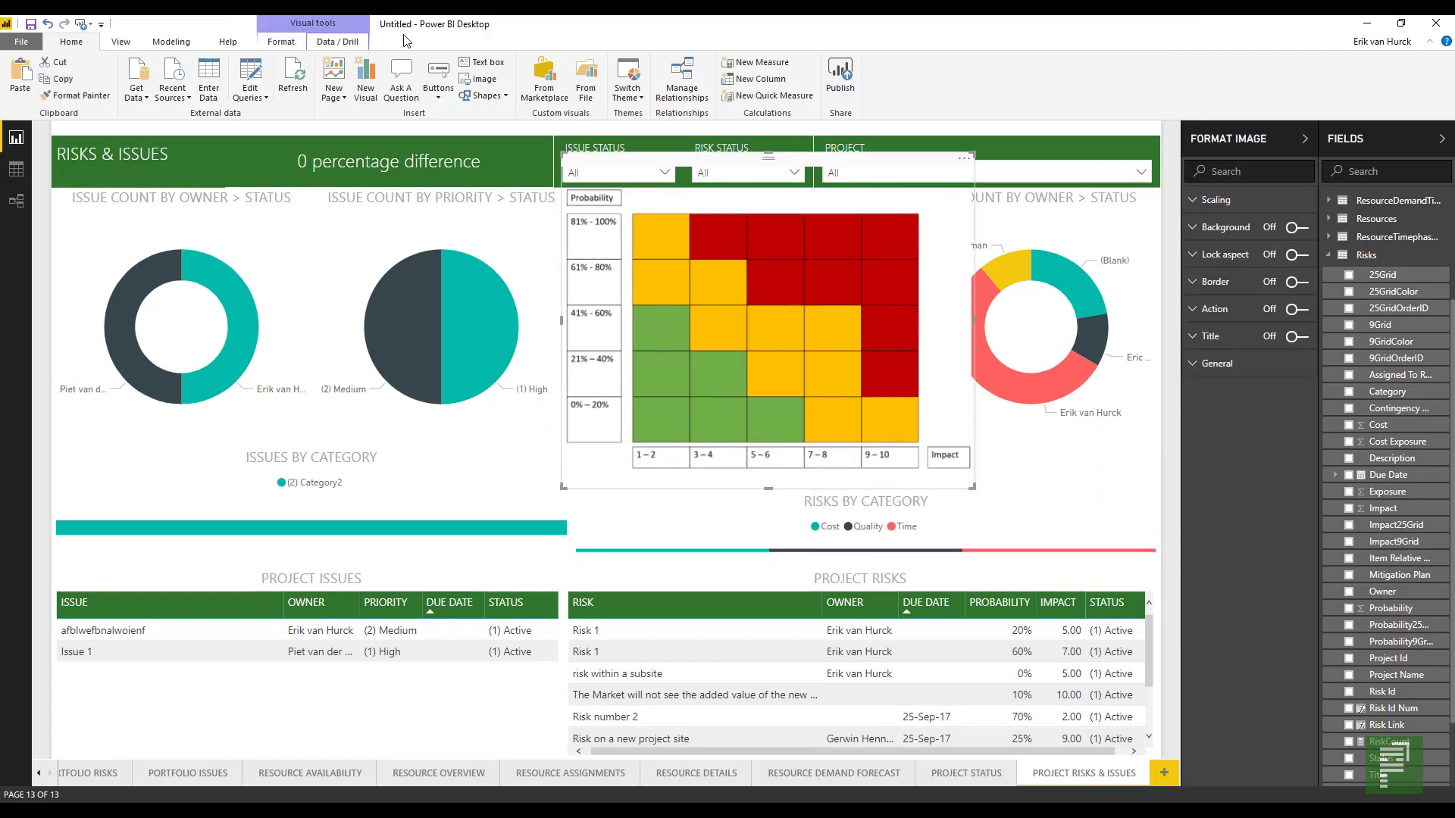
left_click(348, 191)
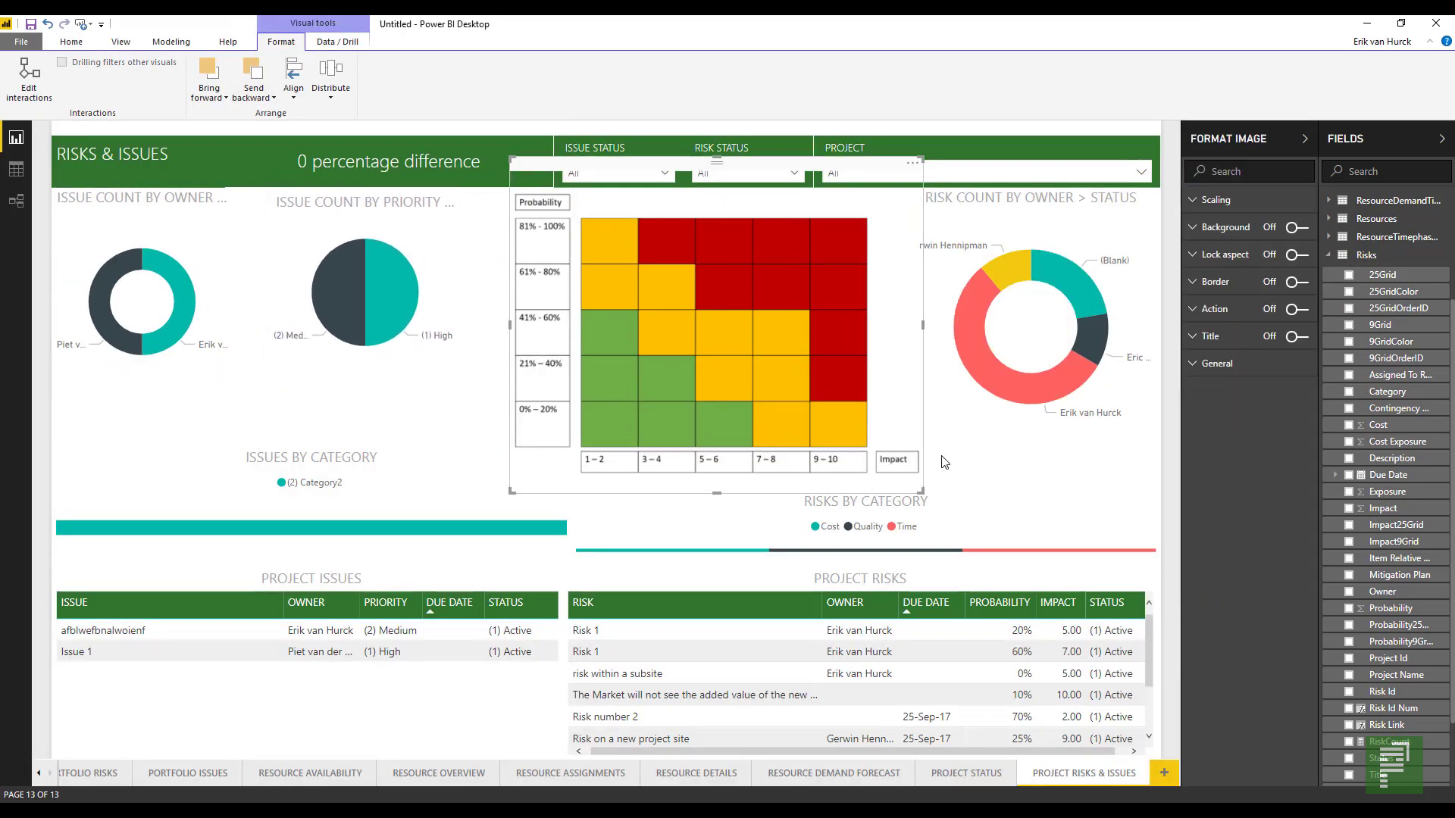
left_click(1279, 221)
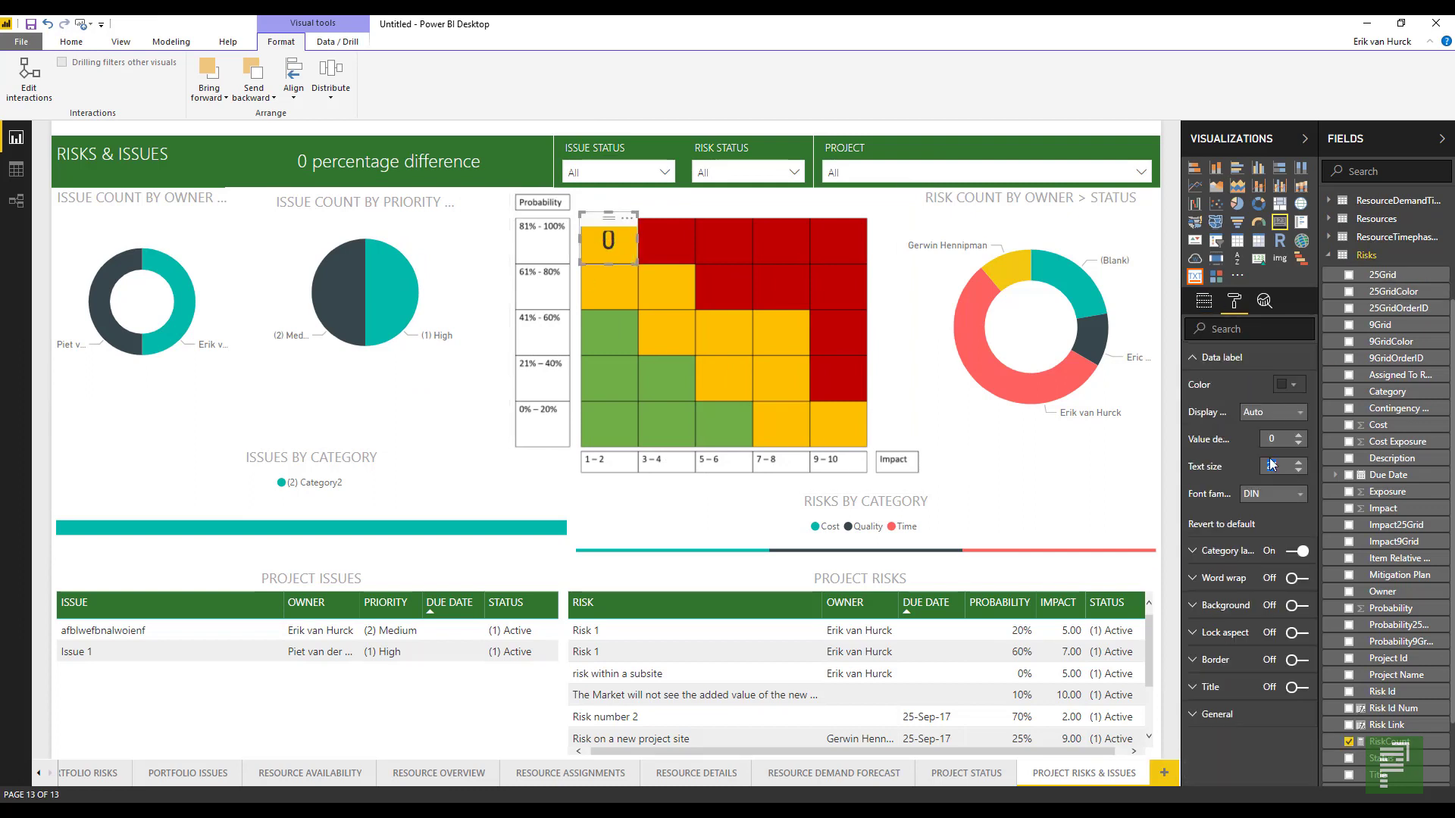
Place a copied card over another matrix cell and set its 25Grid filter to 3-3
left_click_drag(619, 243, 597, 360)
left_click(1204, 301)
left_click(1220, 443)
triple_click(1248, 556)
type("3-3")
left_click(1279, 636)
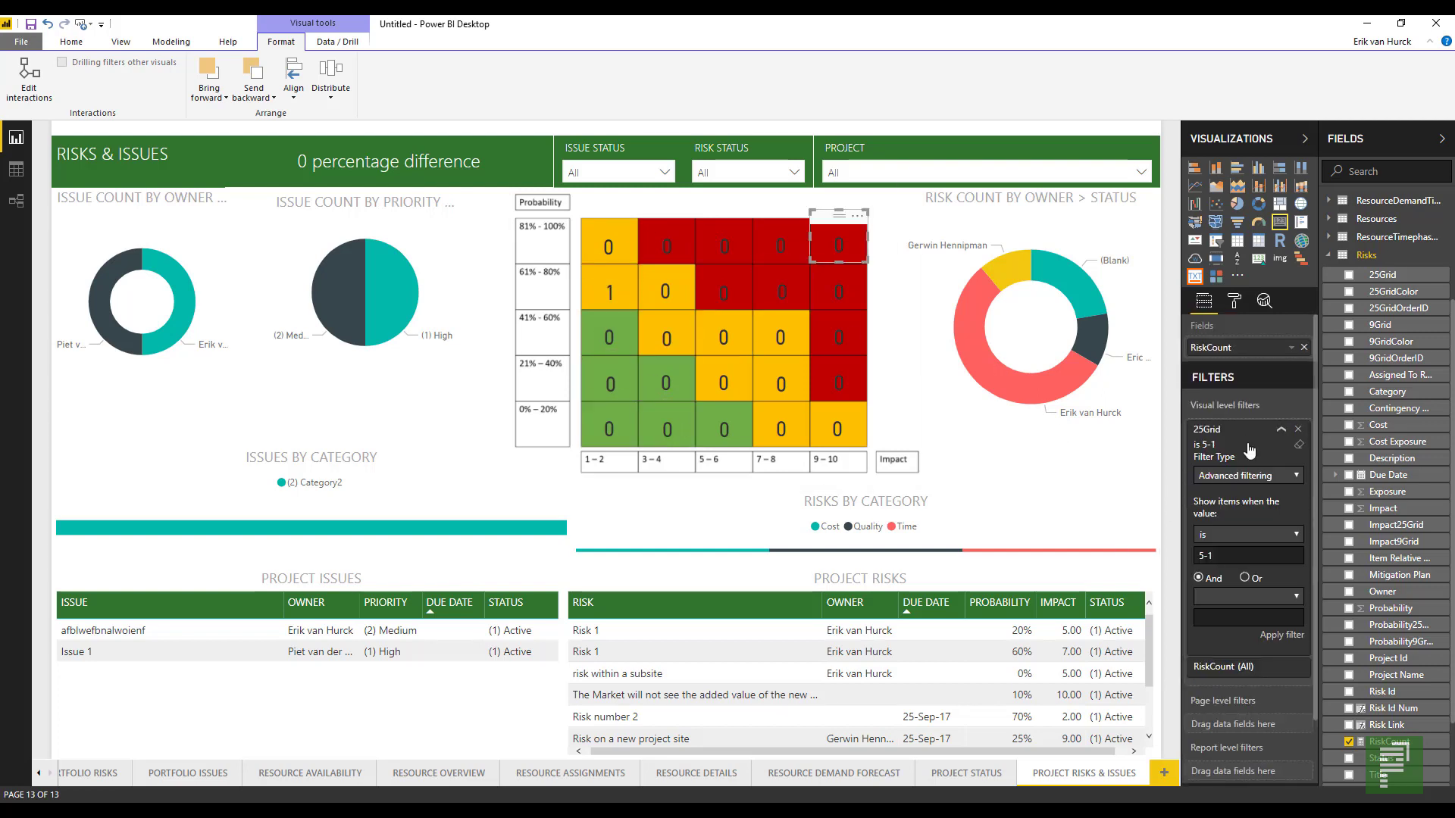
Step through the count cards in the grid, then move the selection to the Risk Status filter
left_click(840, 426)
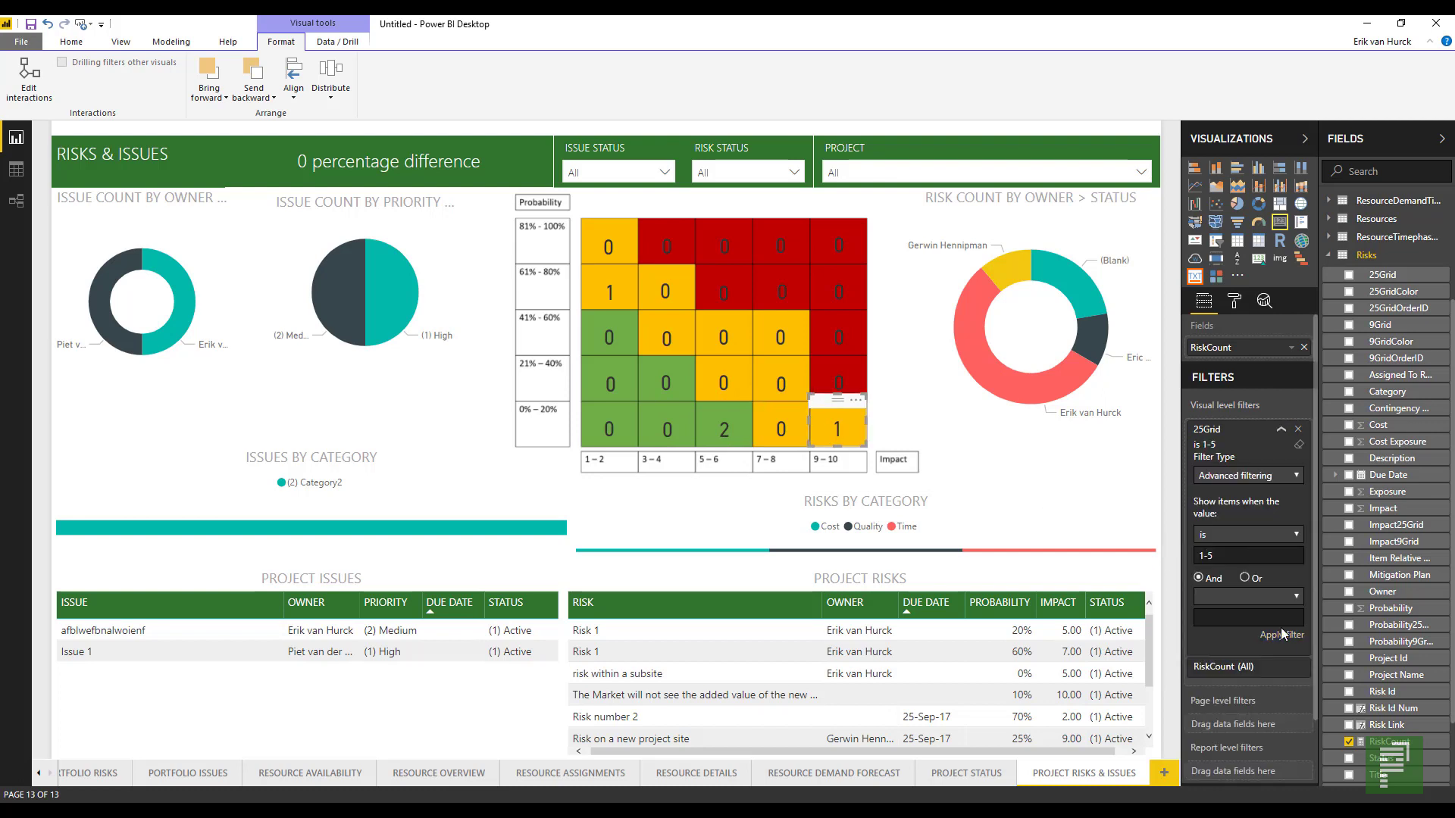
key("Tab")
key("Tab")
key("Tab")
key("Tab")
key("Tab")
key("Tab")
key("Tab")
key("Tab")
key("Tab")
key("Tab")
key("Tab")
left_click(482, 407)
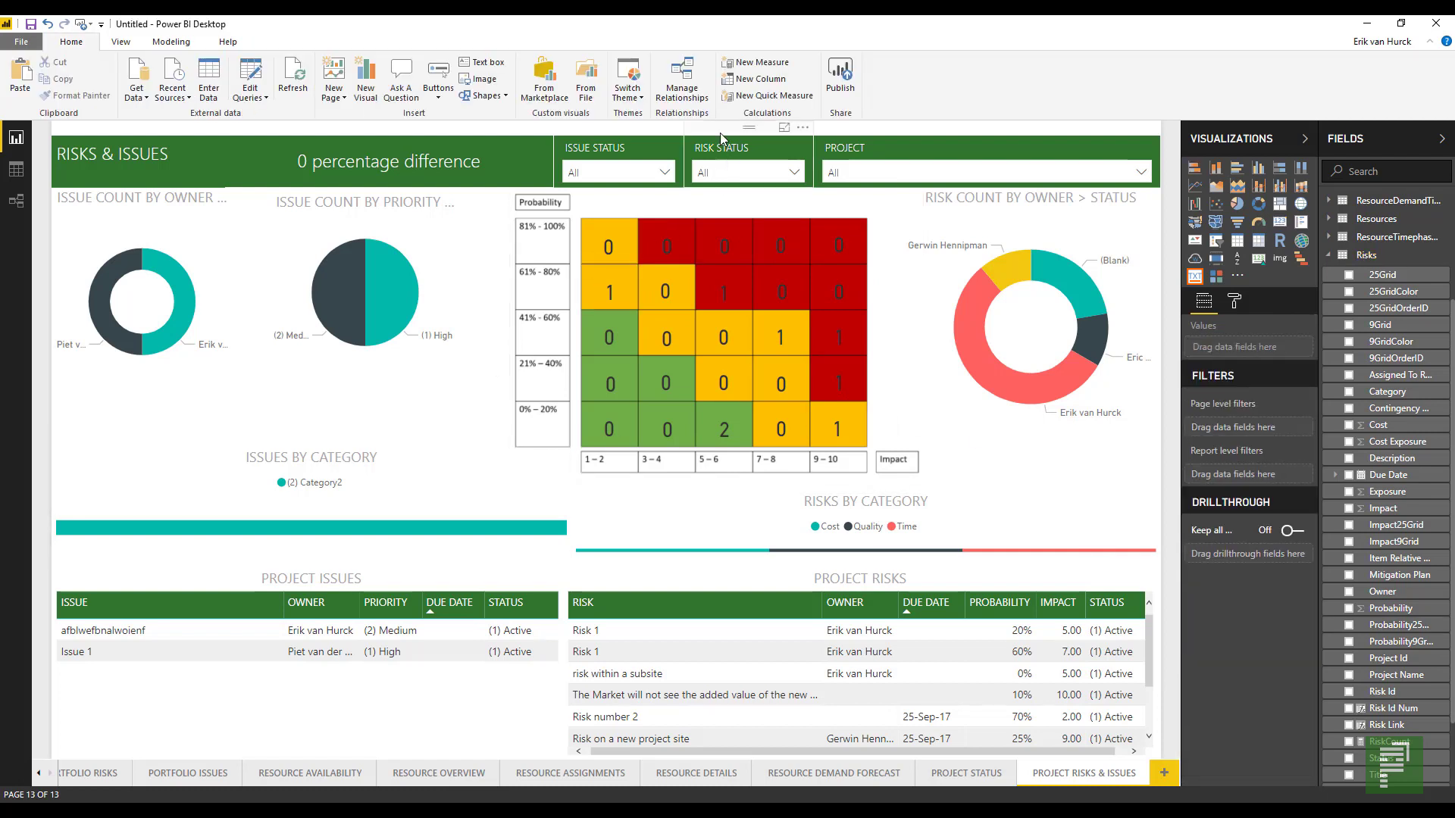
key("Tab")
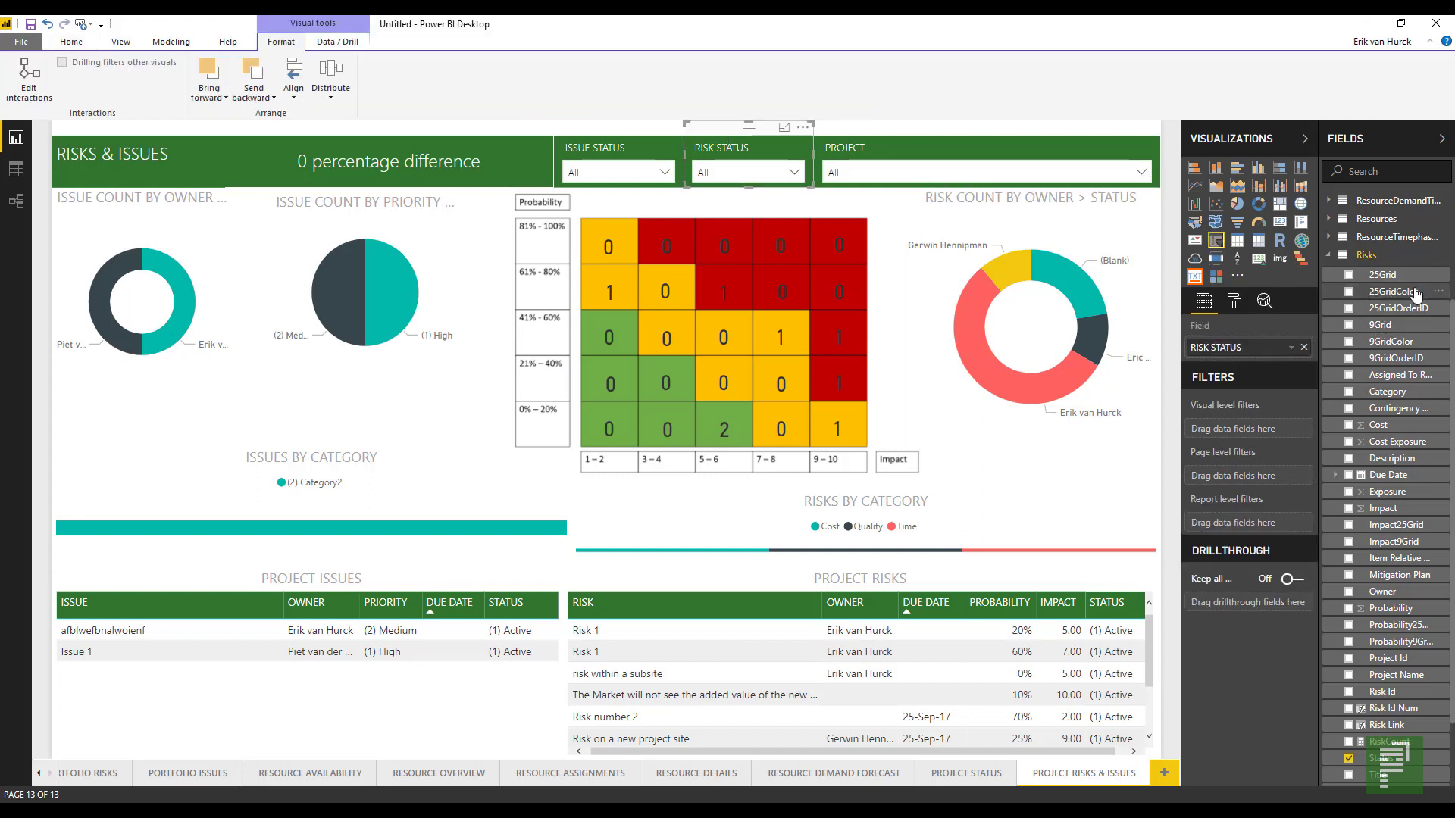
Change the Risk Status slicer's field to 25GridColor and filter to Red
left_click_drag(1419, 301, 1267, 356)
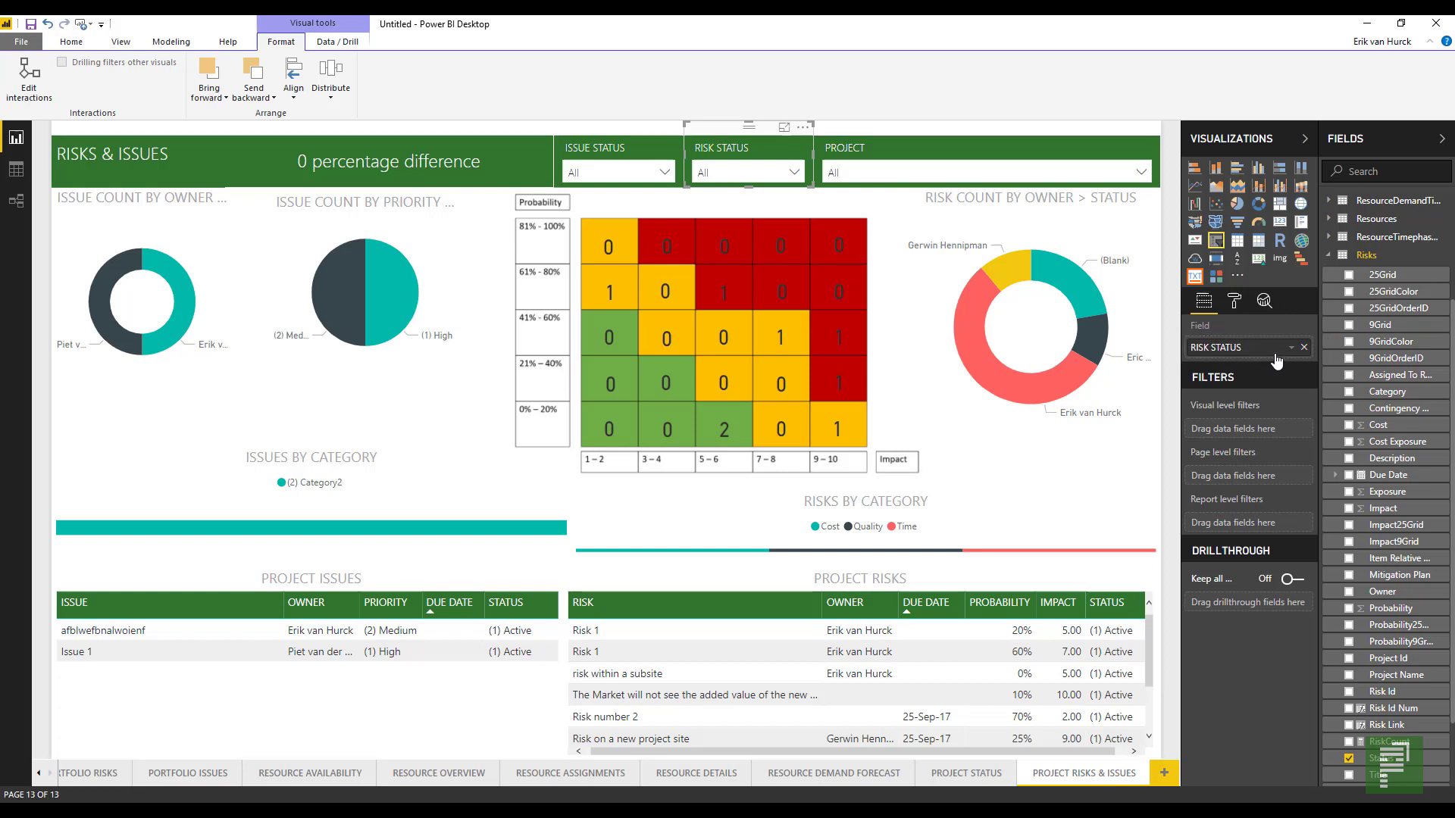
left_click(796, 173)
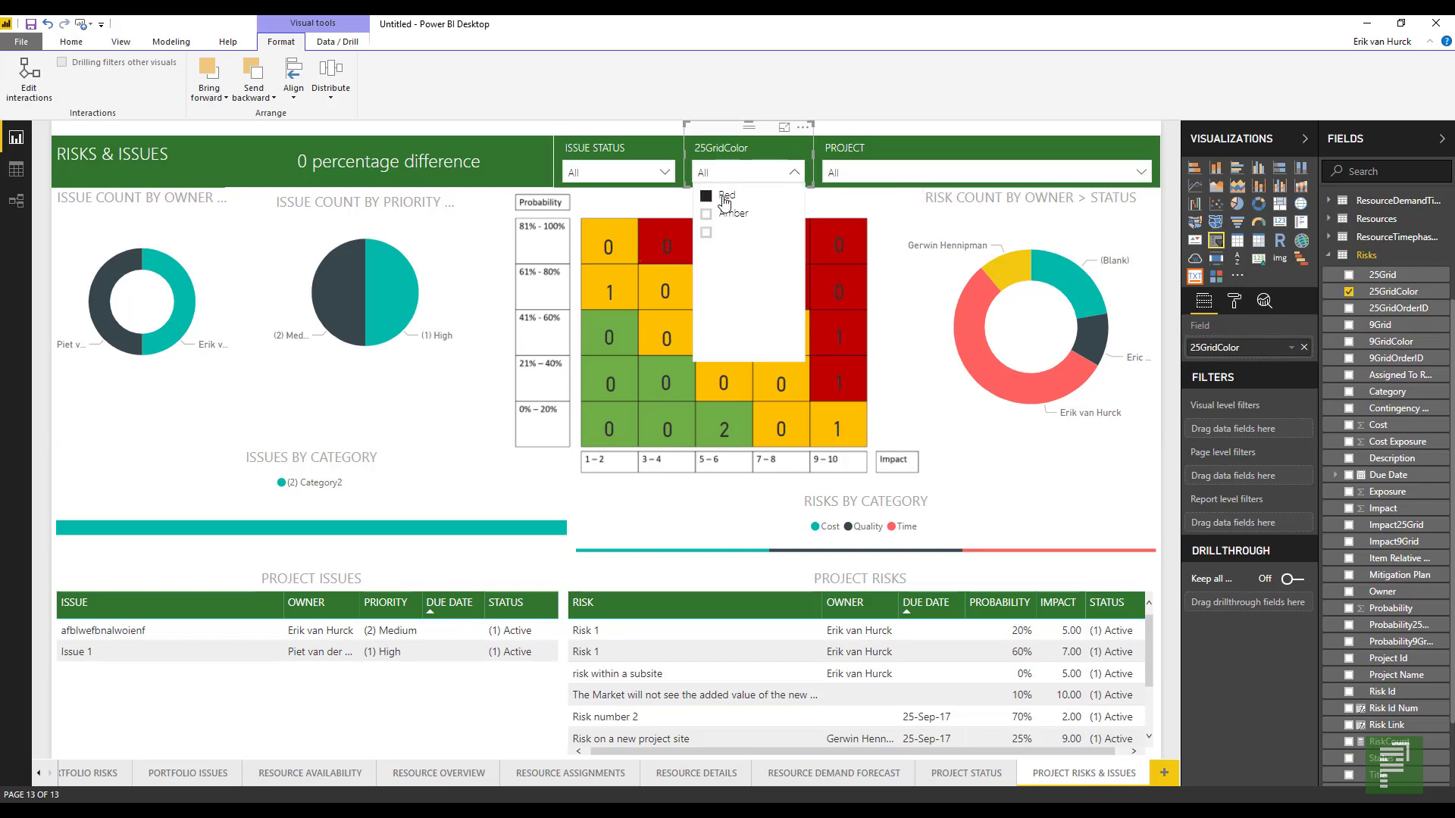
left_click(726, 197)
left_click(796, 173)
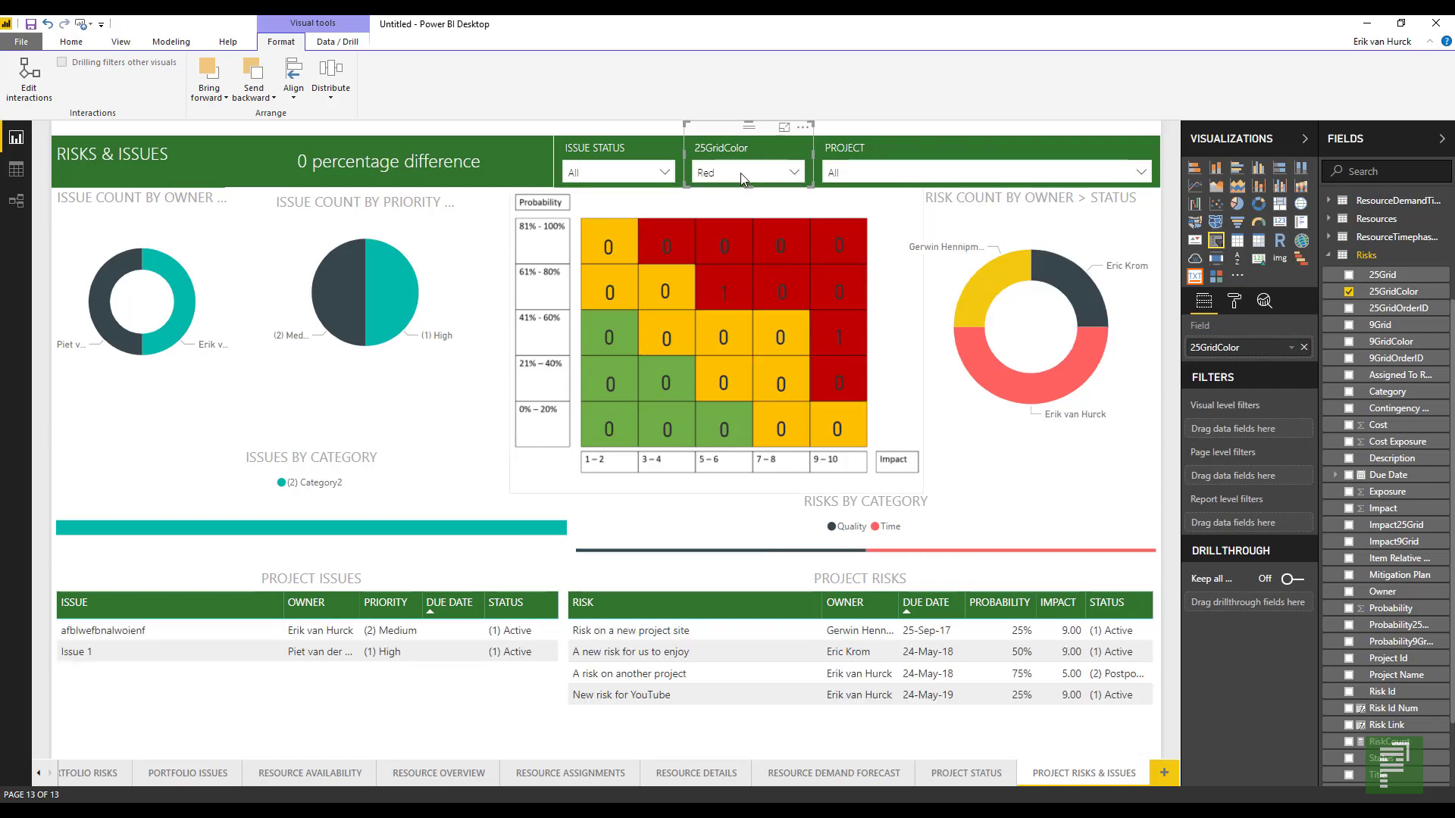
Try Green and Amber in the 25GridColor slicer, finishing on Red
left_click(772, 177)
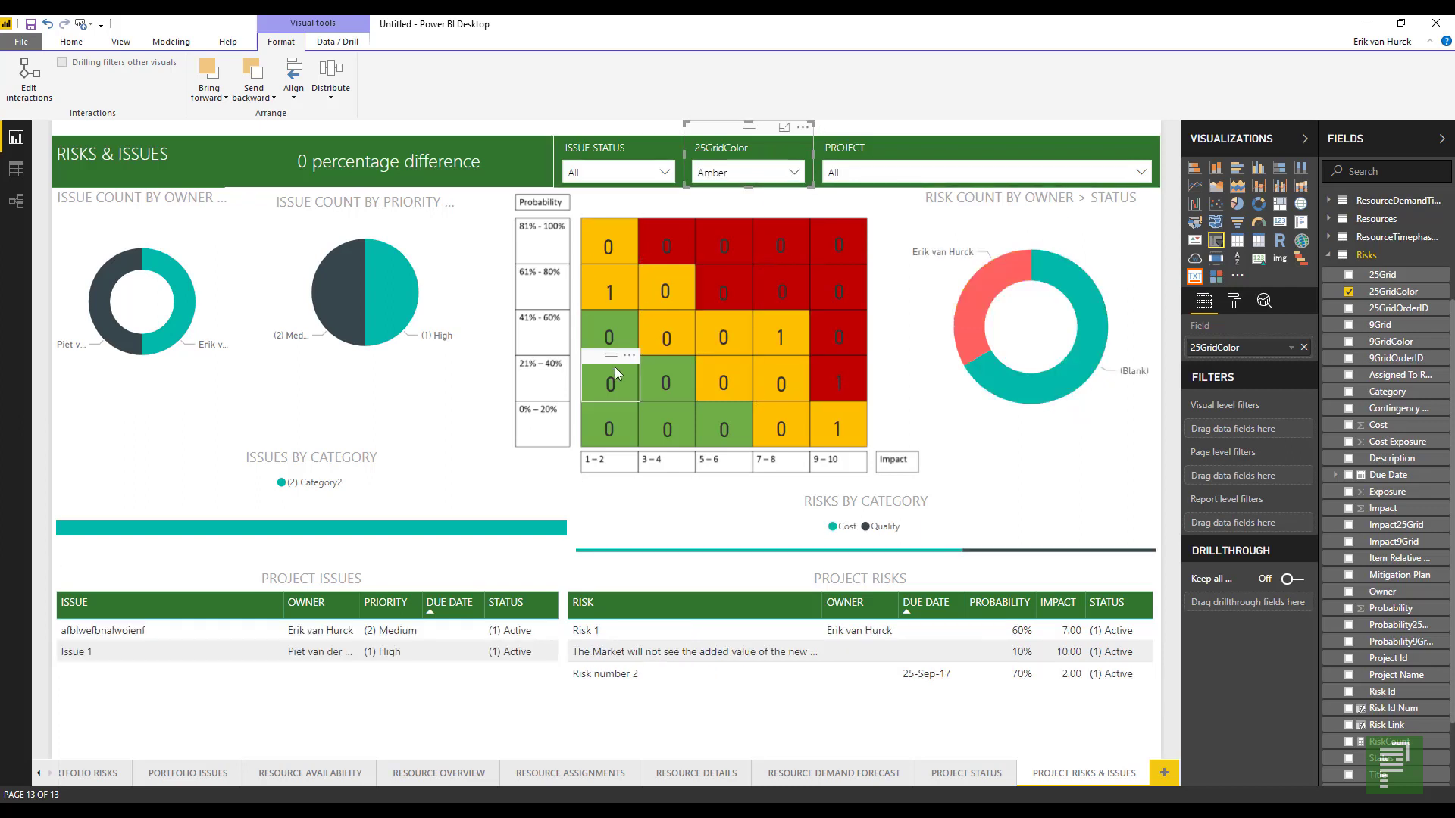
left_click(726, 176)
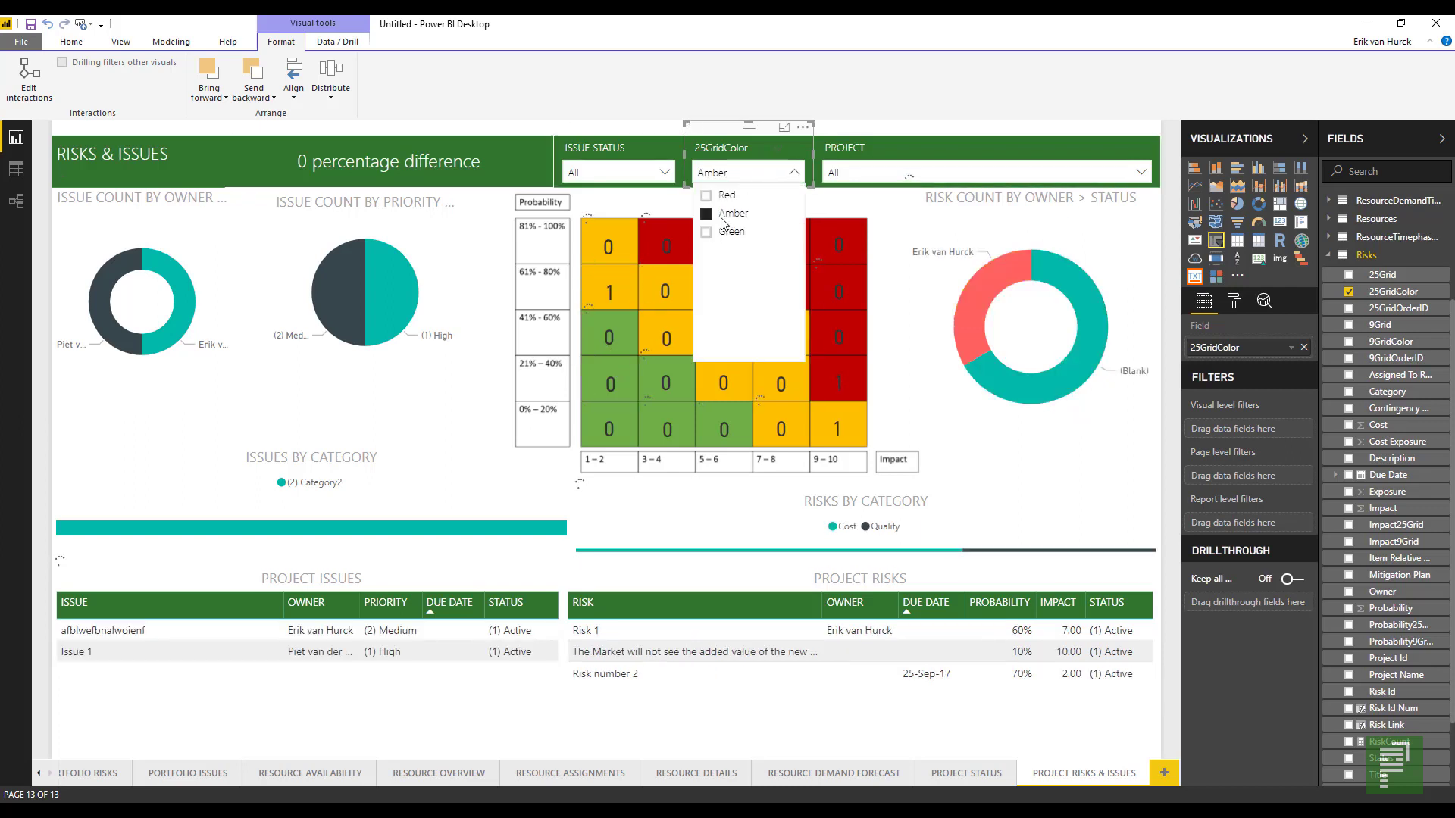
left_click(718, 232)
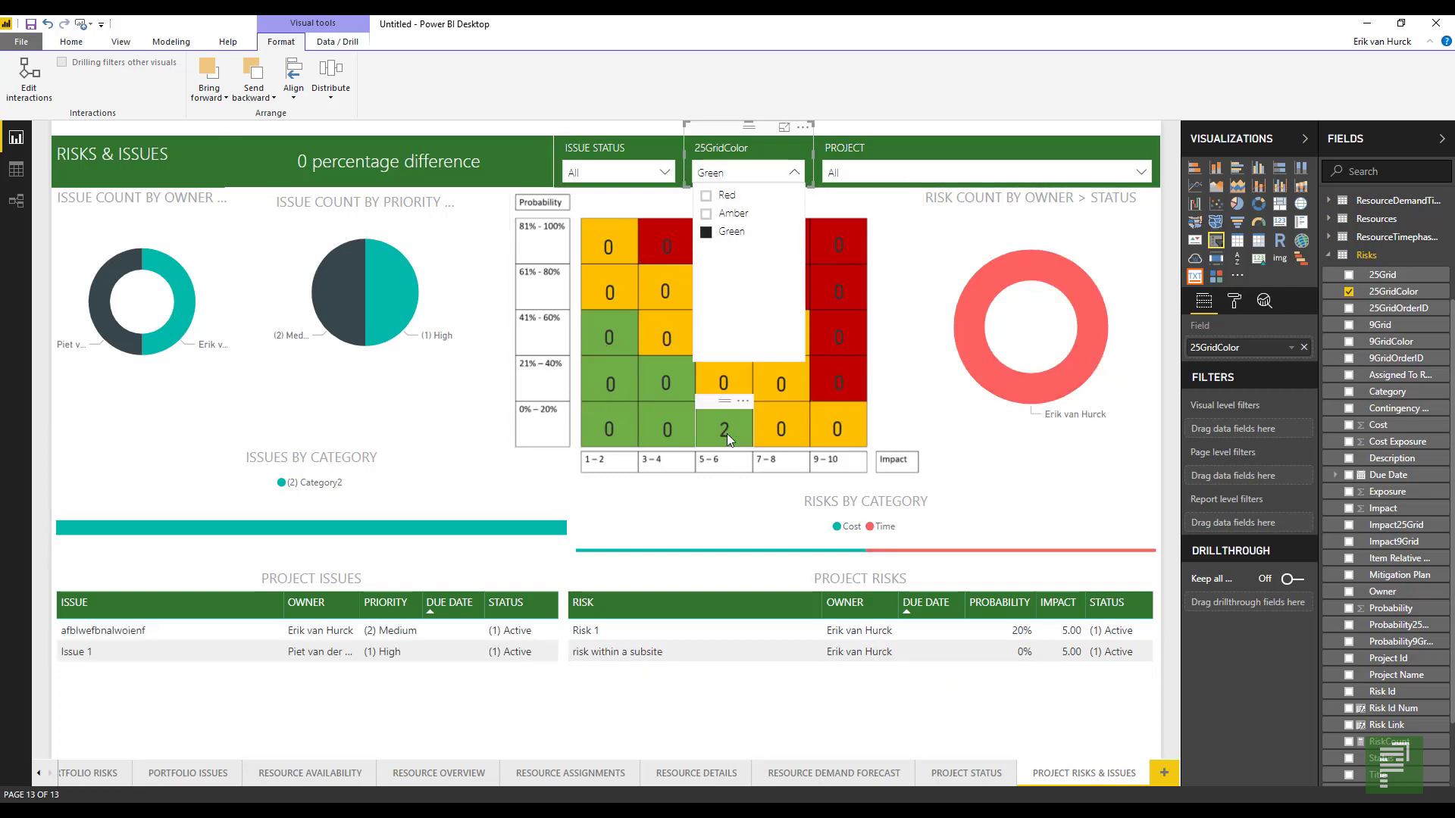
left_click(705, 215)
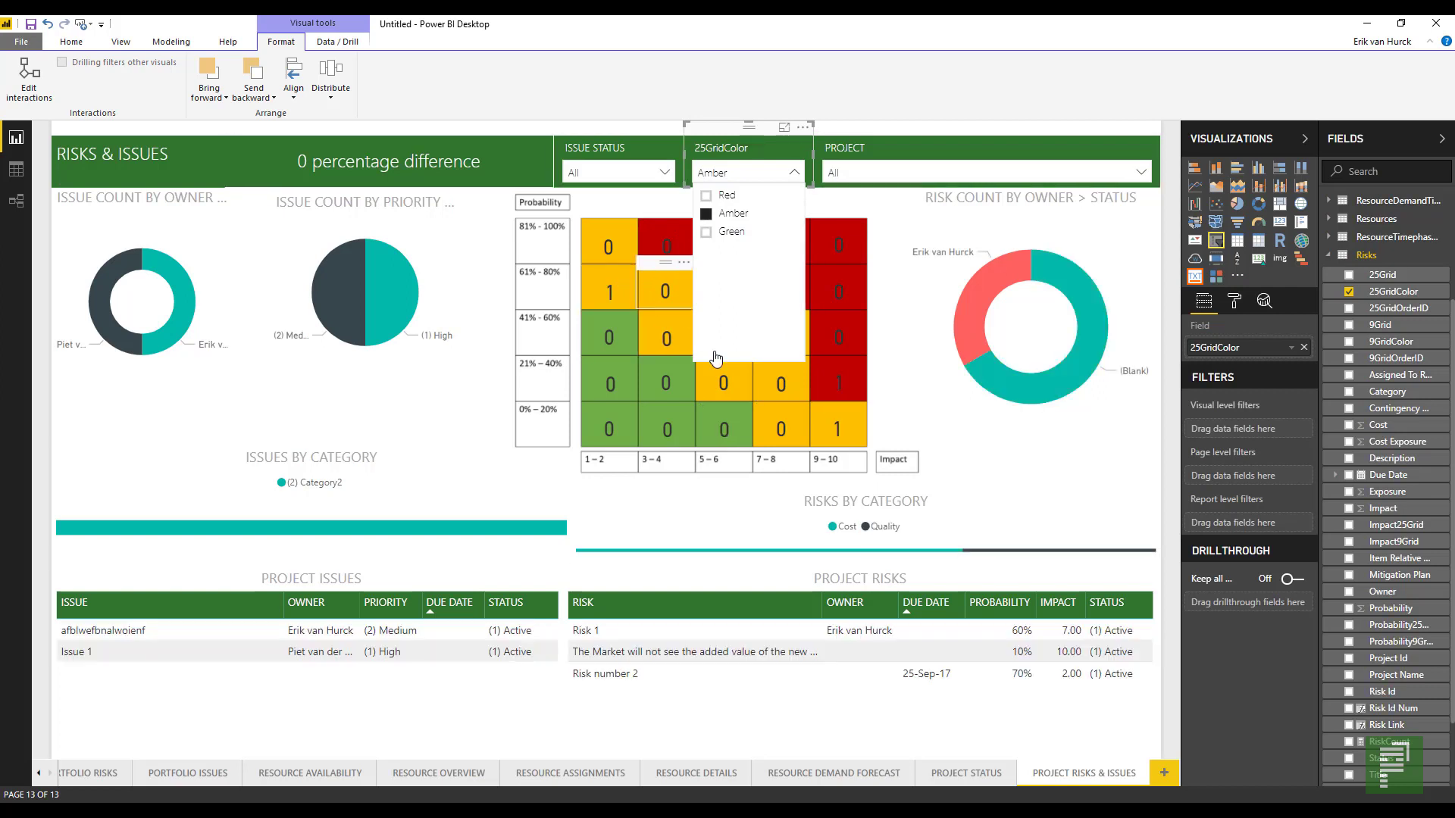
left_click(704, 197)
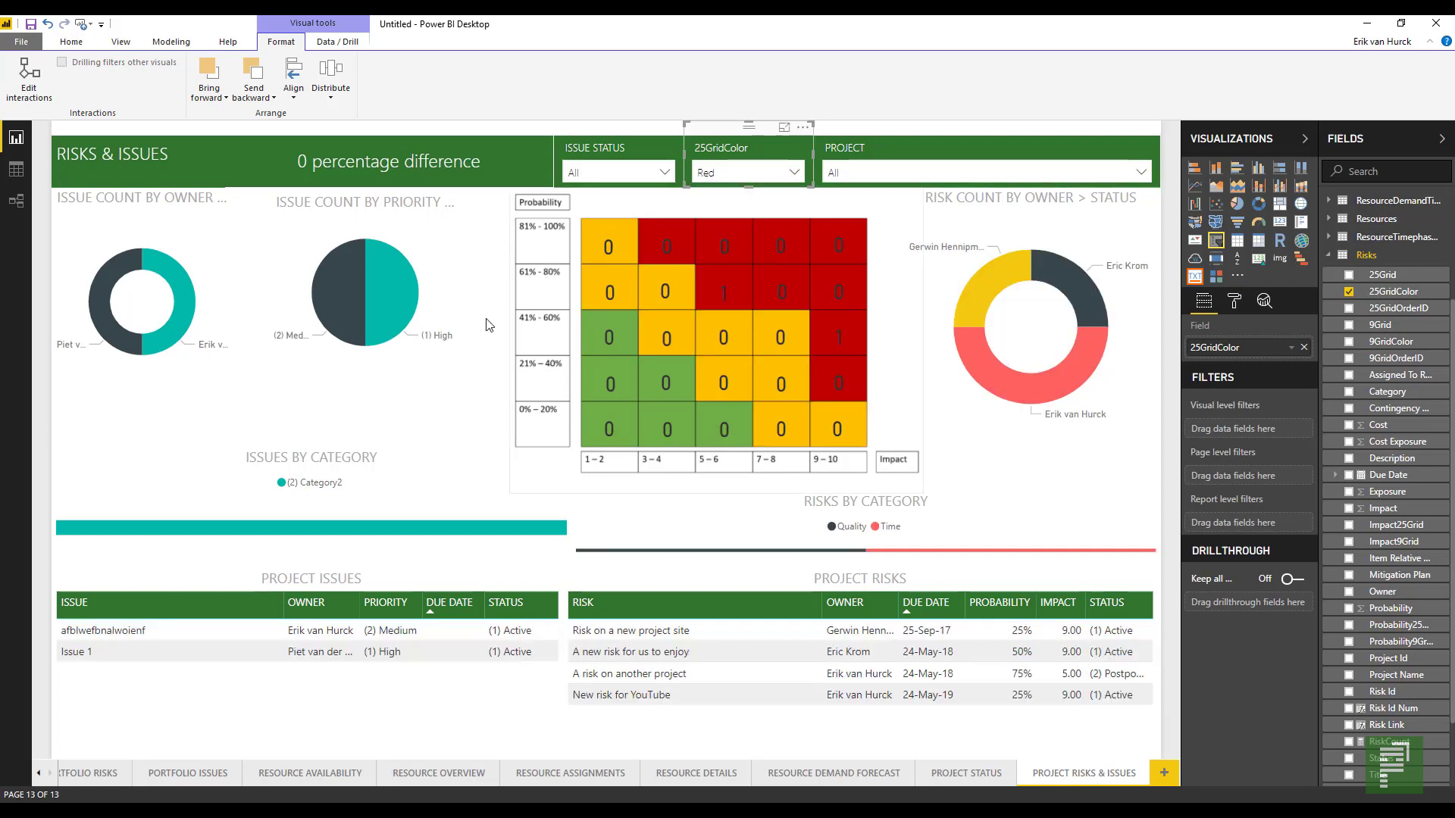
left_click(778, 174)
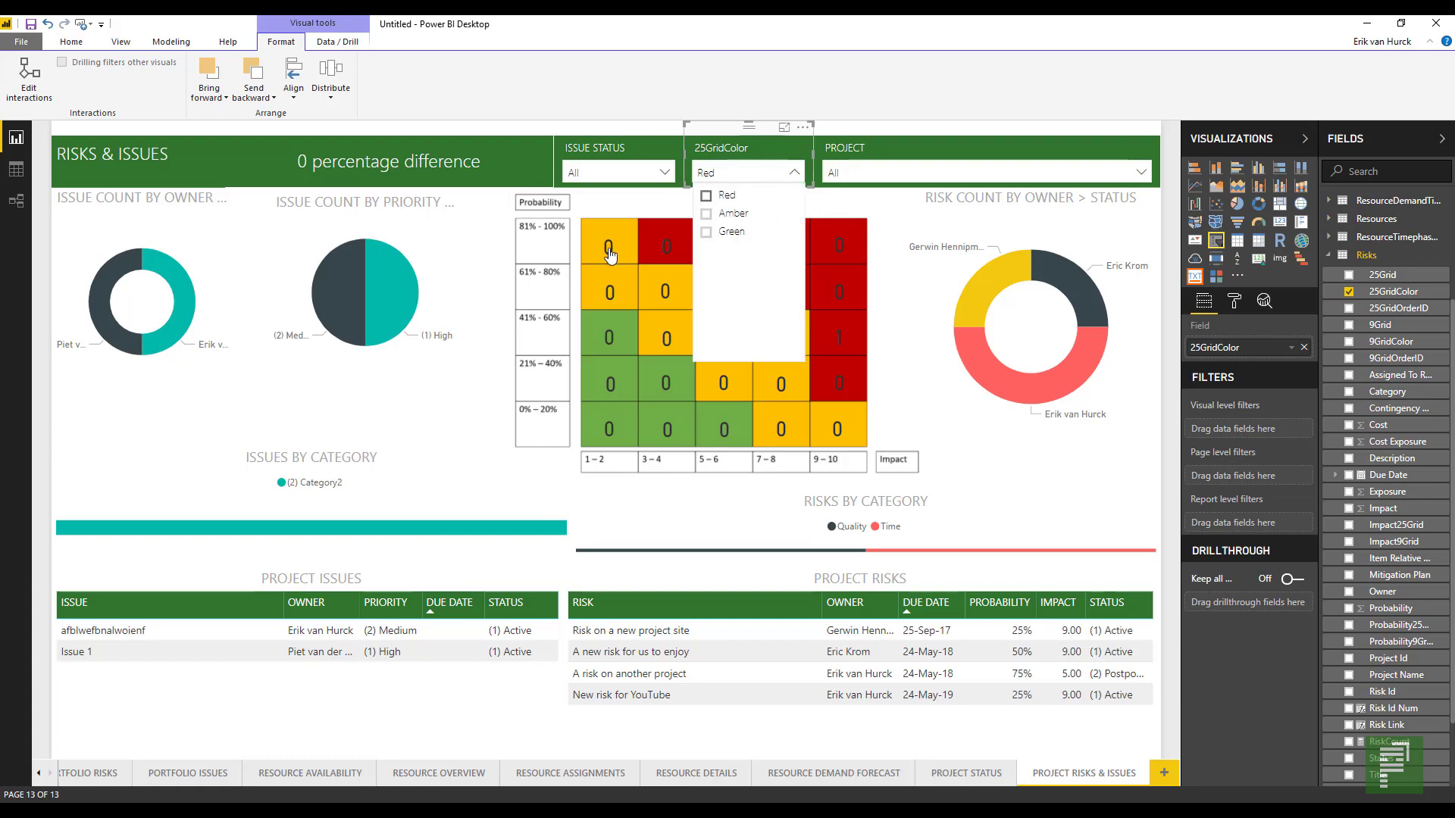